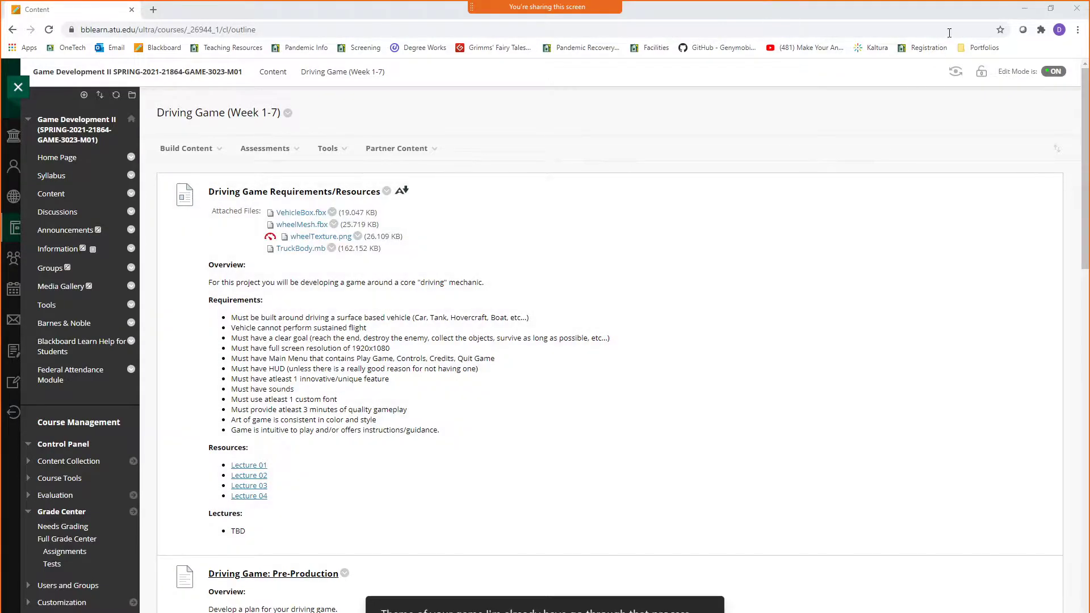
Switch from the course page in the browser to Maya and frame the truck body in the perspective view
click(1021, 14)
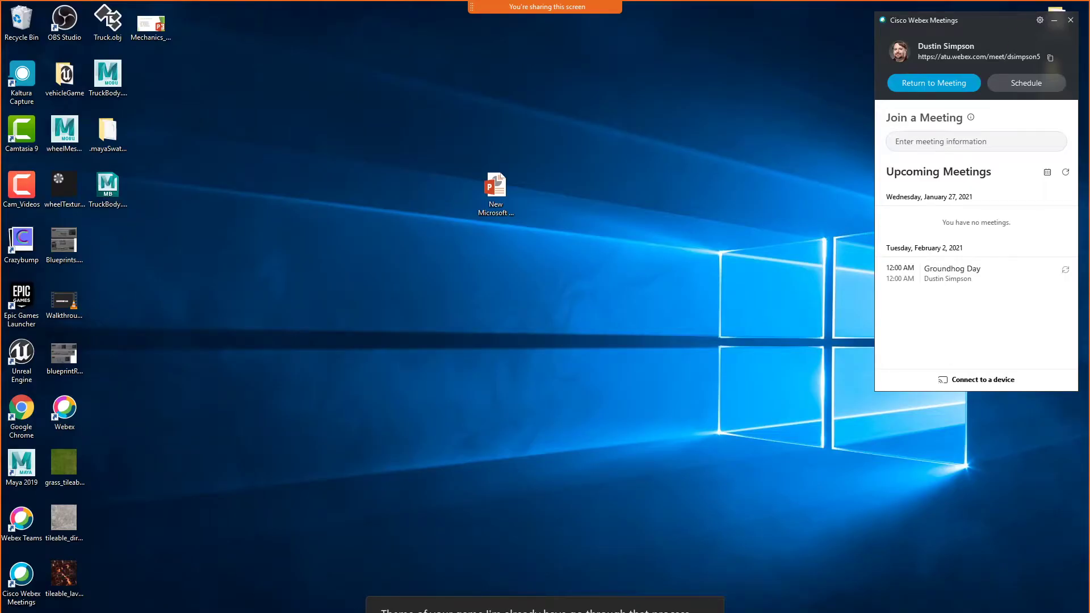
click(242, 588)
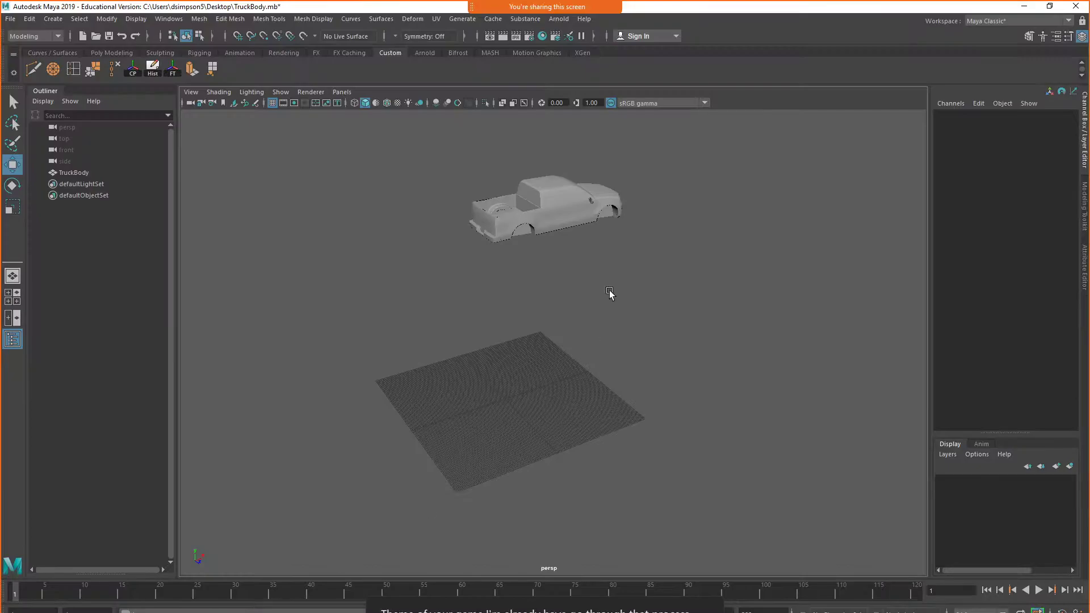
click(575, 209)
key(f)
click(808, 405)
alt+drag(808, 462, 718, 457)
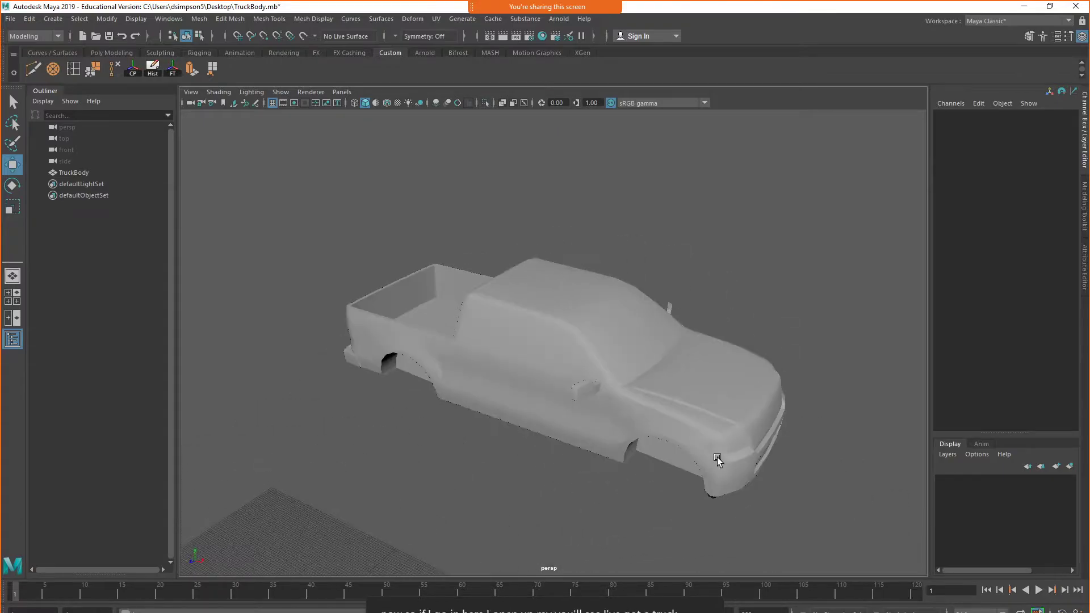
scroll(718, 459, down, 5)
scroll(545, 450, up, 5)
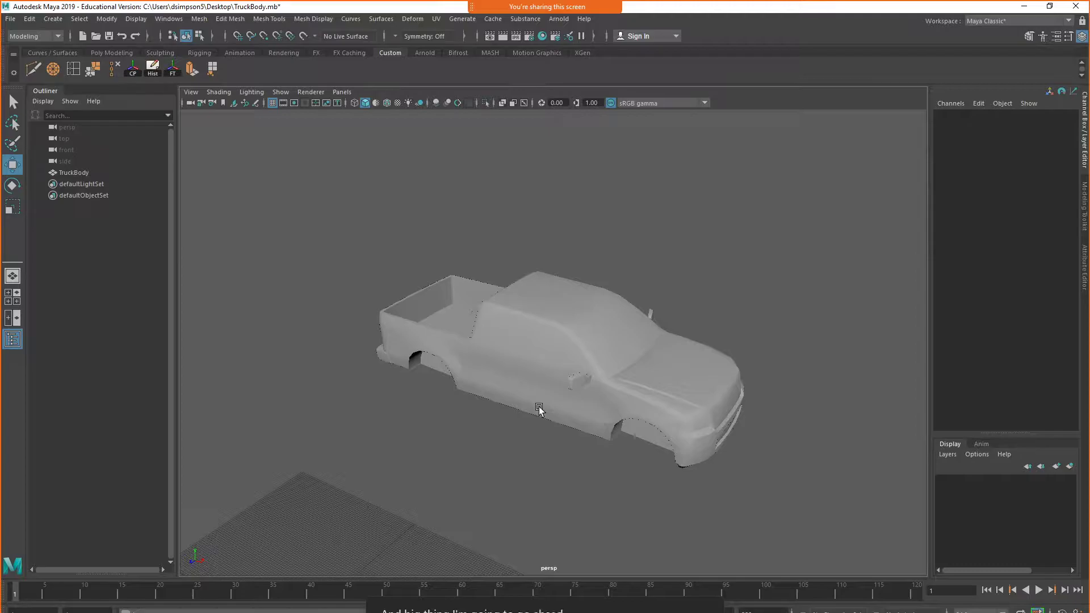
Select the truck body and examine its pivot point from above, from the side and from underneath
click(632, 384)
alt+drag(632, 384, 347, 468)
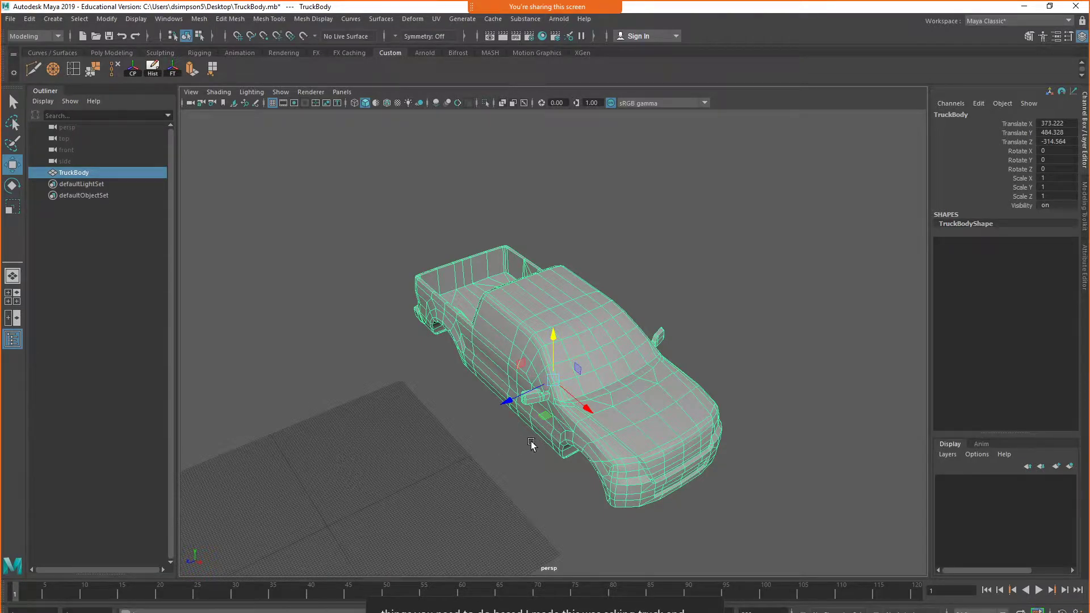
alt+drag(530, 441, 588, 416)
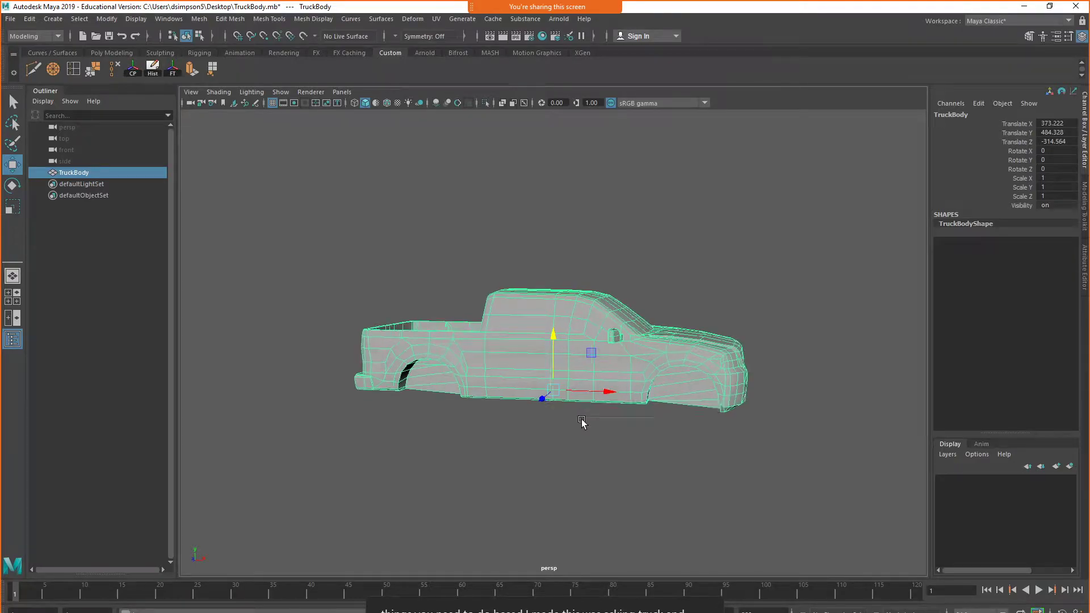
alt+drag(578, 420, 619, 405)
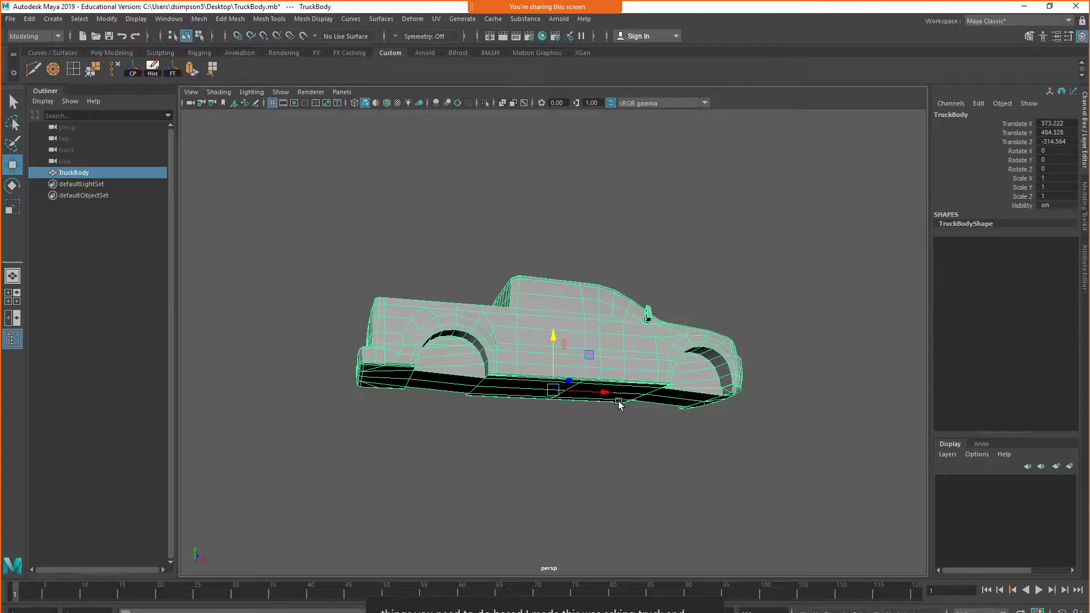
scroll(555, 423, up, 6)
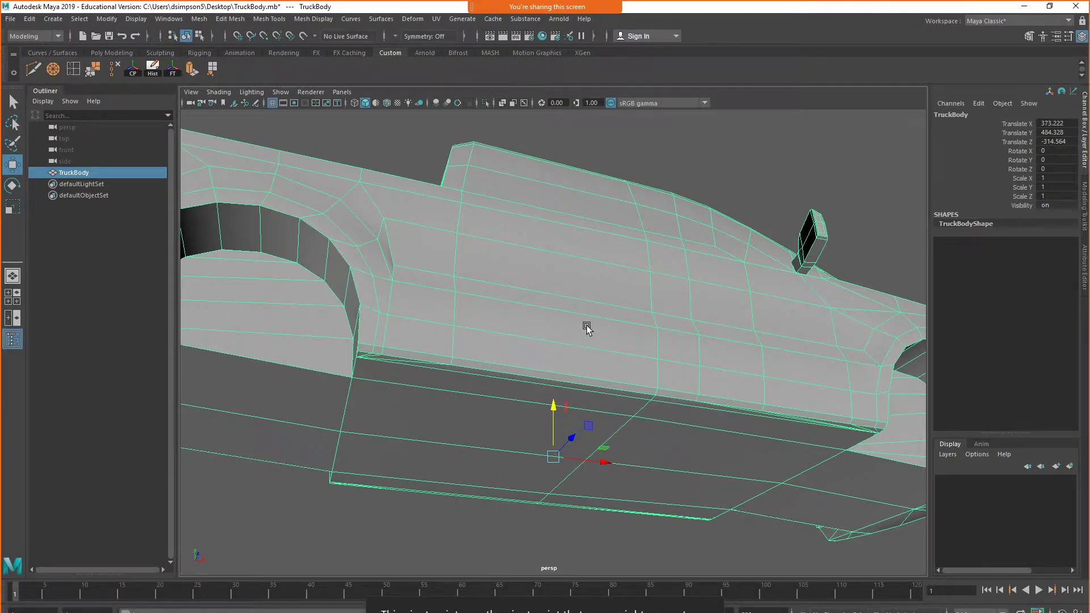
scroll(588, 325, down, 7)
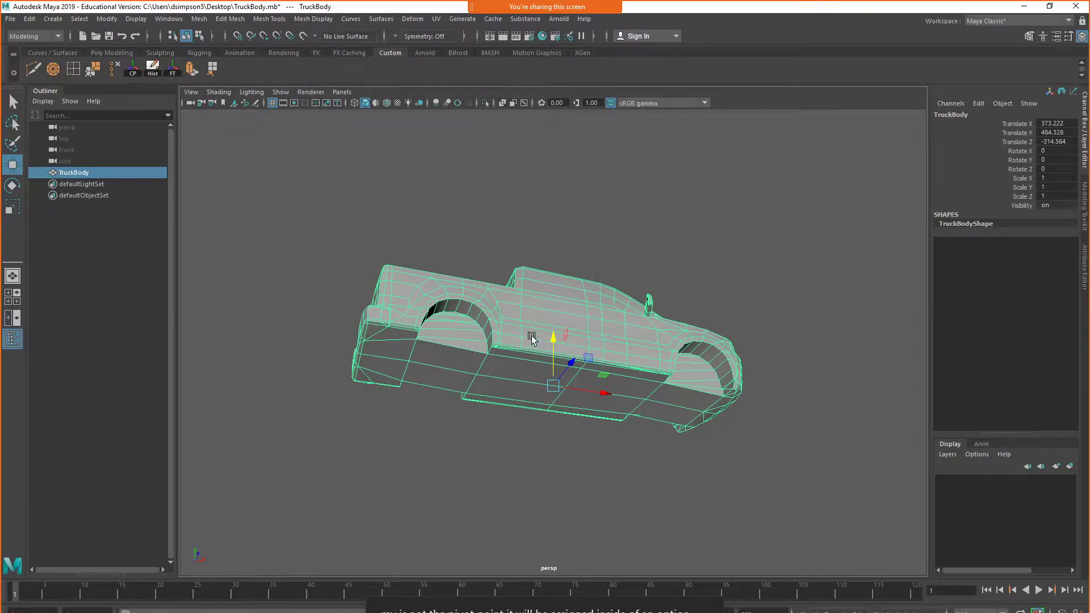
Examine the world origin at the grid's center and its position relative to the truck body
scroll(584, 367, down, 4)
scroll(584, 366, down, 3)
scroll(572, 475, up, 10)
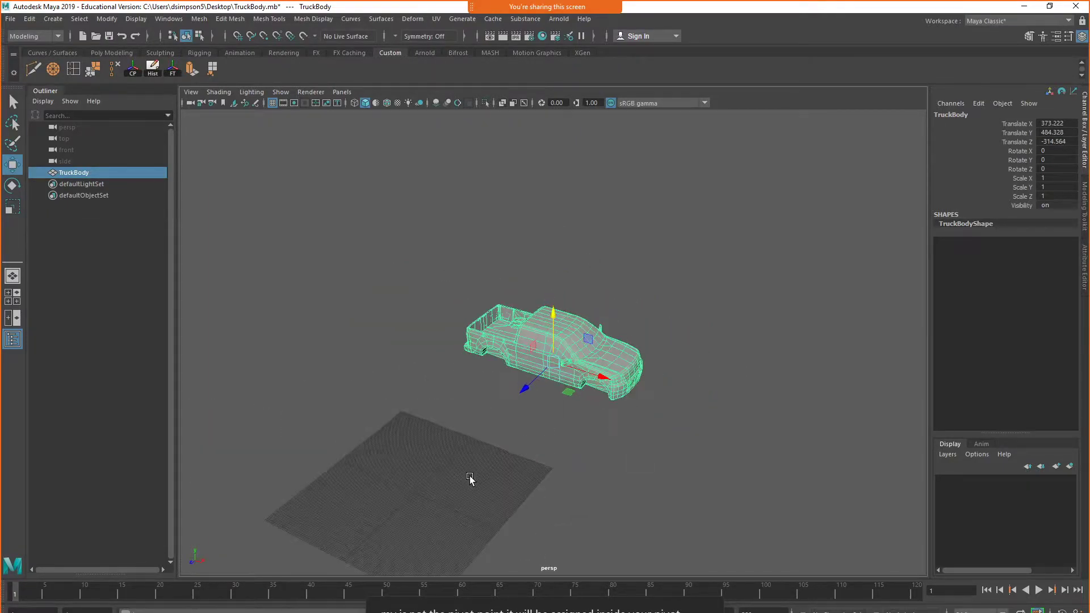
scroll(456, 409, up, 2)
alt+middle_drag(456, 409, 542, 392)
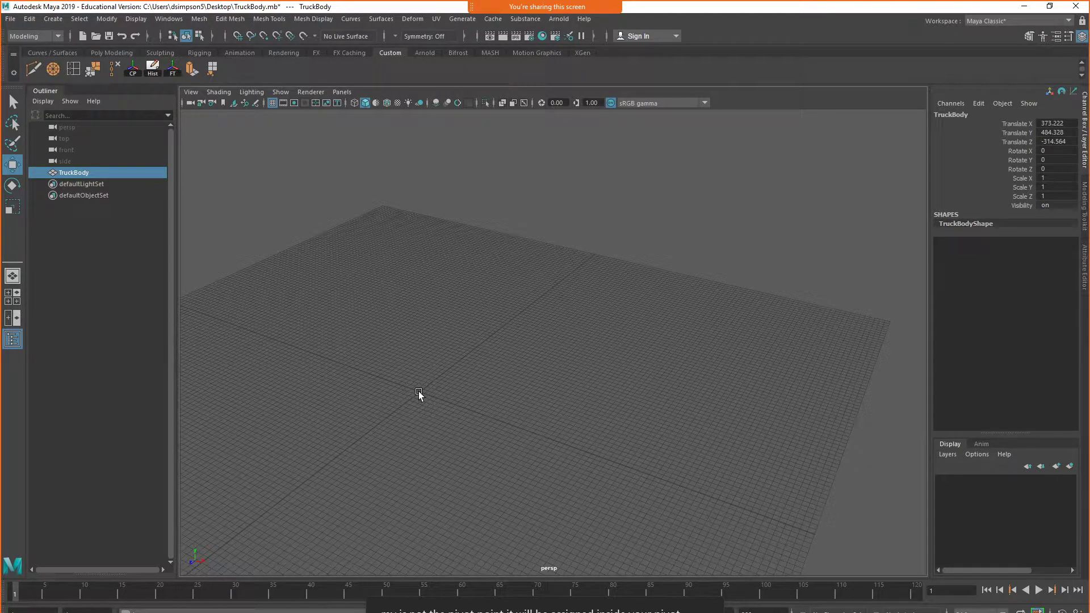
scroll(419, 394, down, 4)
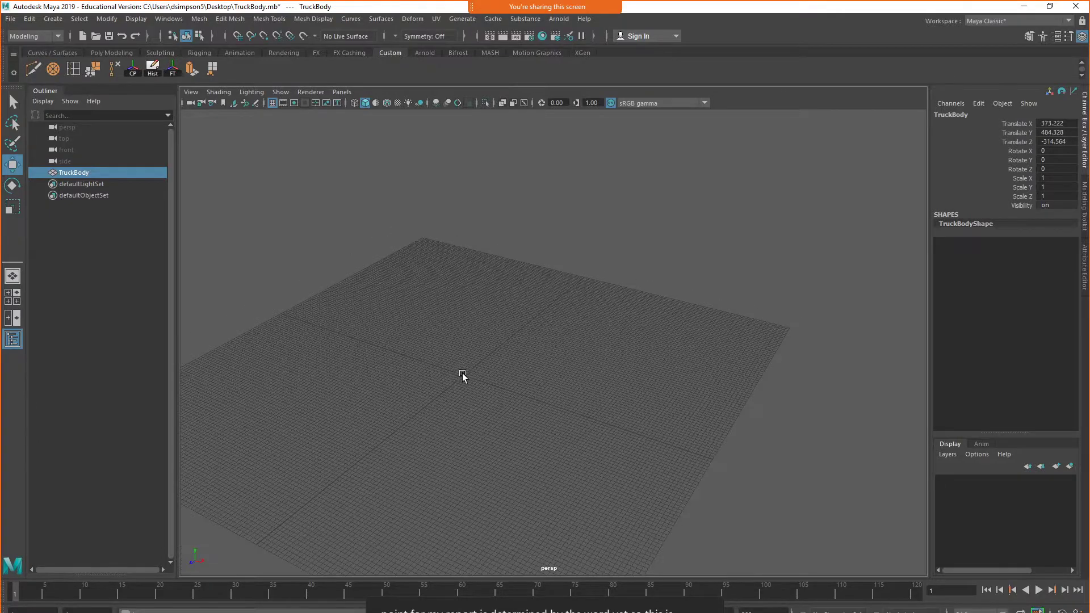
scroll(466, 375, down, 3)
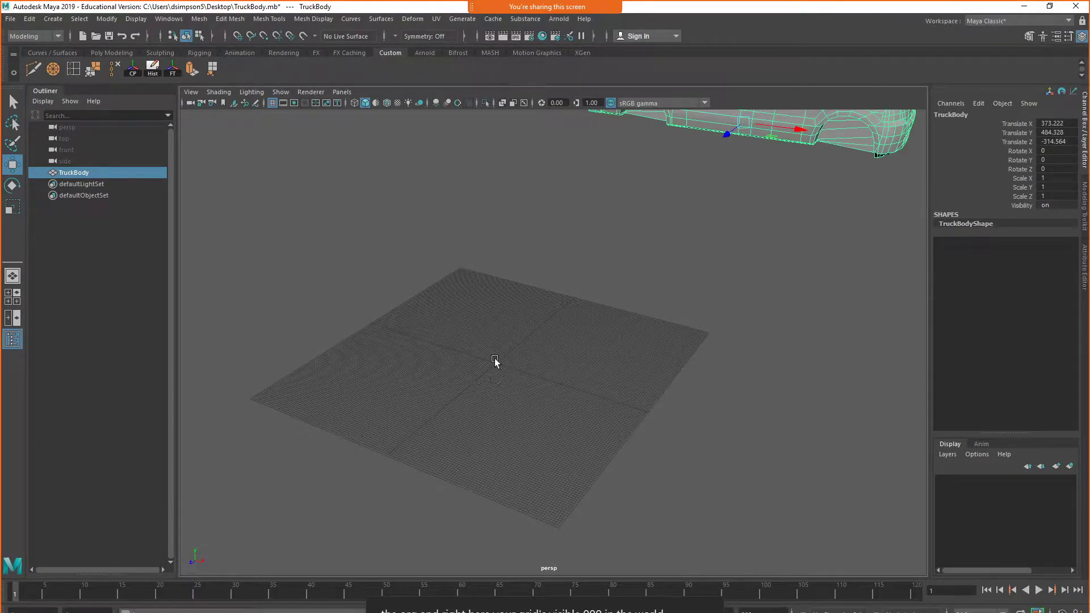
alt+middle_drag(496, 363, 492, 441)
Select the truck body and center its pivot on the mesh
click(782, 324)
click(764, 173)
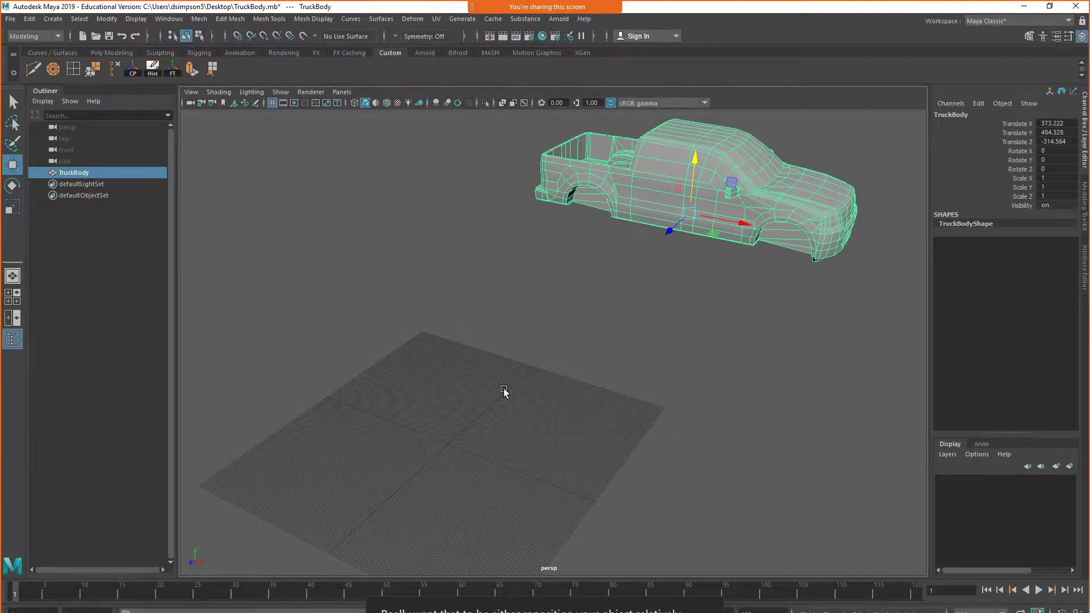
alt+drag(660, 362, 730, 326)
click(730, 326)
click(676, 280)
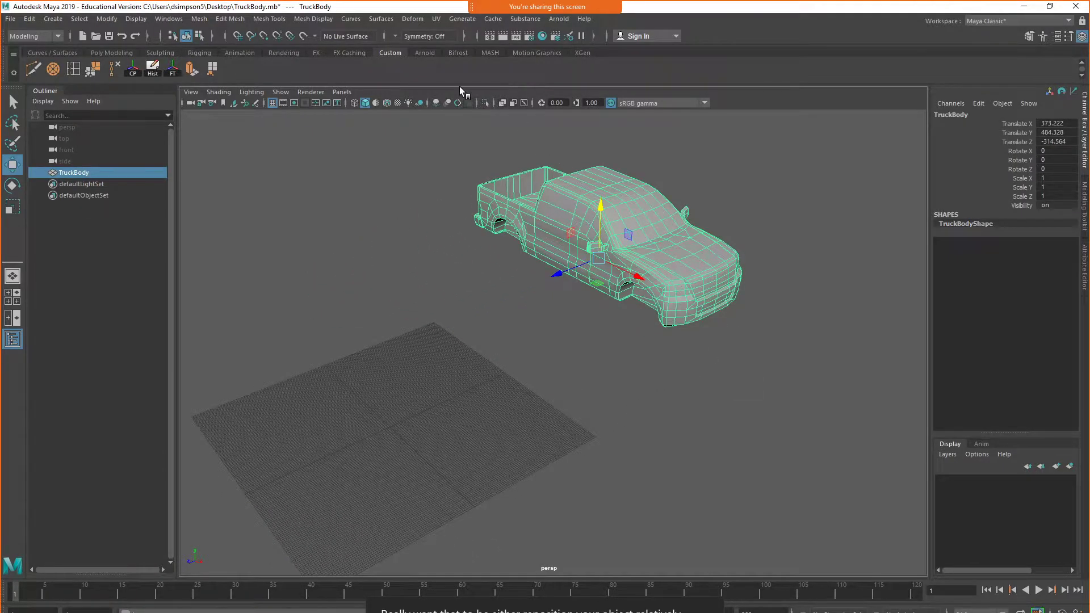
click(110, 21)
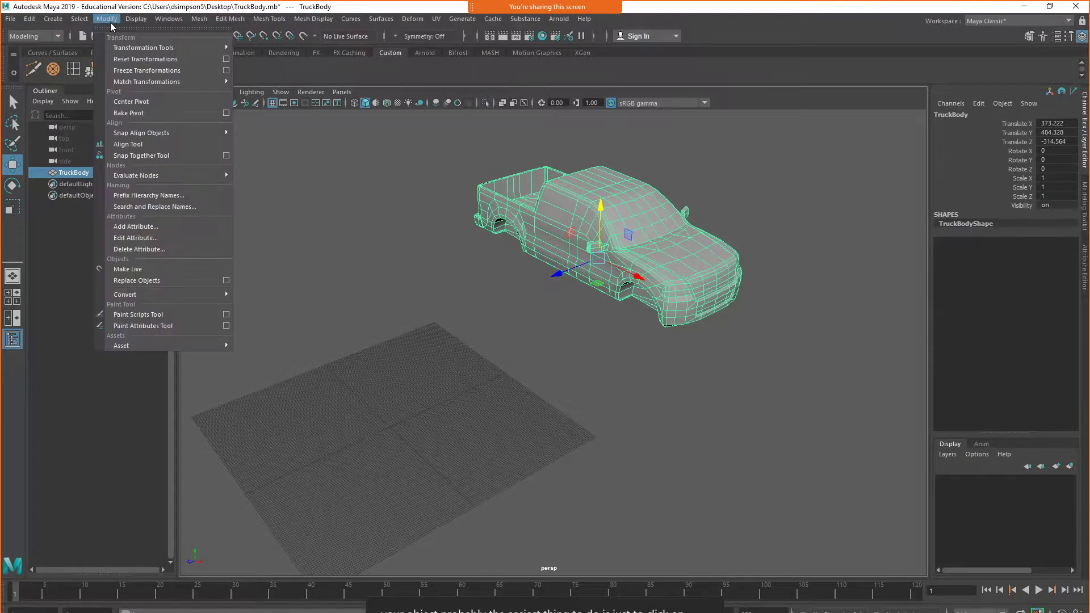
click(161, 101)
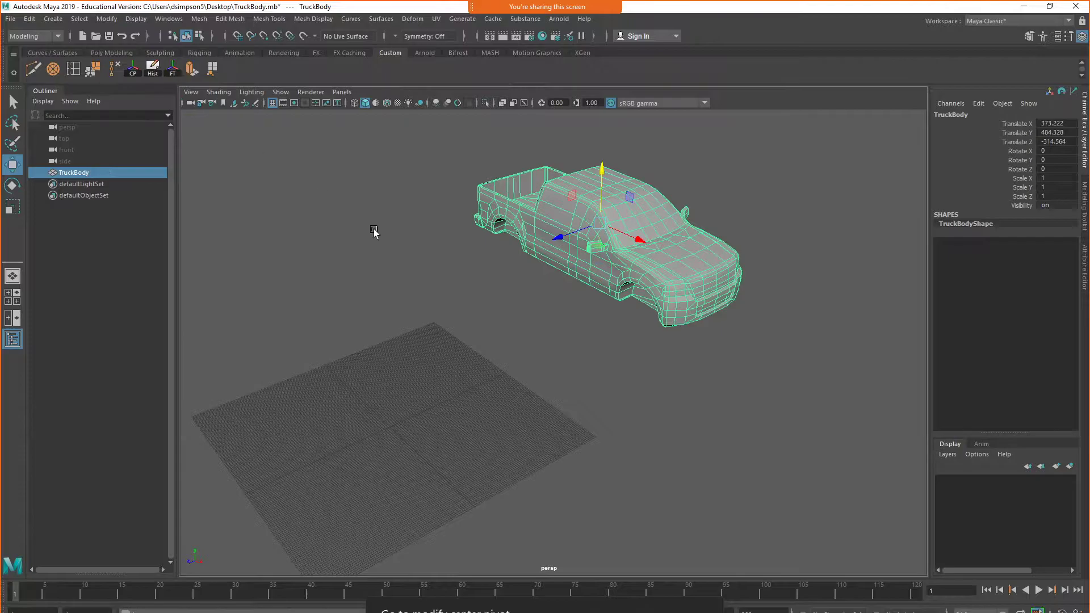
Move the truck body onto the middle of the grid with grid snapping, to Translate X 5.155, Y -73.622, Z 5
alt+drag(647, 237, 584, 337)
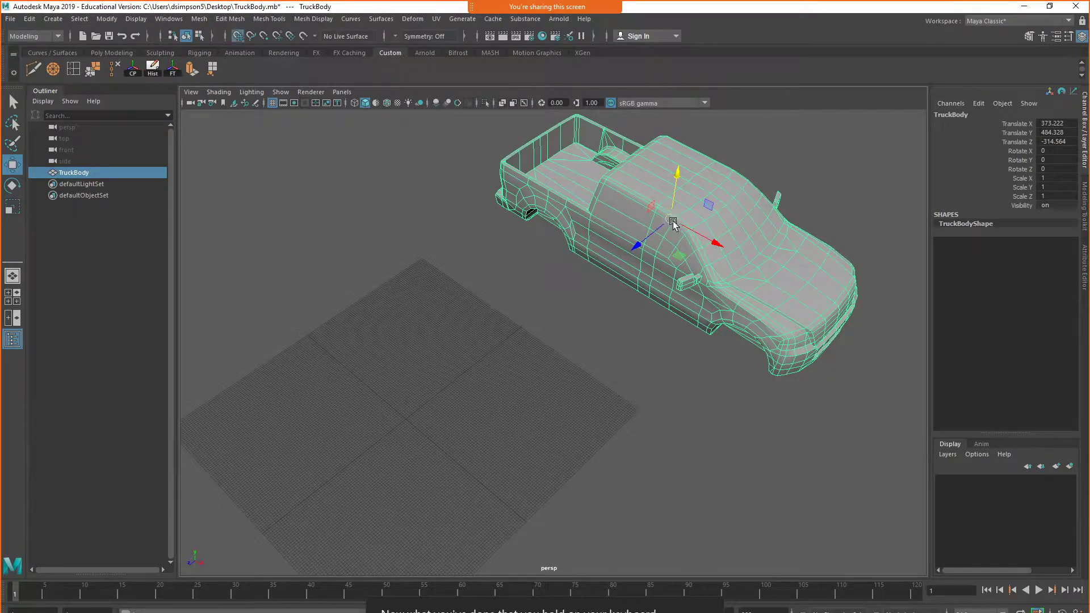
click(239, 37)
key(x)
drag(677, 223, 403, 423)
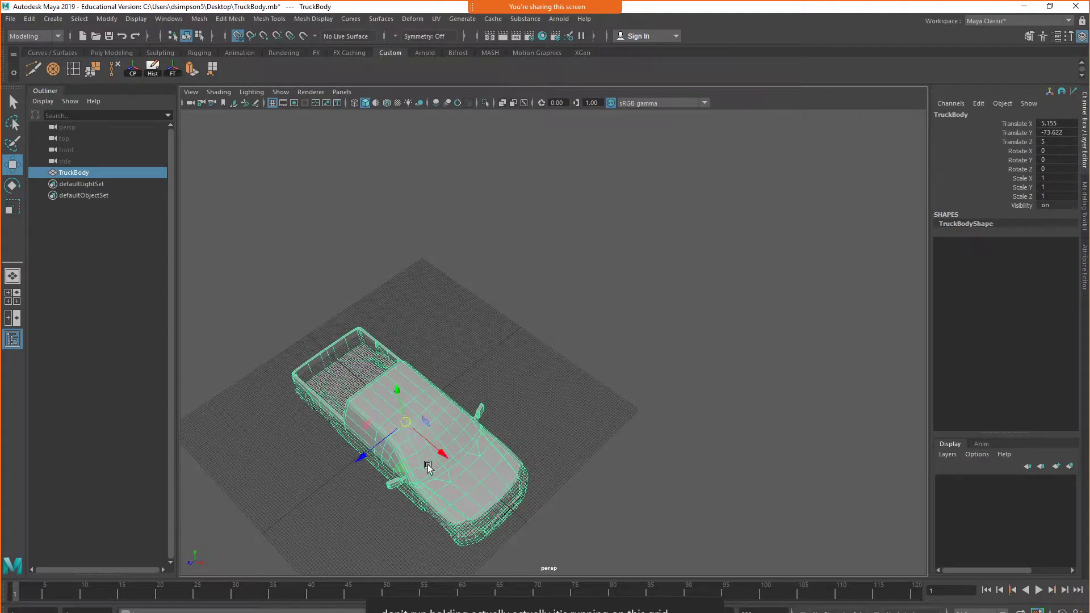
Zoom in on the truck cab and display the perspective view in wireframe
scroll(430, 460, up, 4)
alt+middle_drag(411, 499, 676, 259)
scroll(480, 431, up, 5)
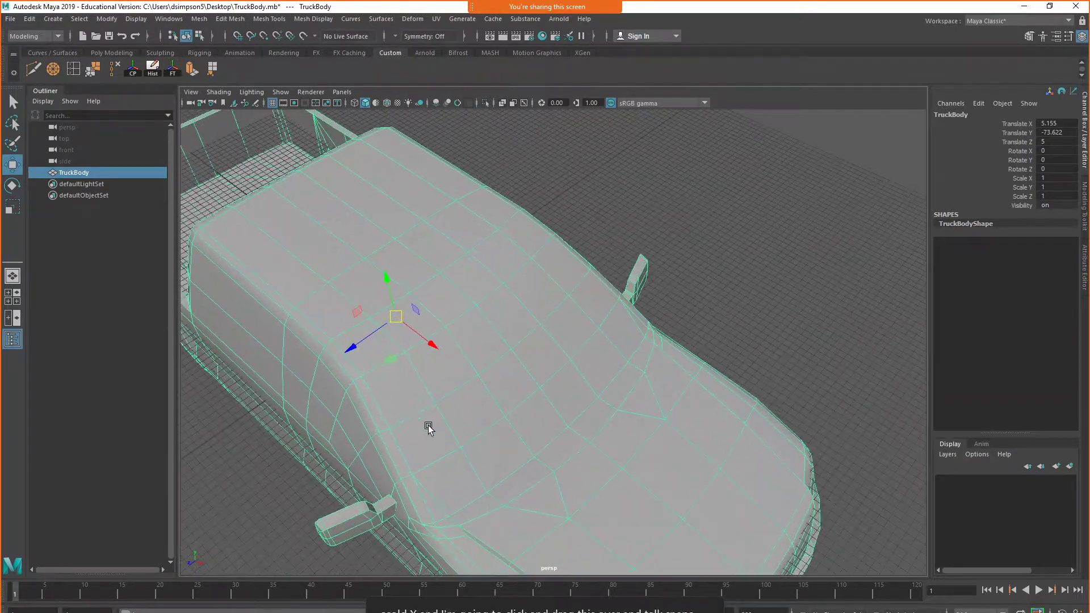
click(214, 90)
click(222, 107)
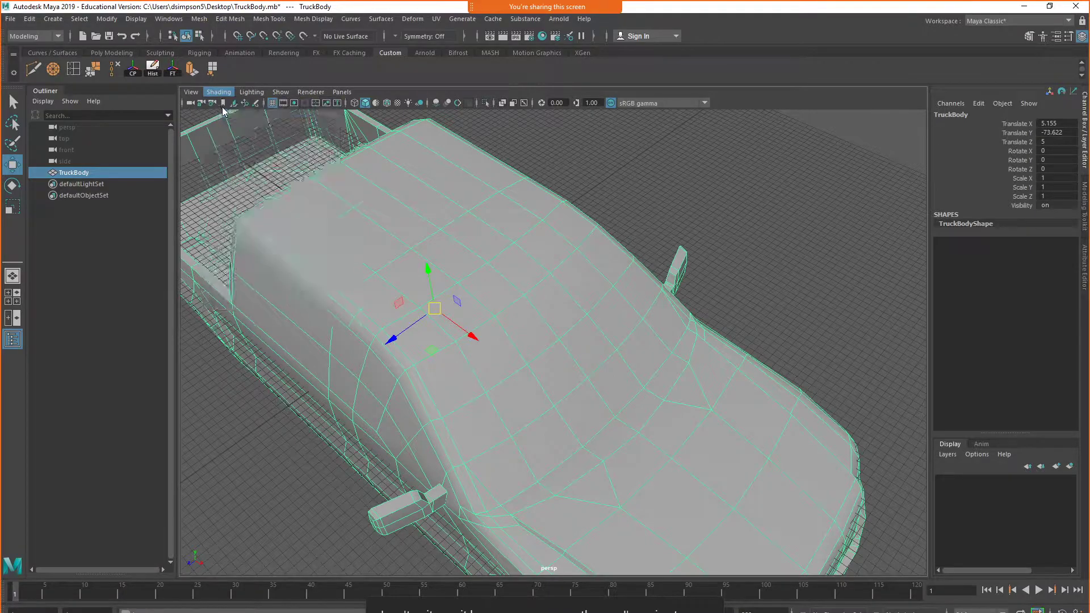
alt+drag(429, 394, 686, 224)
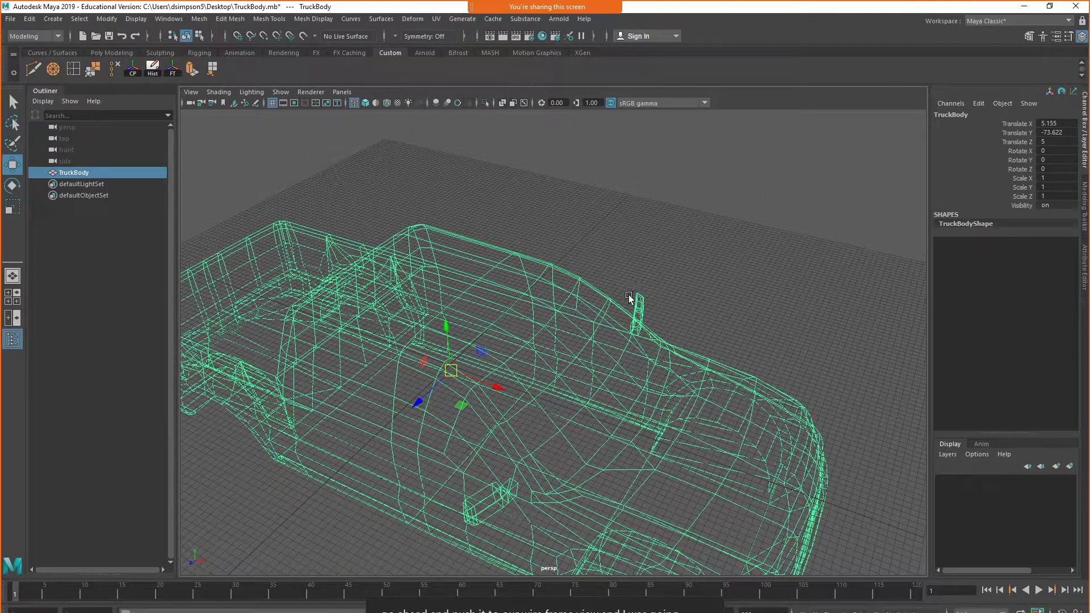
Snap the truck body's pivot to the grid's exact center, to Translate X 0.155 and Z 0
key(f)
alt+drag(637, 303, 557, 377)
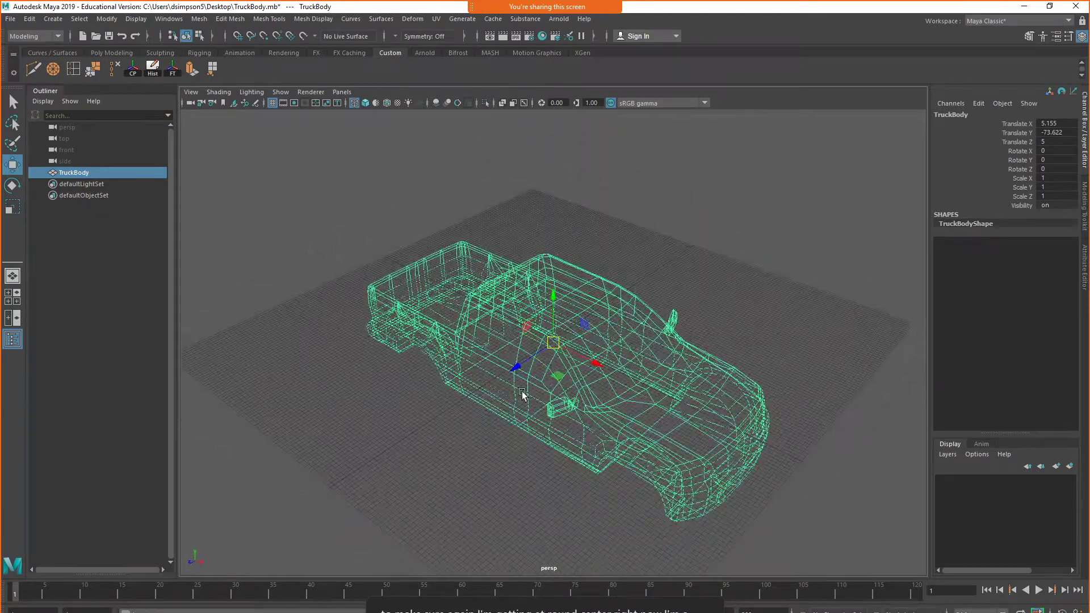
scroll(511, 407, up, 6)
scroll(511, 406, up, 8)
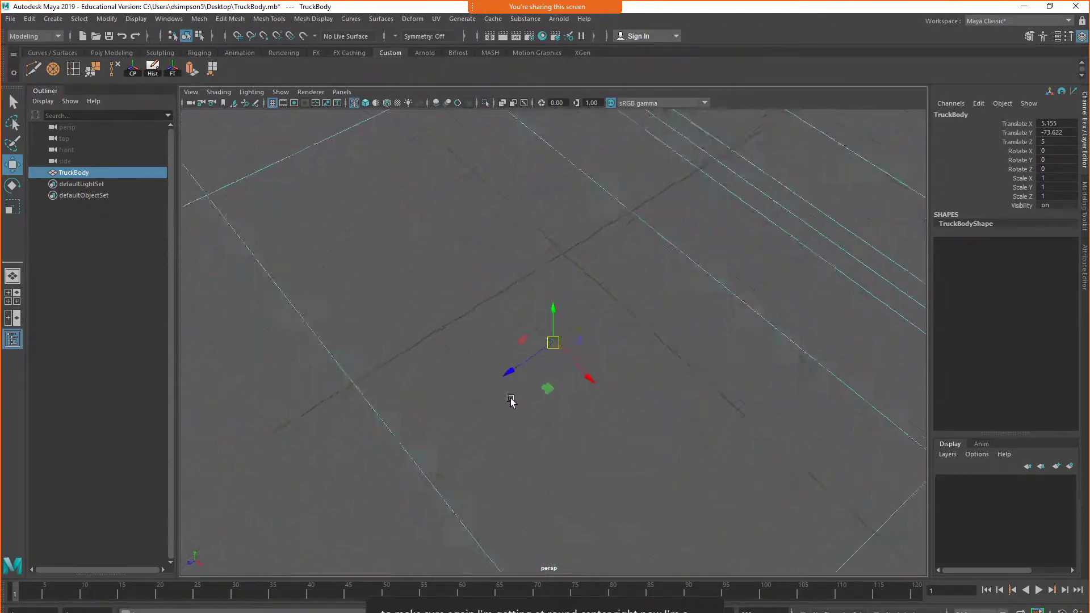
alt+drag(500, 404, 501, 401)
key(x)
key(x)
drag(554, 341, 594, 244)
Check the truck's height against the grid from the side, and show the front view full size in wireframe
scroll(614, 318, down, 10)
alt+drag(619, 338, 708, 295)
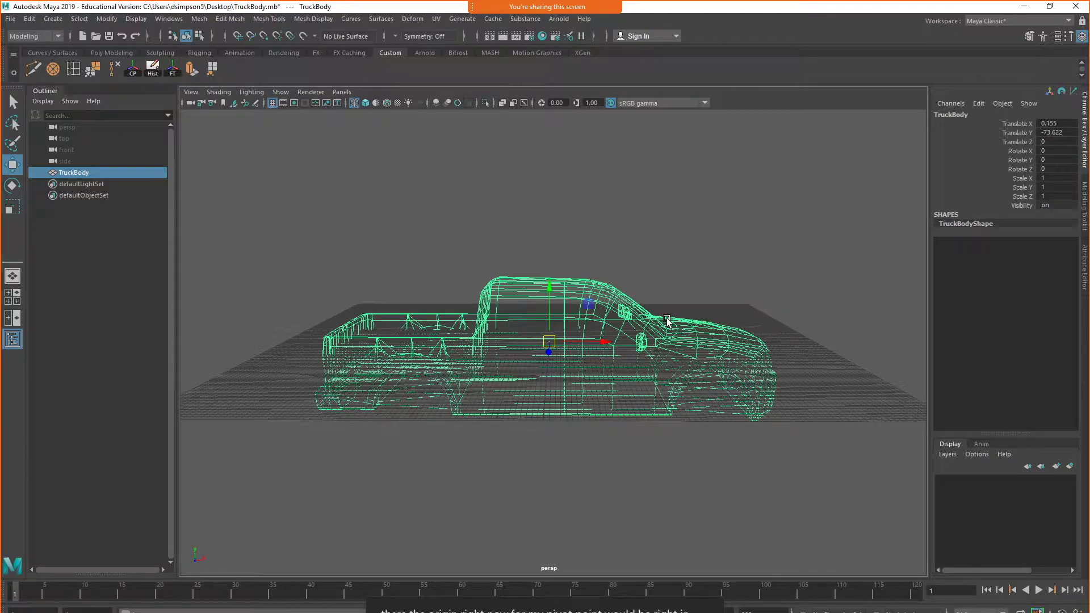
alt+drag(628, 437, 621, 421)
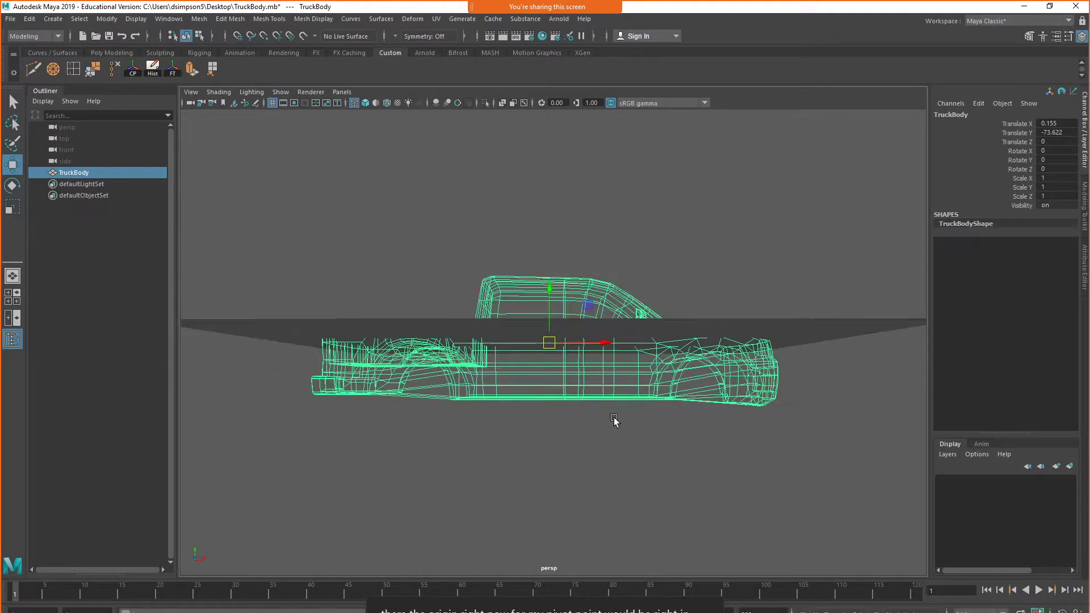
alt+right_drag(621, 421, 568, 450)
scroll(587, 375, down, 2)
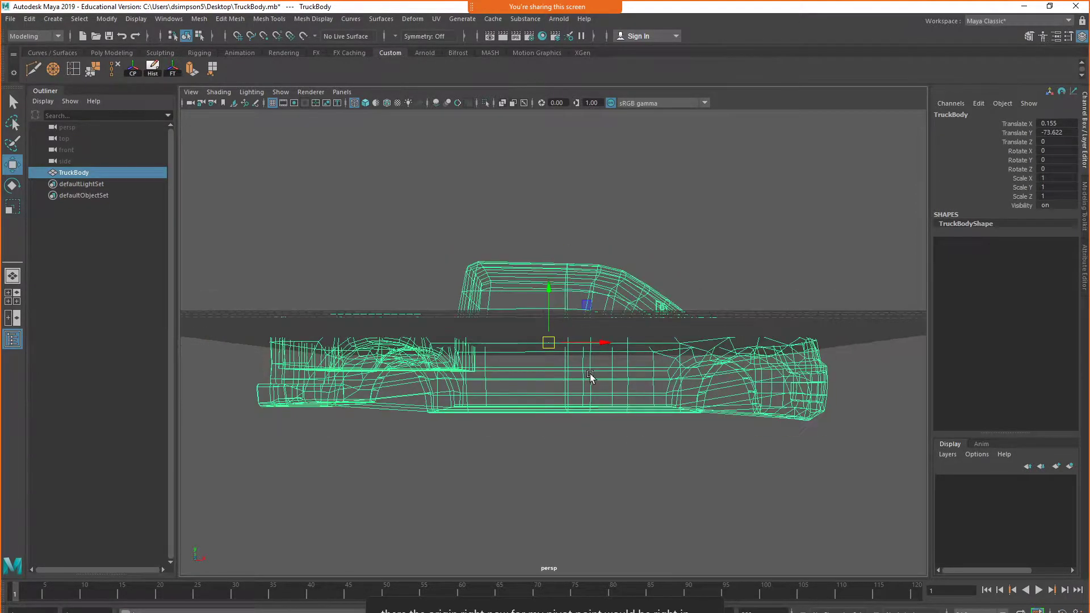
alt+drag(565, 382, 569, 393)
key(space)
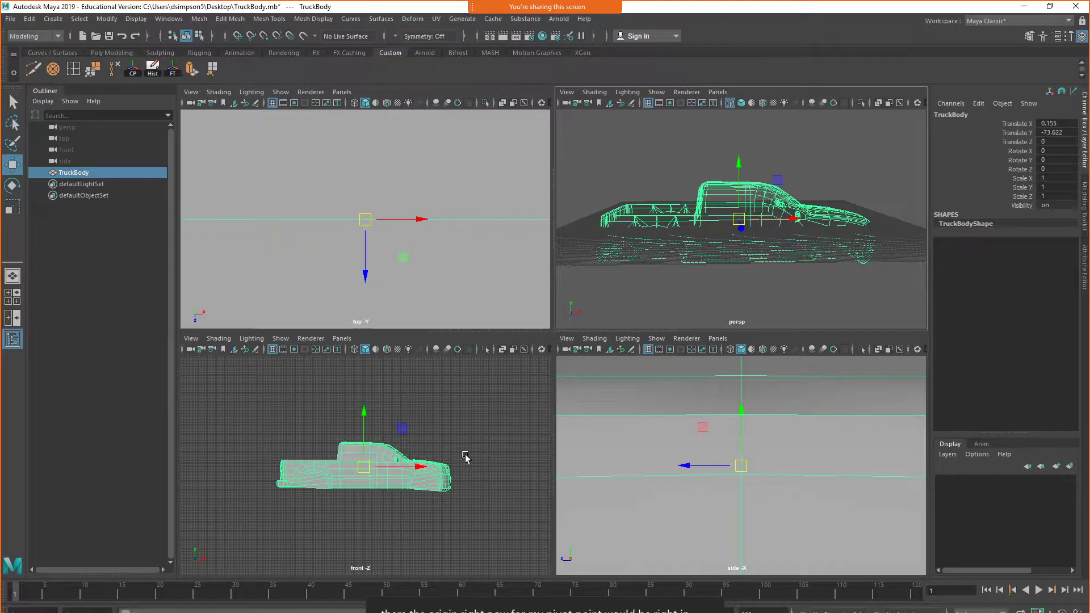
key(space)
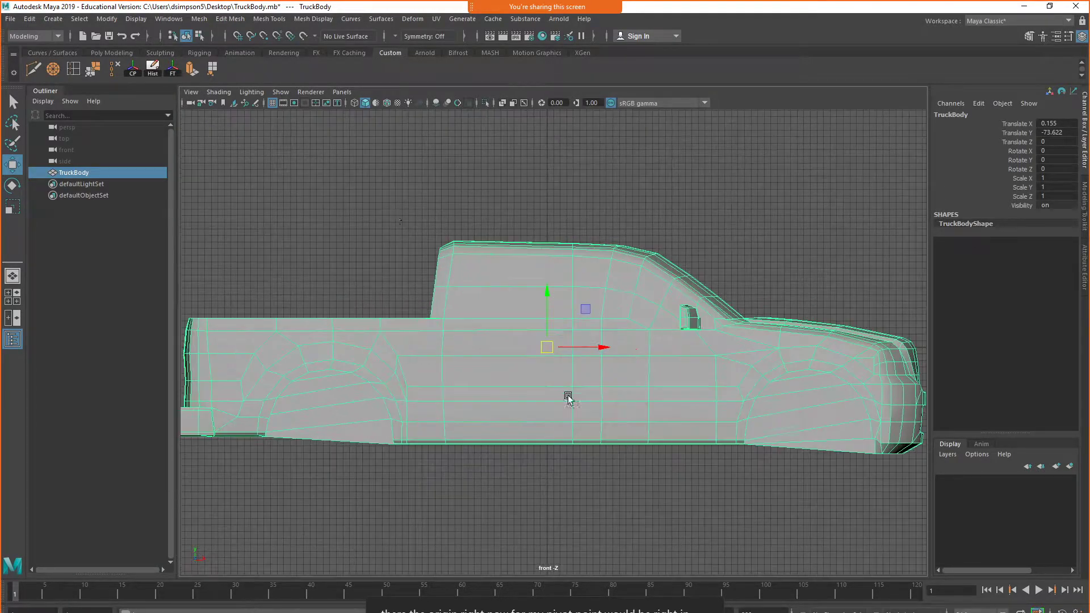
click(218, 92)
click(227, 114)
scroll(611, 336, up, 2)
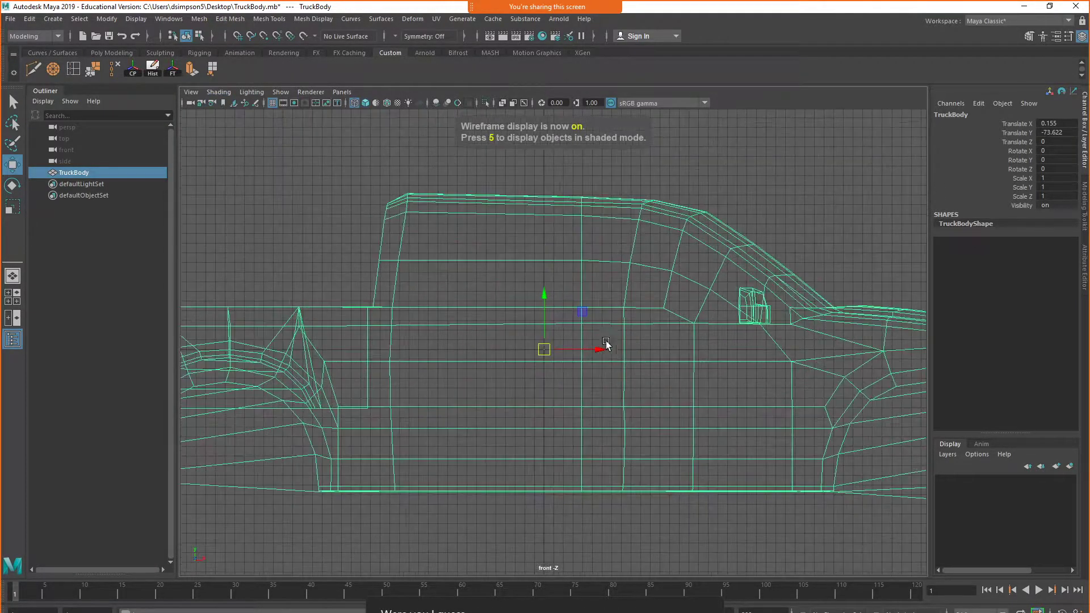
Raise the truck body in the front view until its underside meets the grid's center line, at Translate Y 0.102
drag(547, 304, 619, 169)
scroll(569, 316, up, 4)
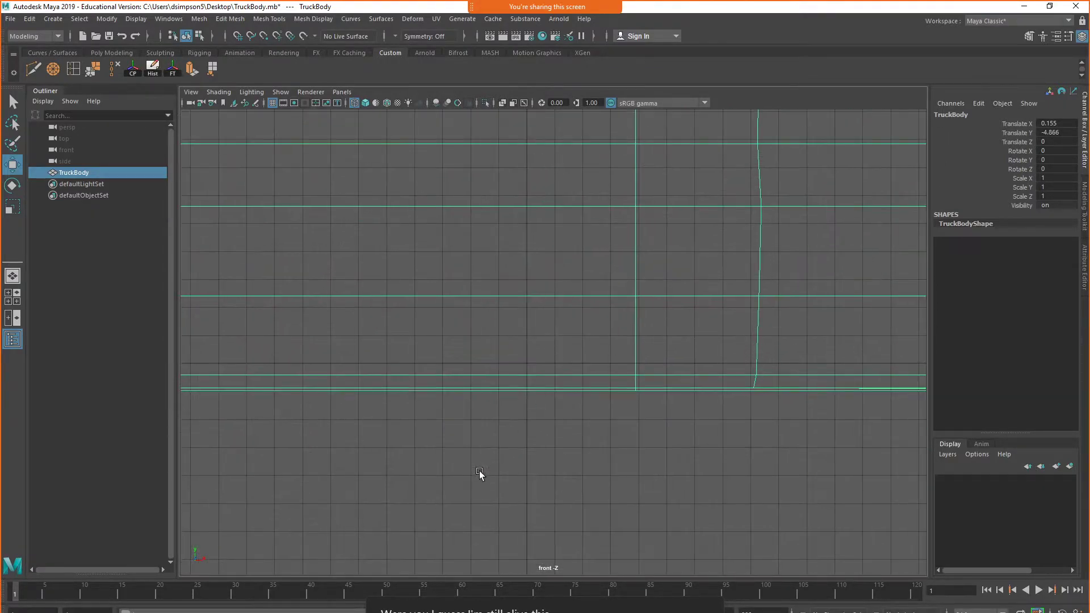
scroll(636, 297, down, 2)
alt+middle_drag(638, 295, 687, 427)
scroll(687, 427, down, 2)
drag(579, 177, 608, 160)
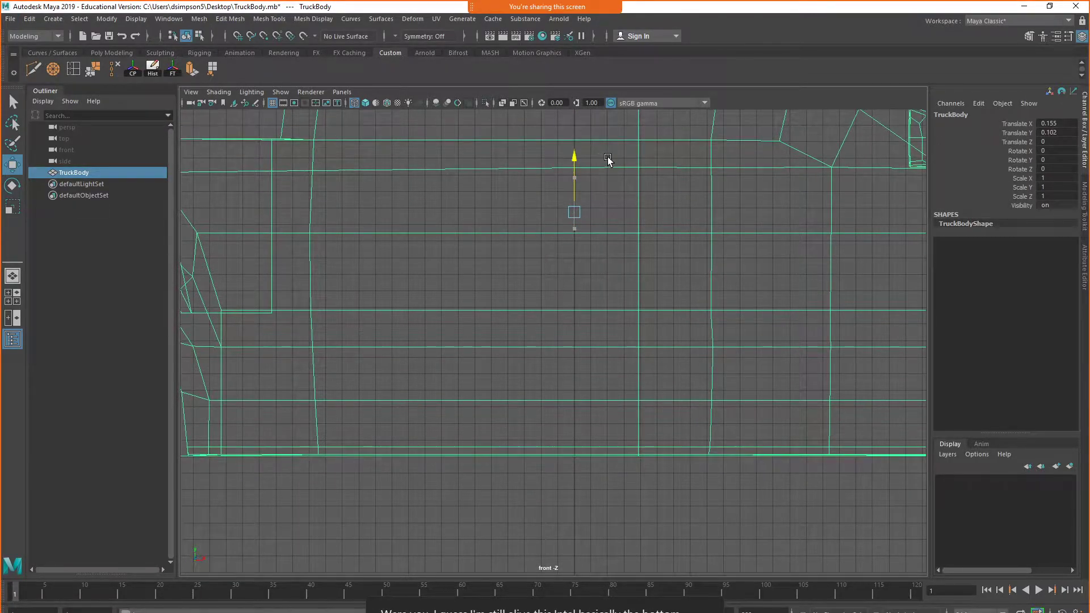
Return to the perspective view, deselect the truck body and examine how it sits on the grid
scroll(693, 395, down, 6)
key(space)
key(space)
alt+drag(752, 304, 582, 444)
click(519, 468)
alt+drag(519, 468, 594, 397)
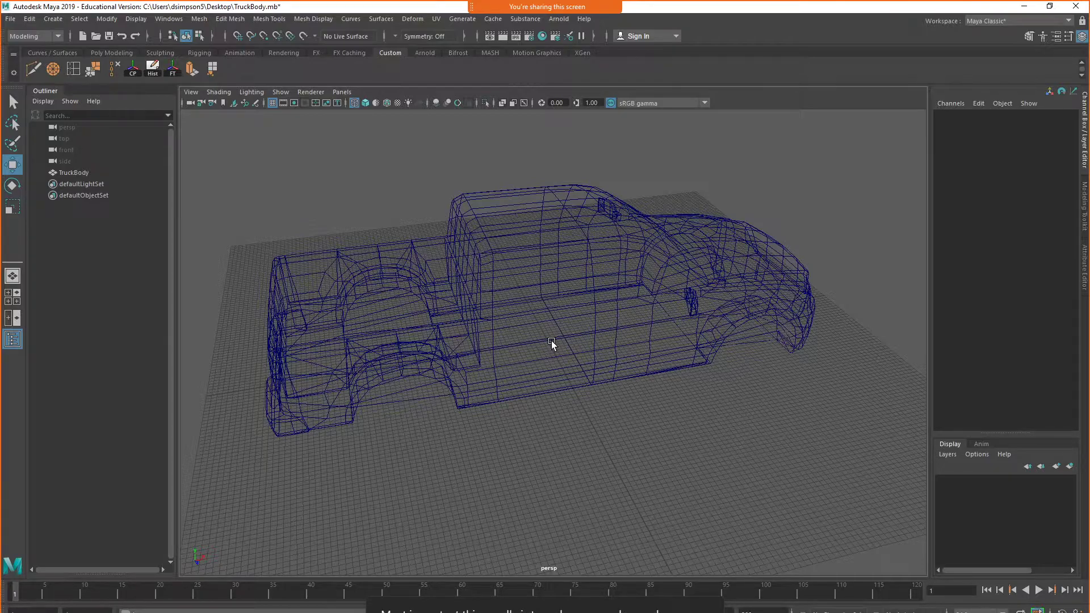
alt+right_drag(551, 340, 551, 417)
alt+drag(551, 417, 567, 369)
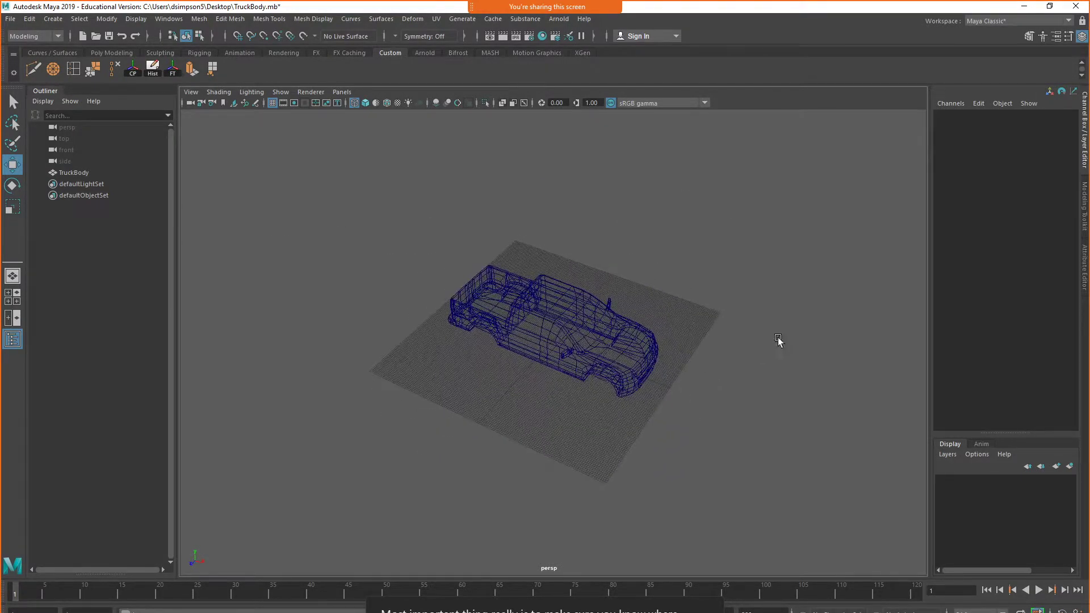
alt+drag(635, 426, 601, 401)
Frame the truck body in the perspective view and display it smooth shaded, leaving it selected
click(567, 350)
key(f)
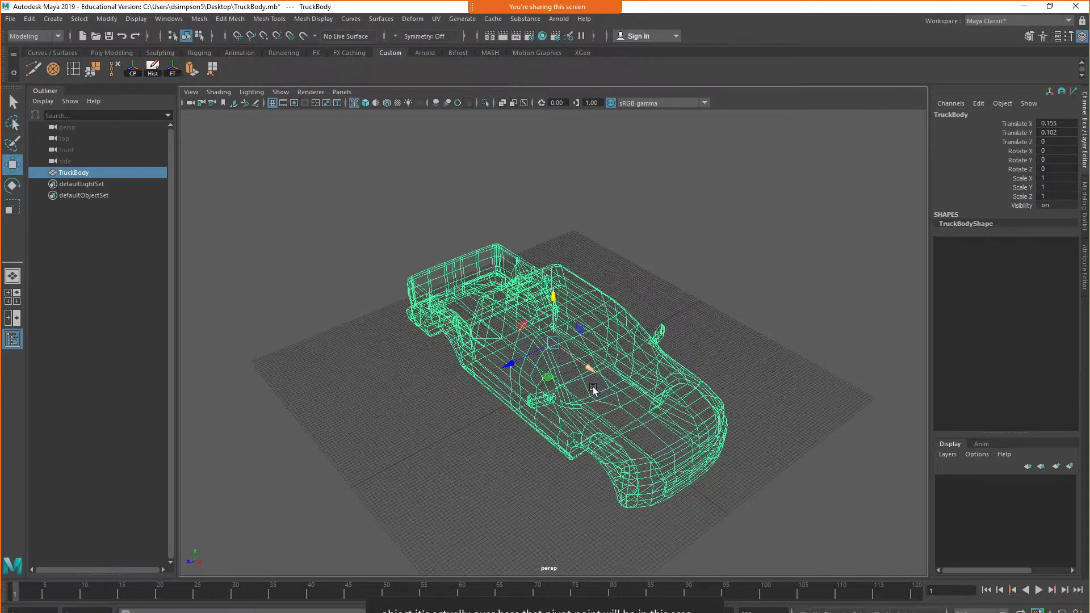
click(218, 91)
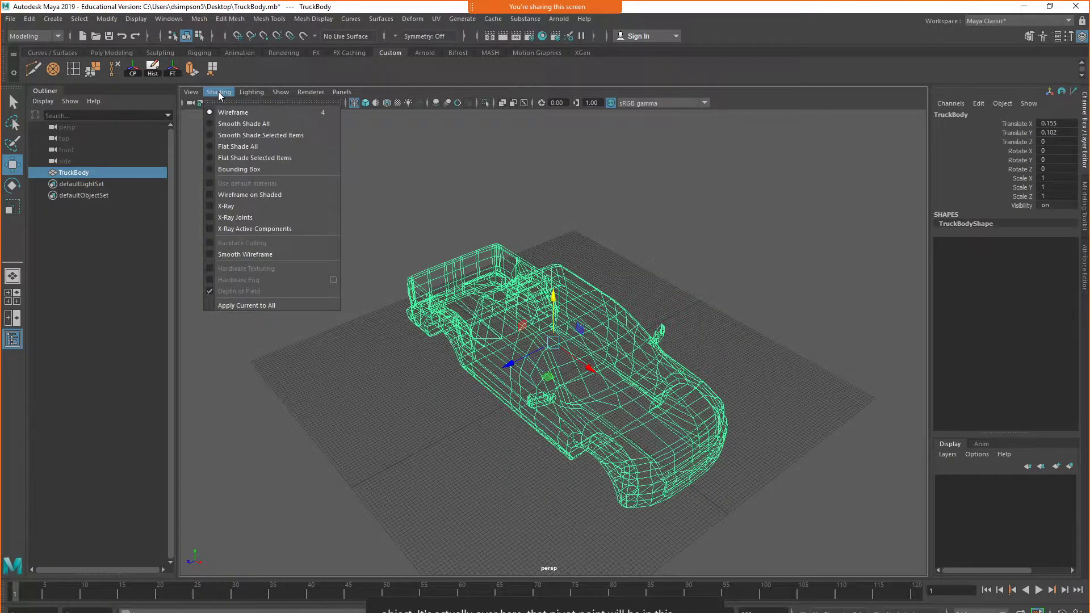
click(230, 124)
click(880, 344)
alt+drag(879, 344, 653, 438)
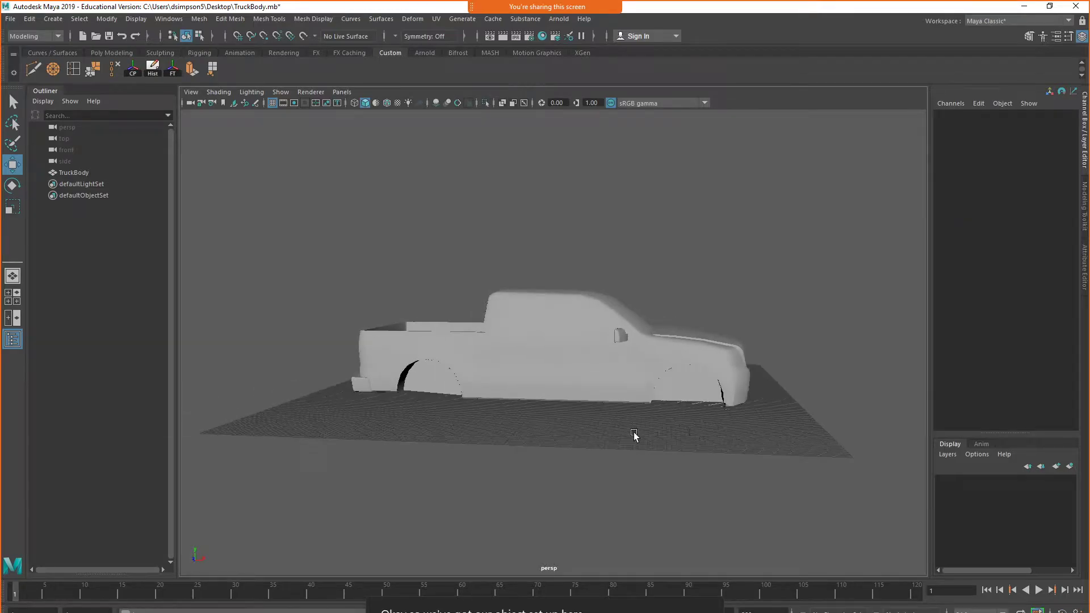
alt+drag(521, 384, 704, 417)
click(625, 381)
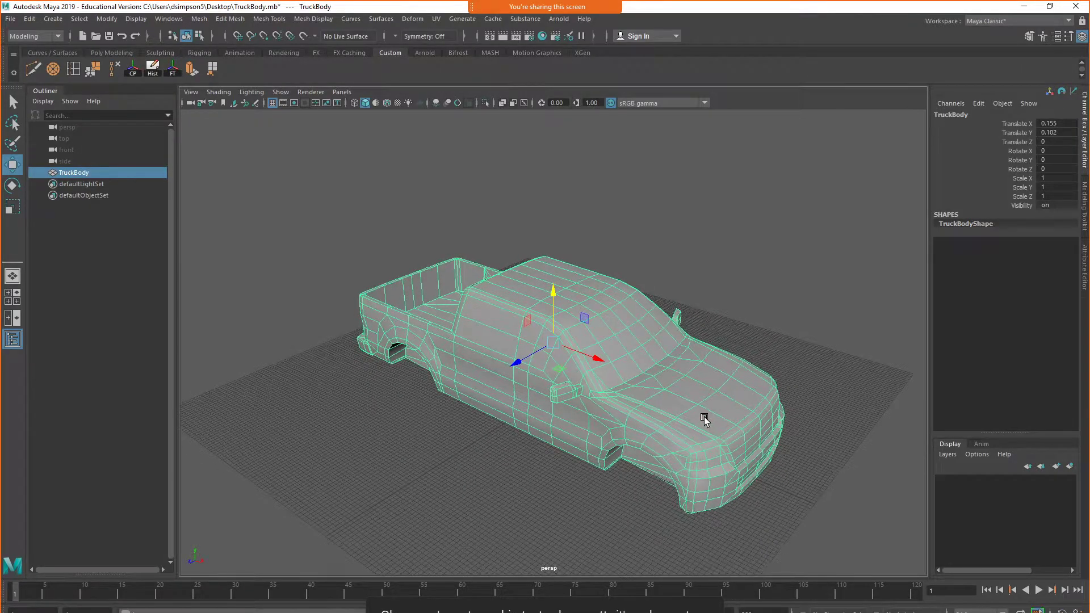
Create a new Lambert material in the Hypershade, widening its list of node types
click(541, 37)
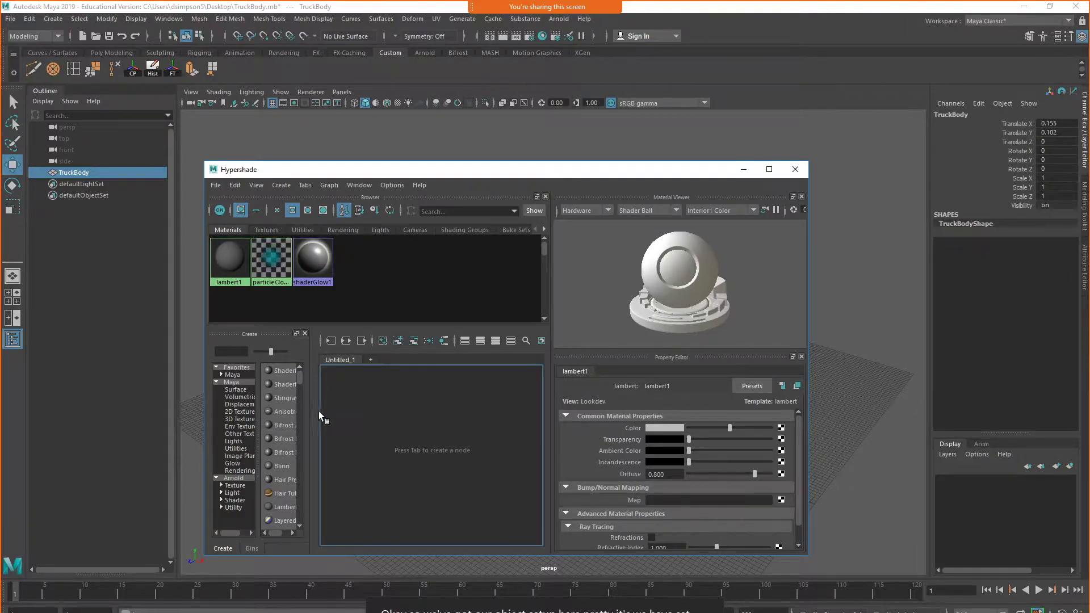
drag(307, 407, 417, 437)
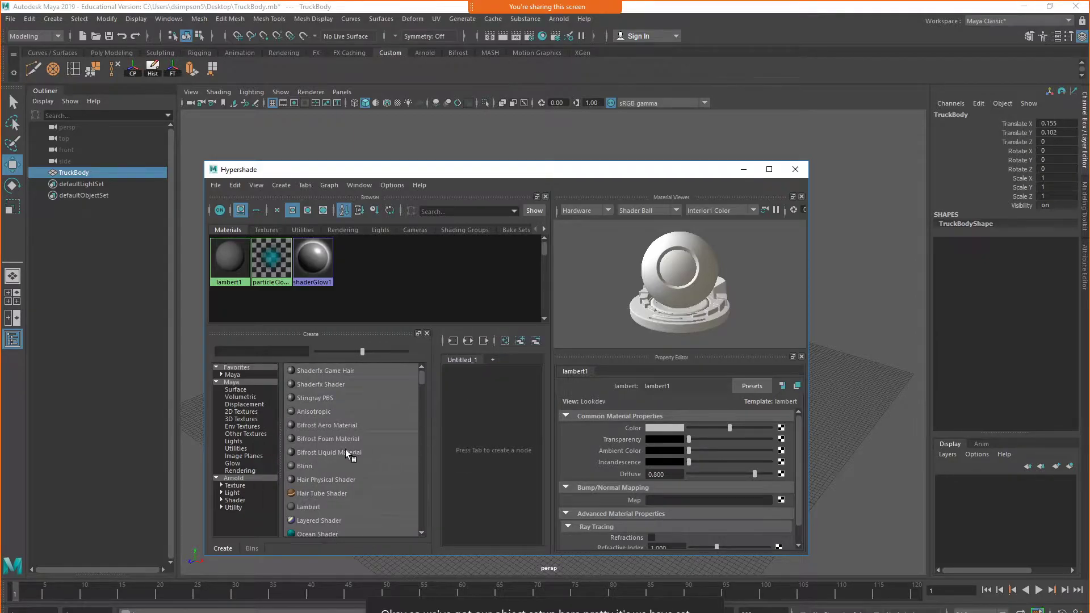
click(315, 506)
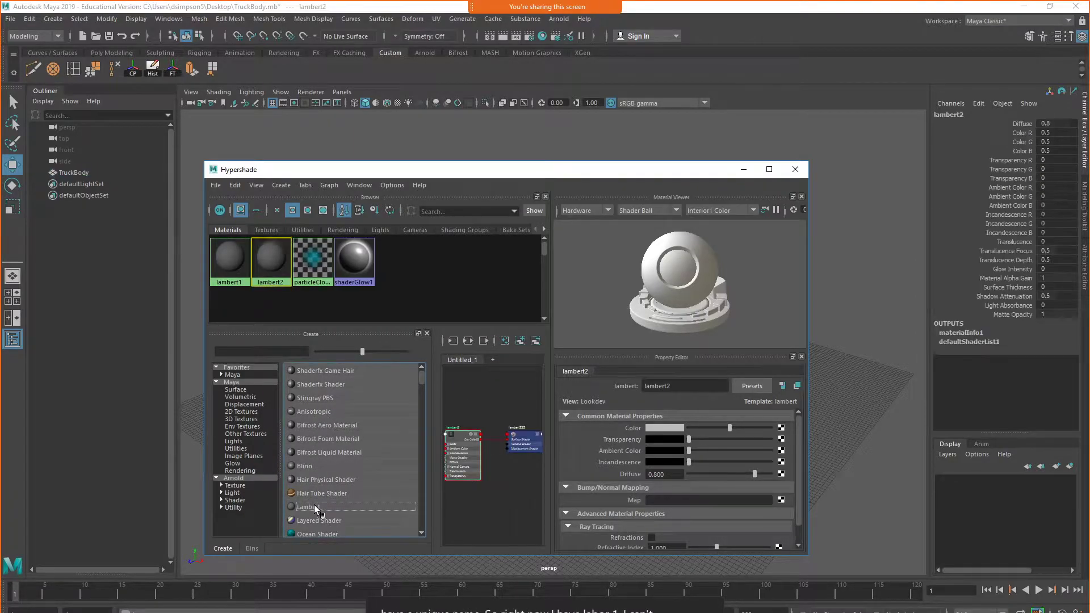
Rename the new Lambert material as TruckBody_MAT
drag(685, 386, 530, 384)
text(TruckBody_)
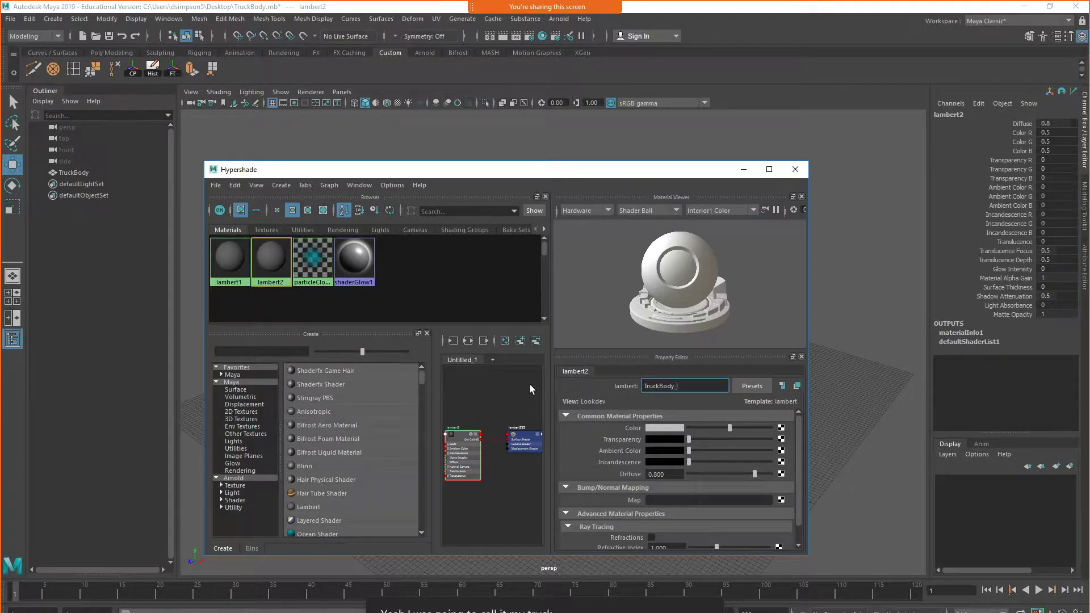
text(MAT)
key(Return)
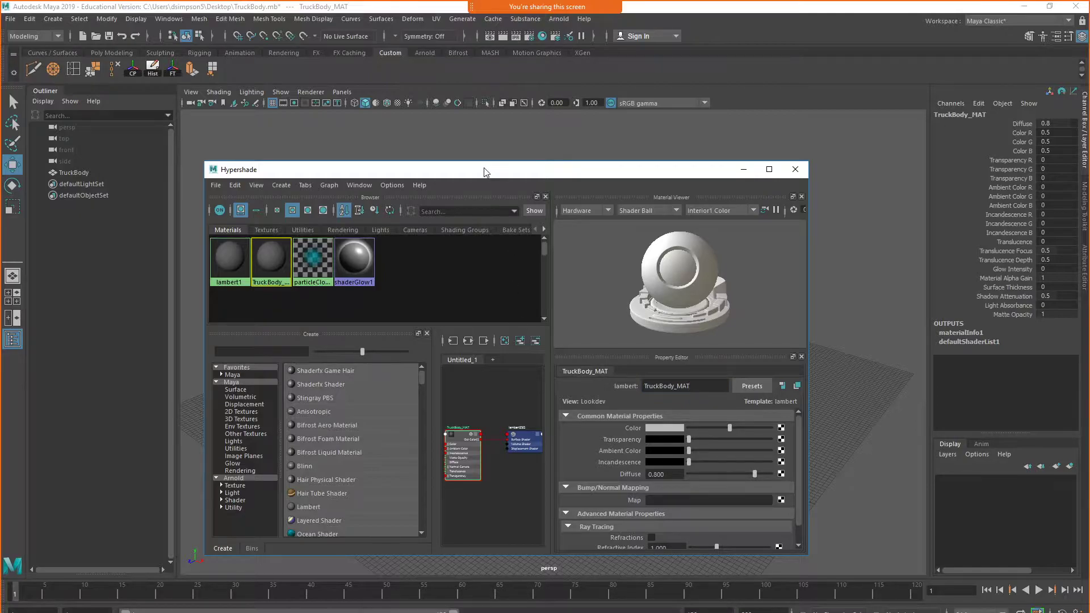
Assign the TruckBody_MAT material to the truck body, moving the Hypershade window aside and back
drag(463, 179, 769, 178)
click(482, 379)
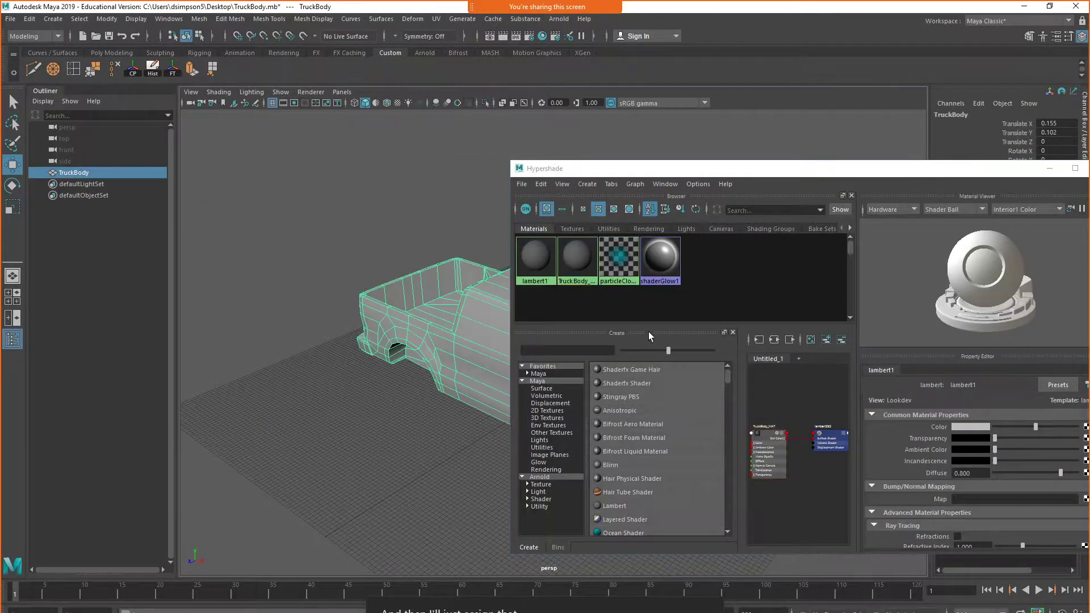
right_drag(580, 264, 579, 231)
drag(826, 173, 584, 169)
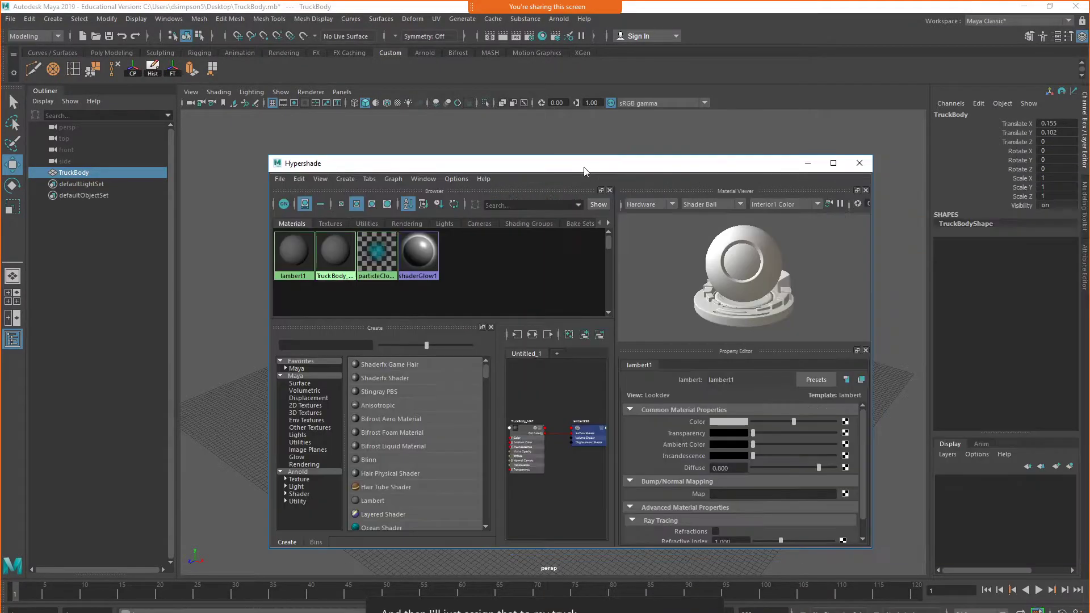
Change the lambert1 material's color to a saturated red
click(731, 420)
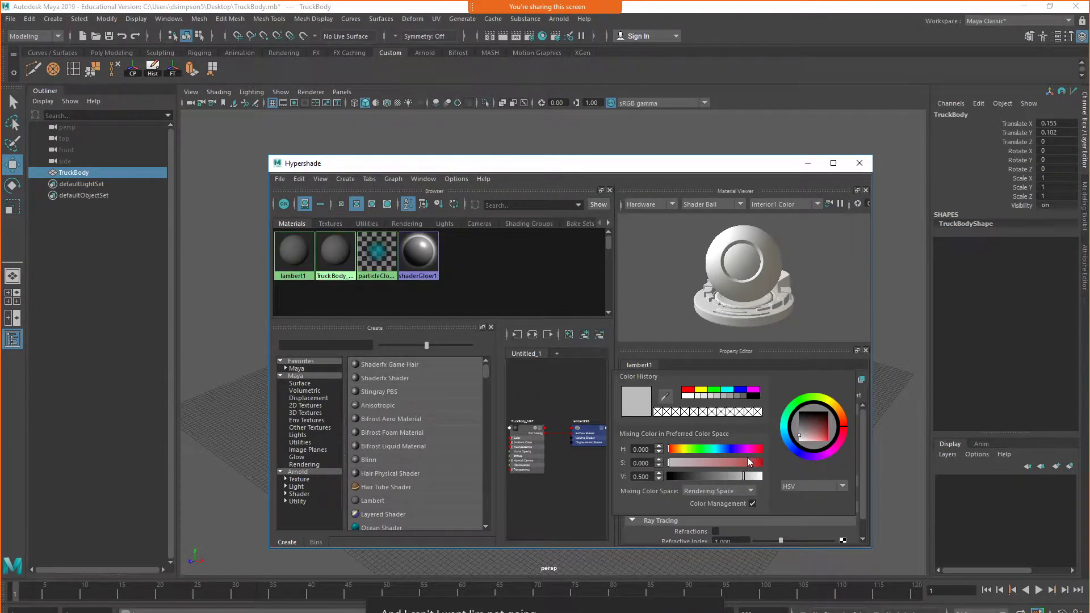
mouse_move(759, 461)
mouse_down()
mouse_move(738, 461)
mouse_move(762, 463)
mouse_up()
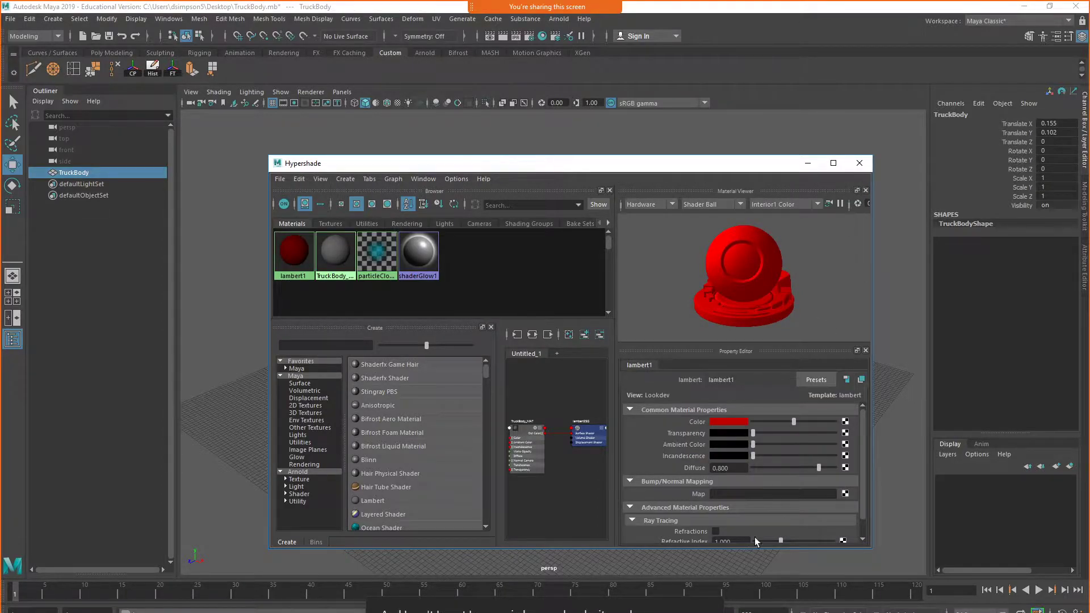
scroll(792, 522, down, 1)
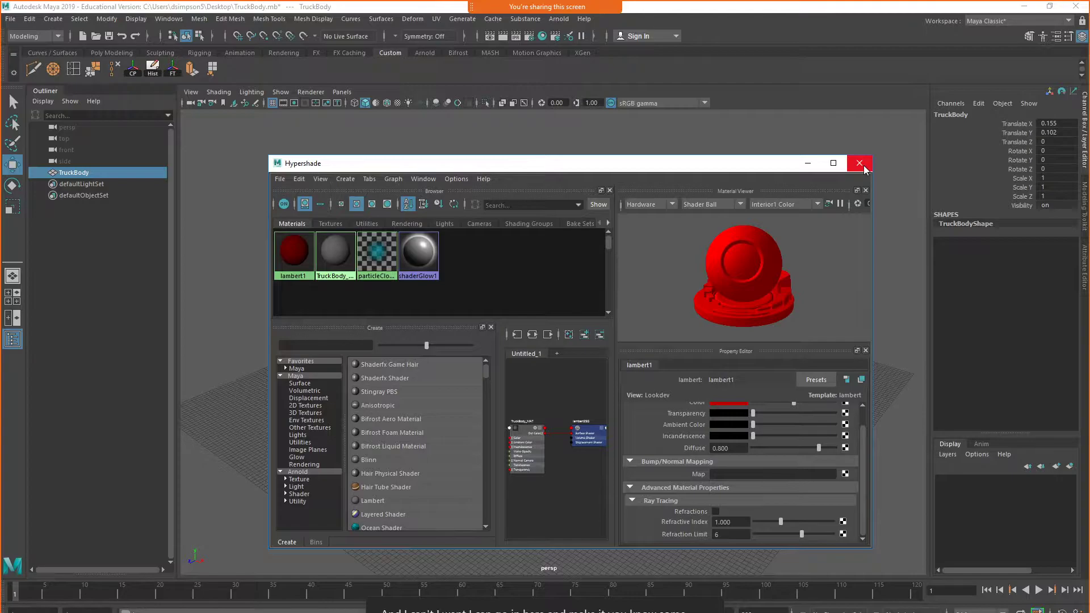
Darken the TruckBody_MAT material's color to near black, about 0.034 in R, G and B, and close the Hypershade
click(335, 253)
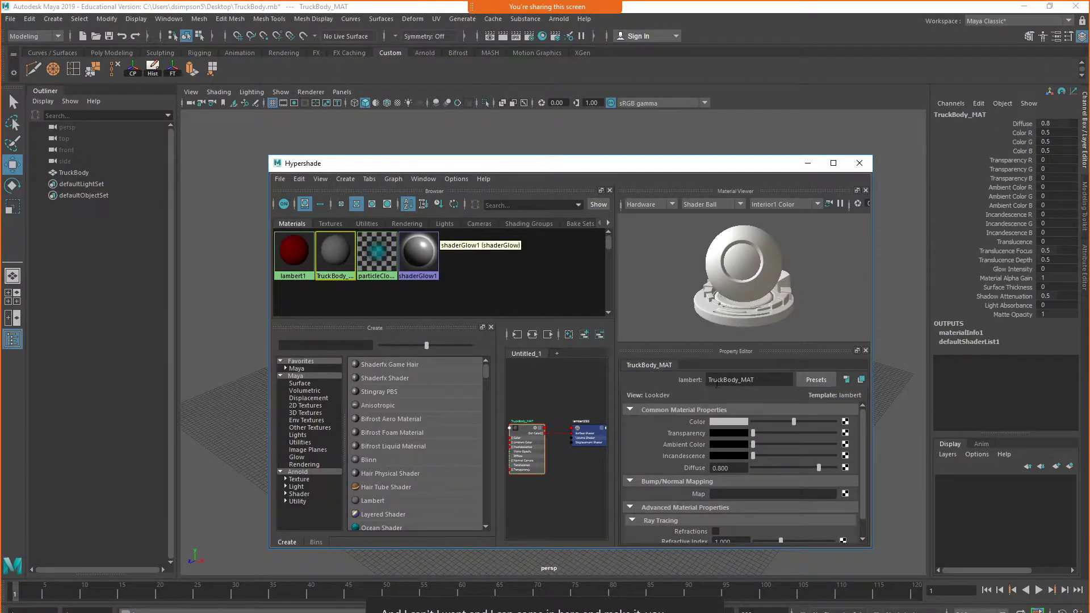
click(738, 422)
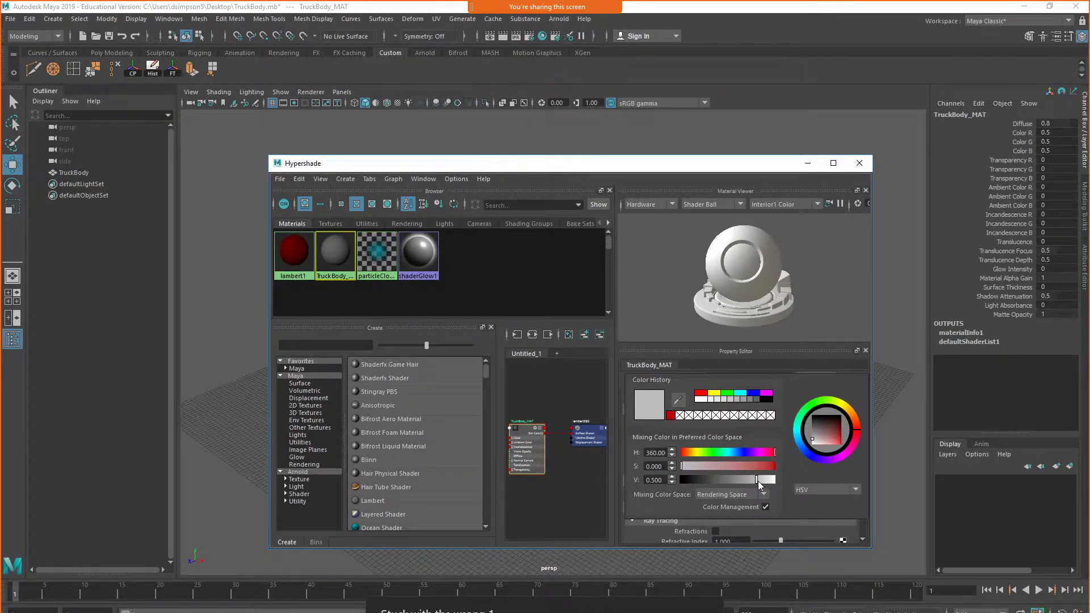
drag(754, 481, 702, 479)
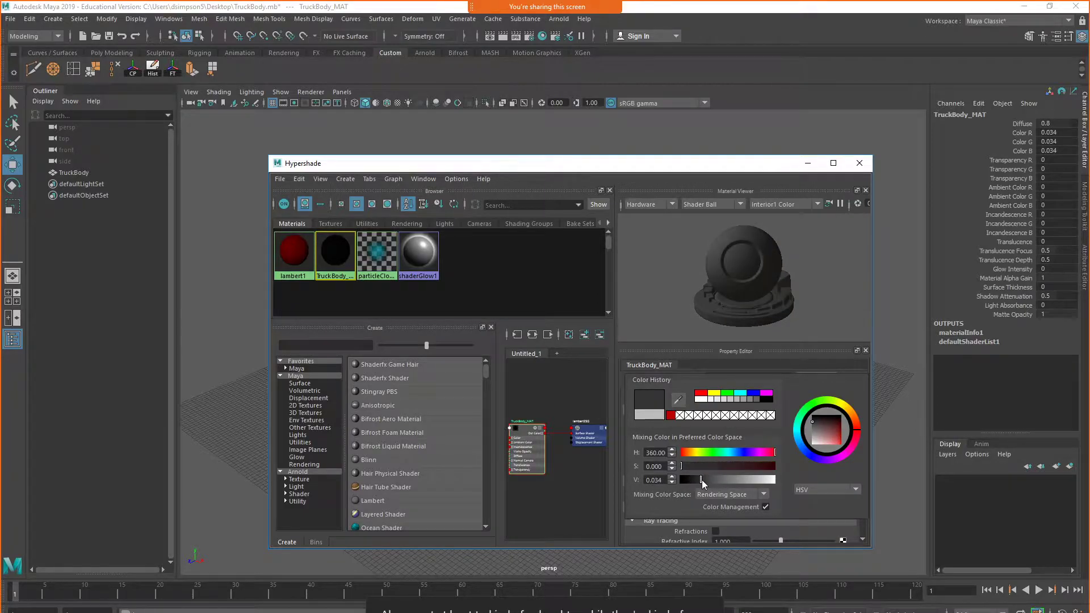
click(861, 164)
Examine the dark truck body from several angles in the perspective view, both deselected and selected
click(794, 278)
alt+drag(724, 368, 619, 407)
click(647, 402)
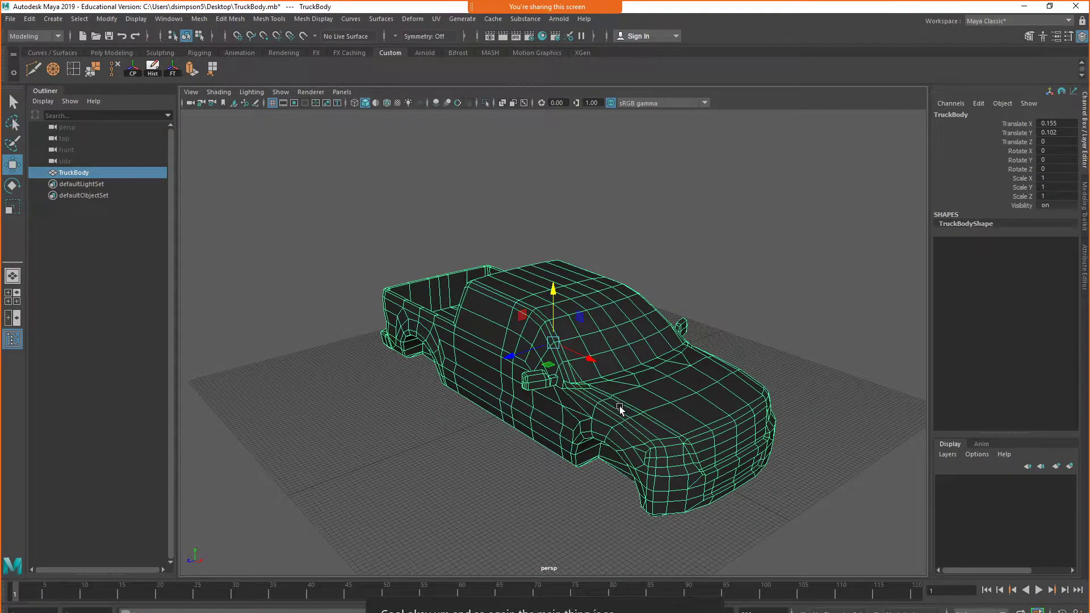
alt+drag(606, 377, 636, 344)
alt+drag(556, 384, 602, 416)
click(697, 277)
click(595, 357)
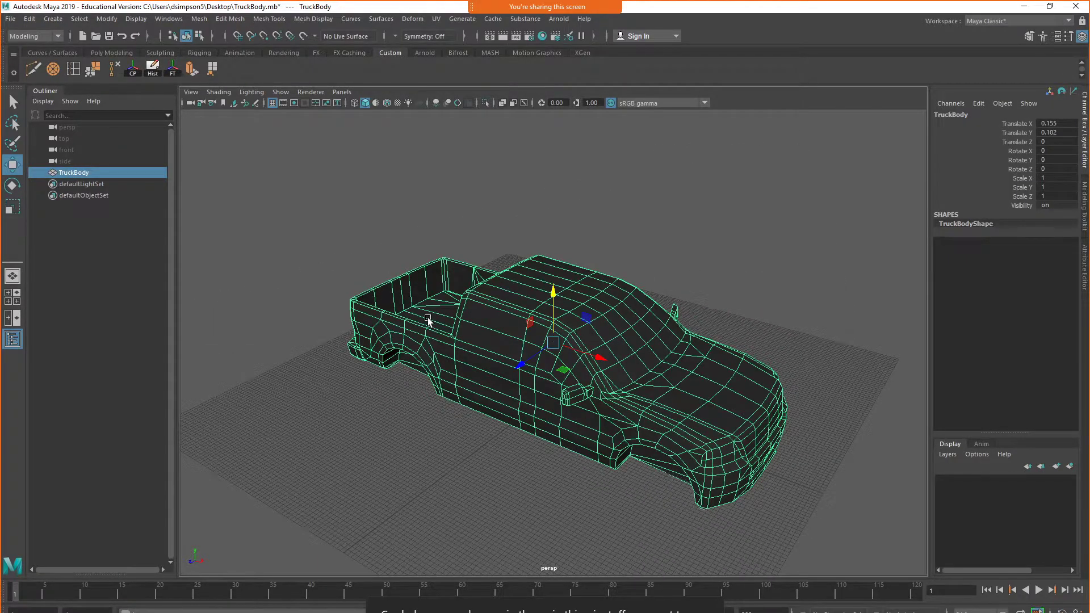
alt+drag(428, 317, 591, 336)
click(762, 219)
Select the truck body and start an Export Selection with FBX export as the file type, after enlarging the options window
click(626, 359)
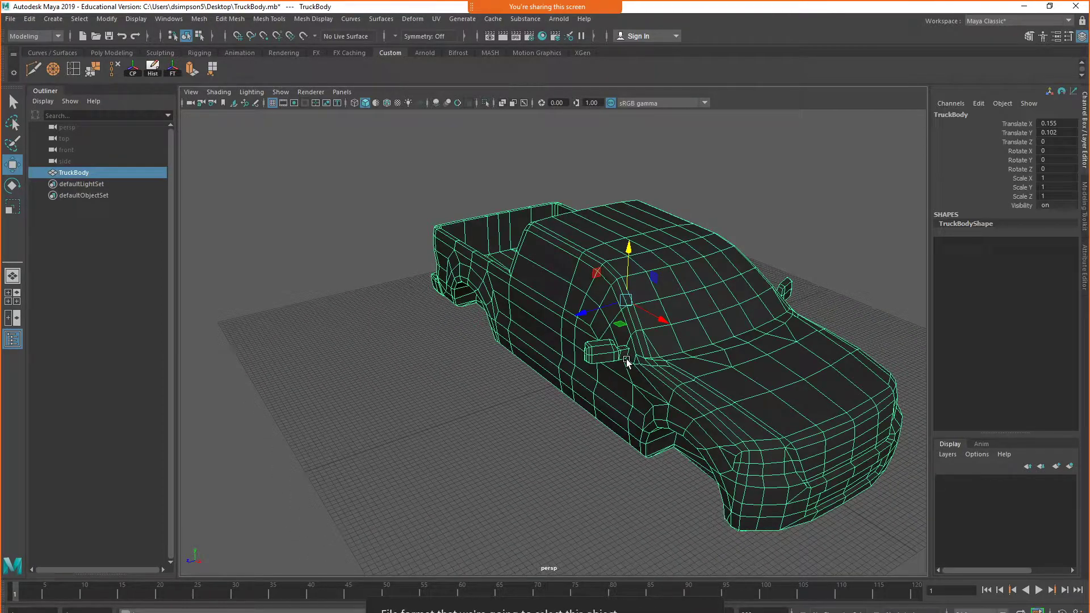
click(11, 19)
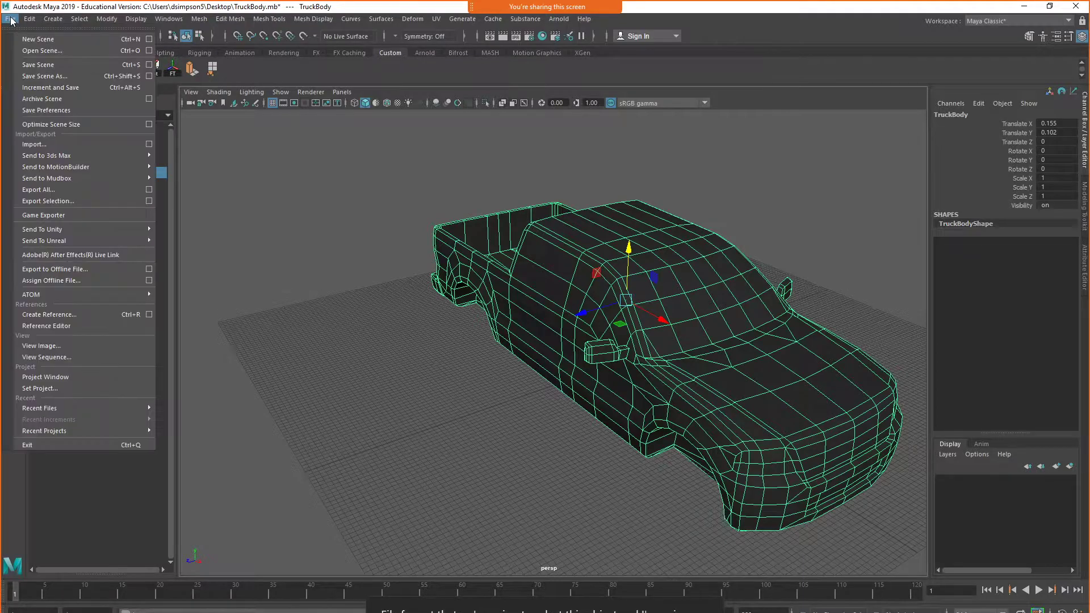
click(148, 201)
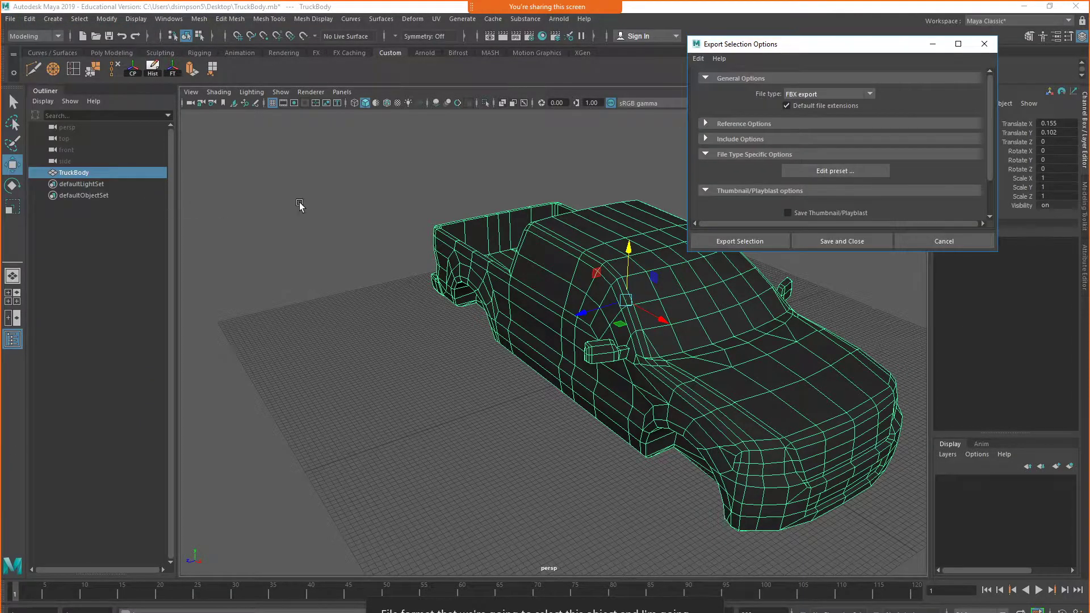
drag(378, 132, 378, 125)
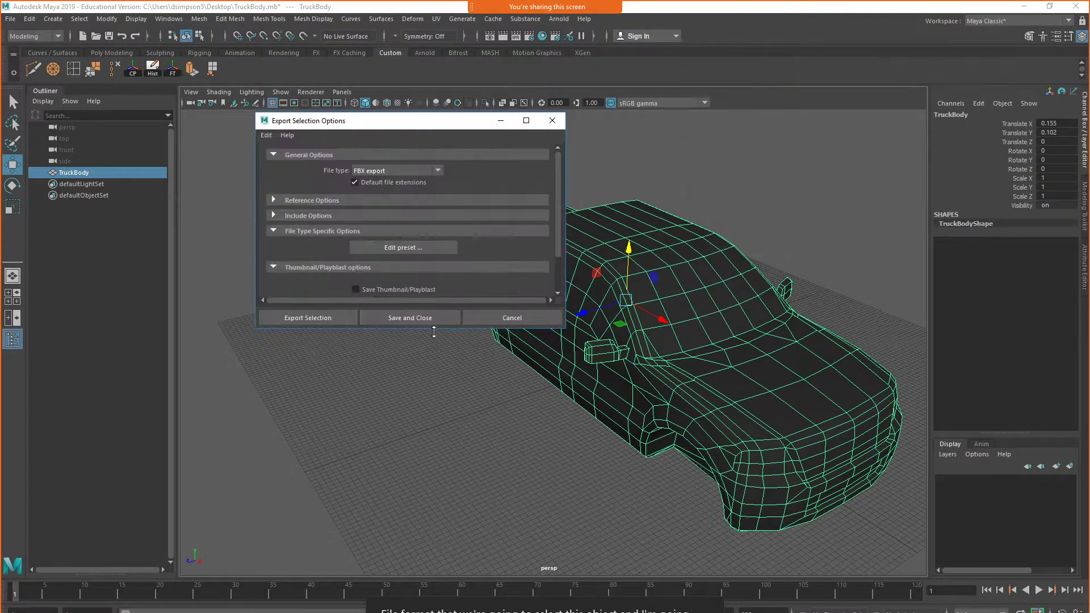
drag(433, 328, 453, 539)
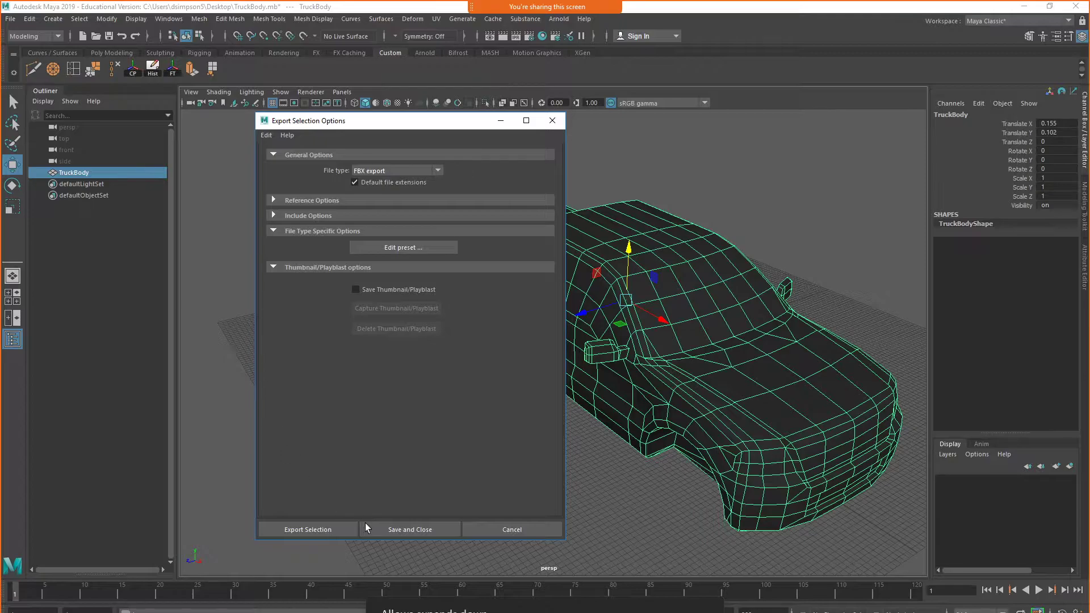
click(305, 528)
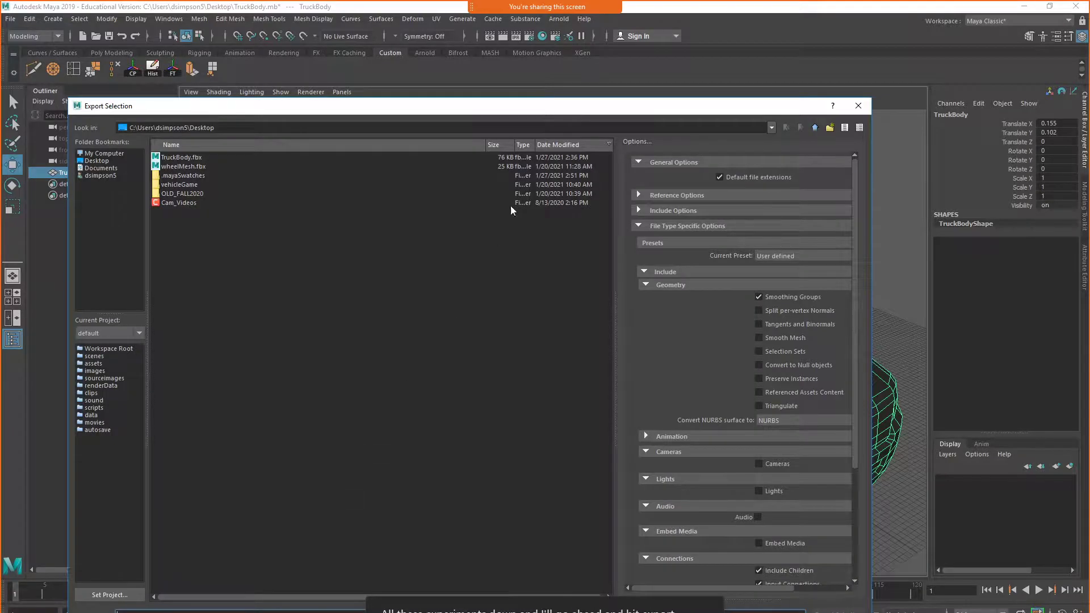
Choose the existing TruckBody.fbx on the Desktop as the export's target file
drag(454, 110, 468, 45)
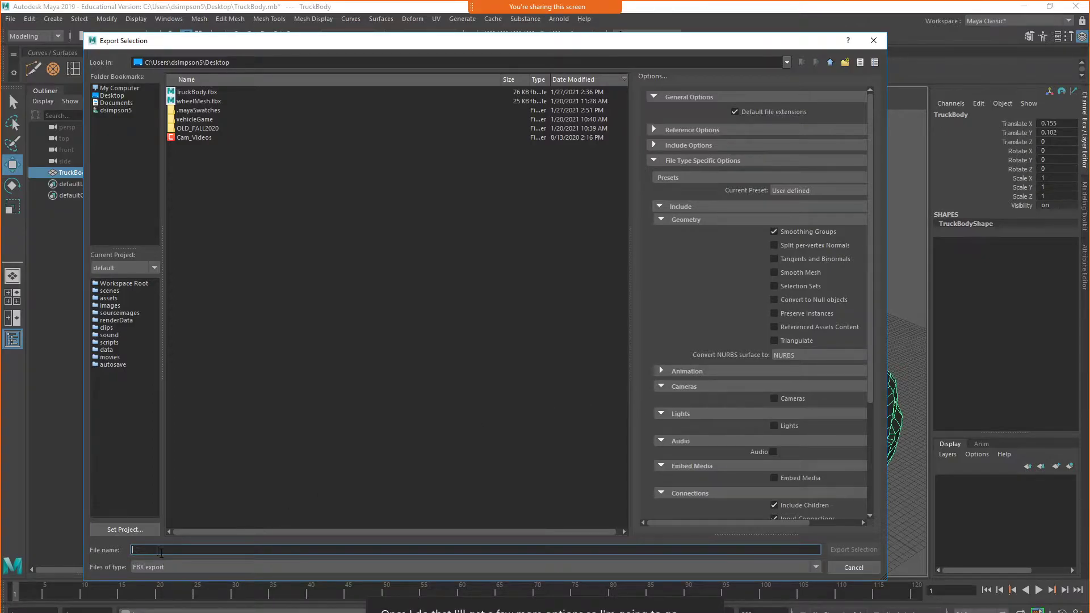
click(110, 89)
click(110, 96)
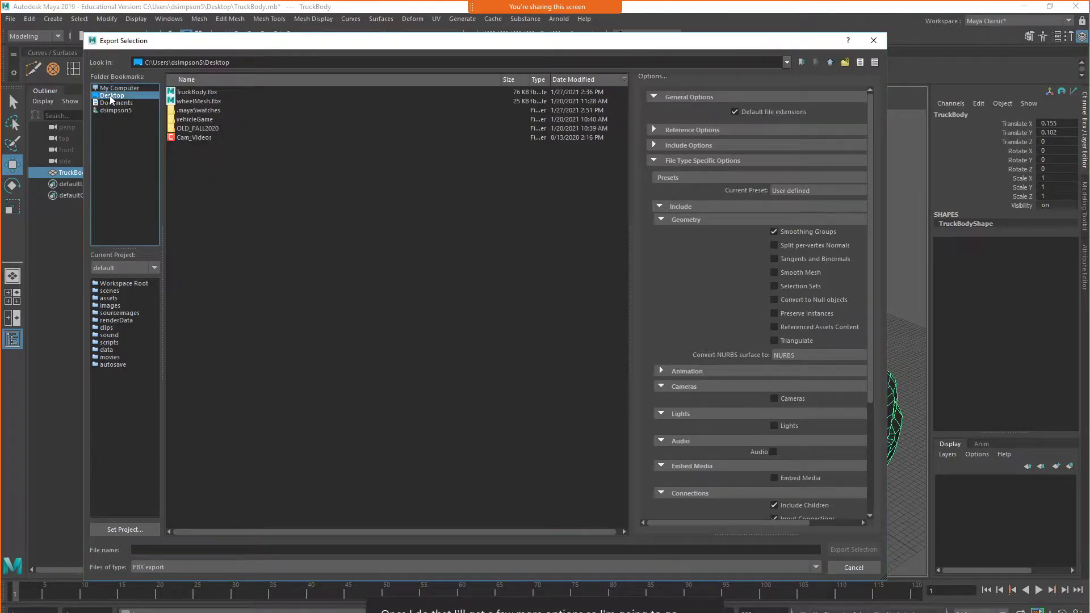
click(199, 92)
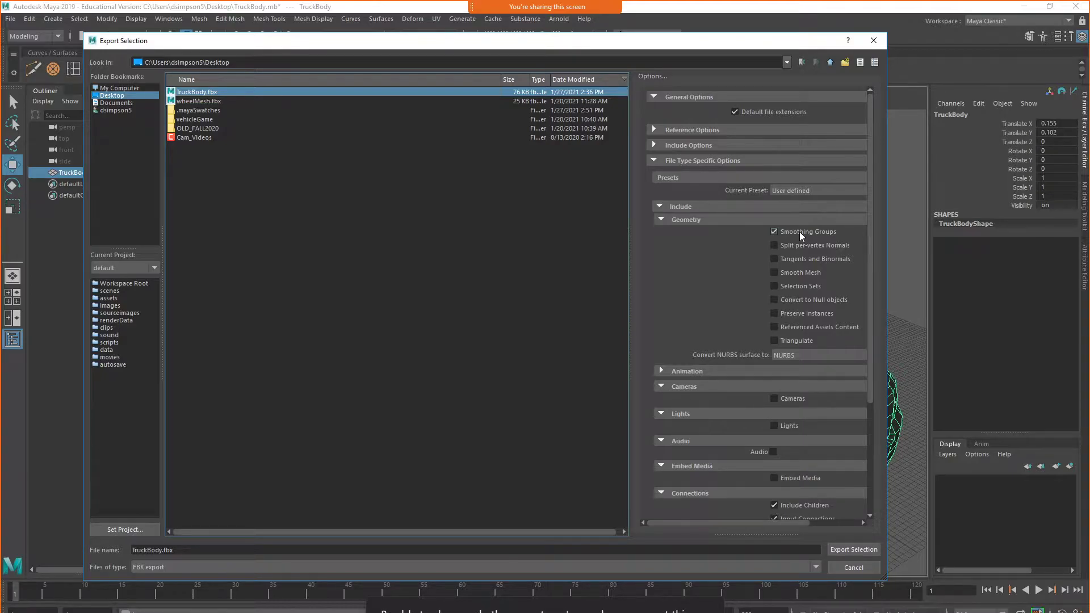
Review the FBX export's geometry and animation options, and collapse the Cameras and Lights sections
scroll(799, 272, down, 3)
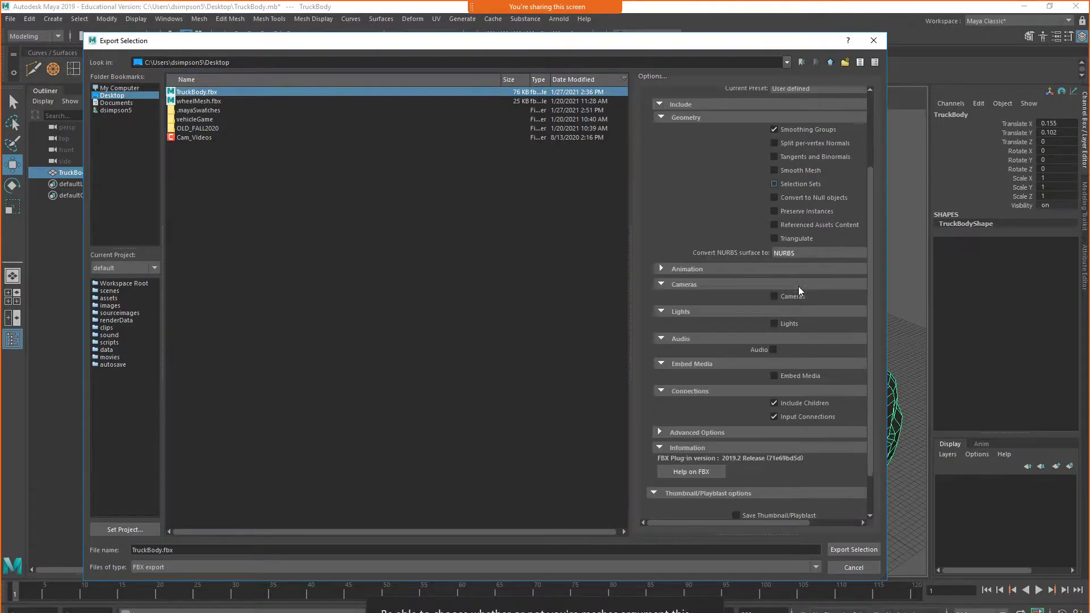
click(664, 269)
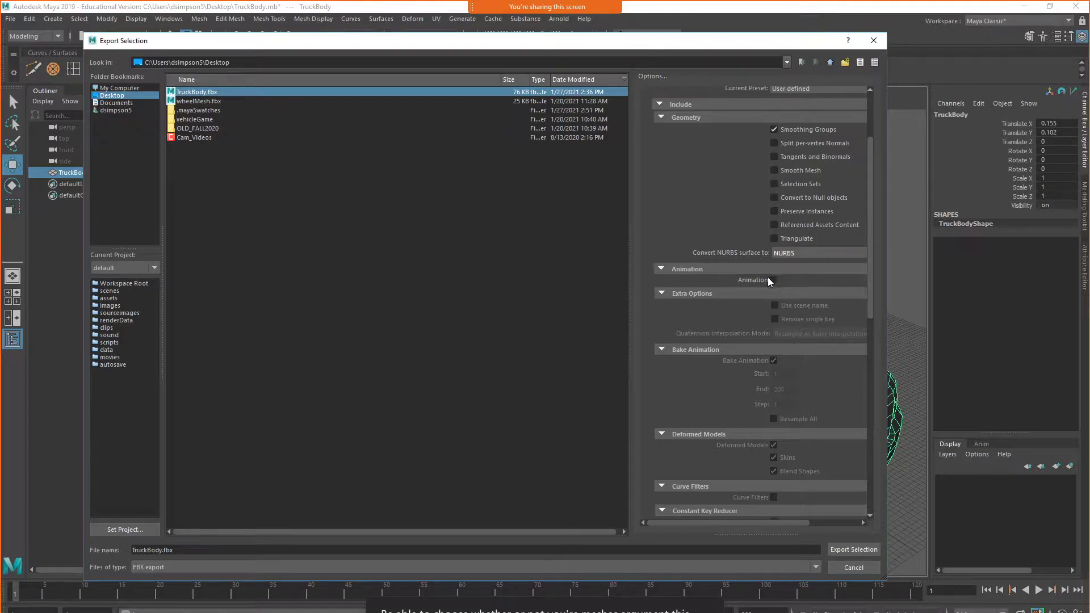
click(663, 268)
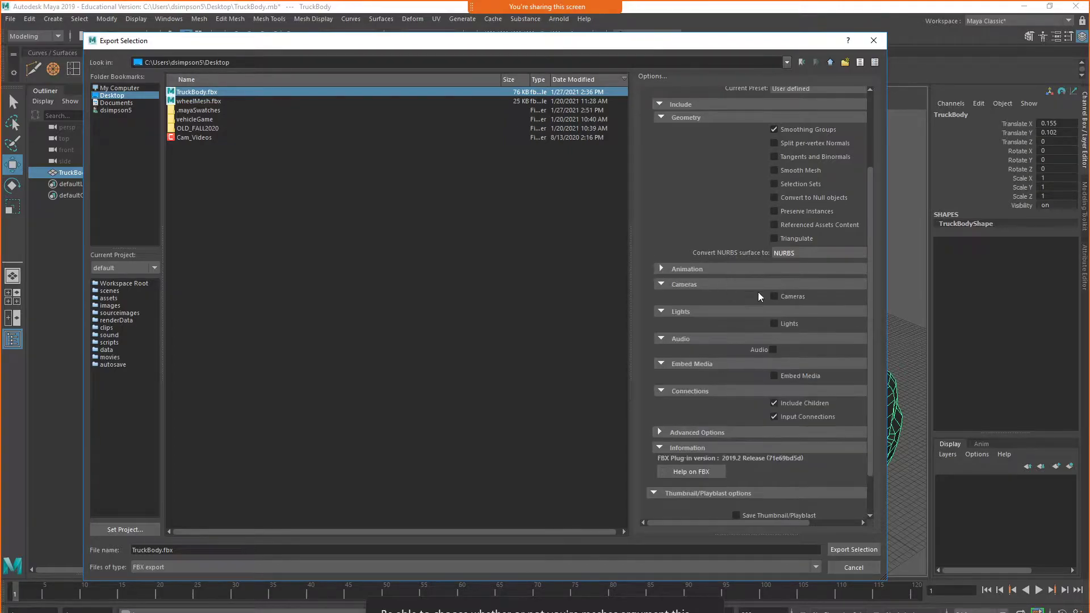
click(659, 282)
click(663, 296)
scroll(812, 360, up, 3)
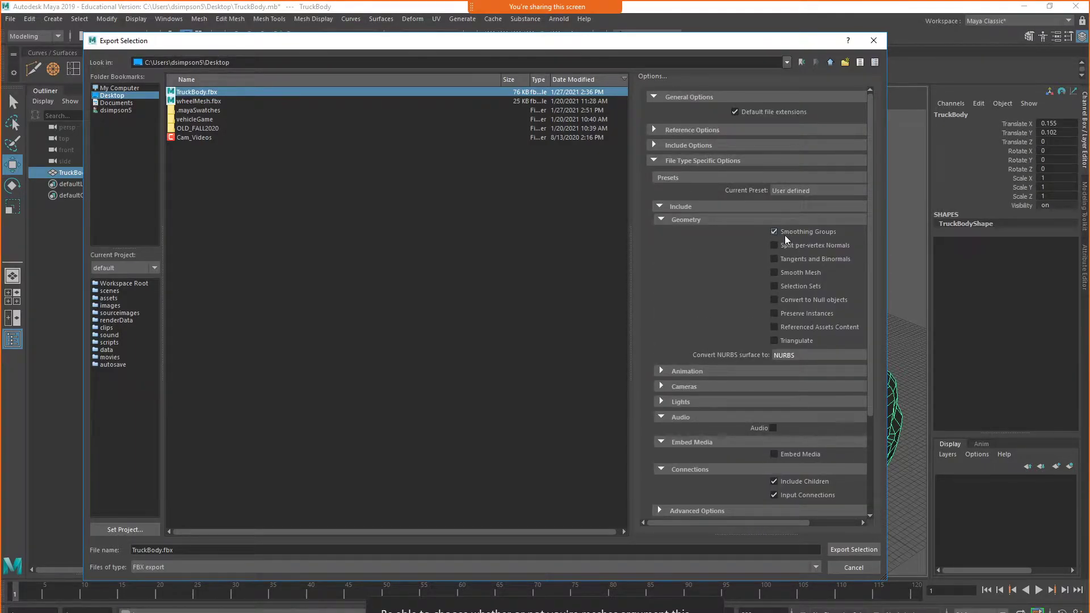
Export the selected truck body as TruckBody.fbx, replacing the existing file
click(198, 550)
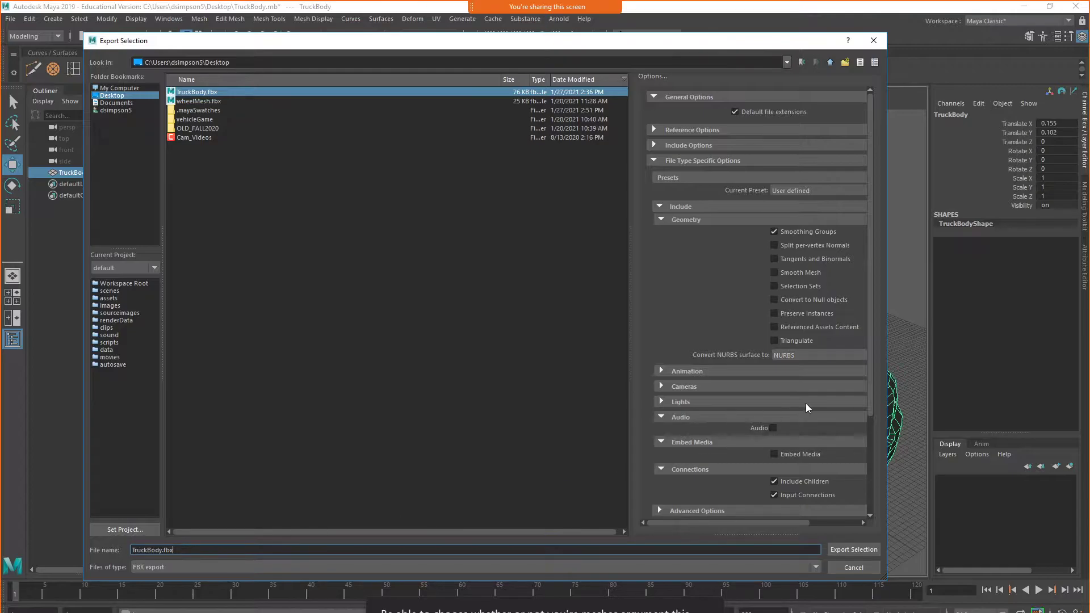
scroll(806, 403, down, 3)
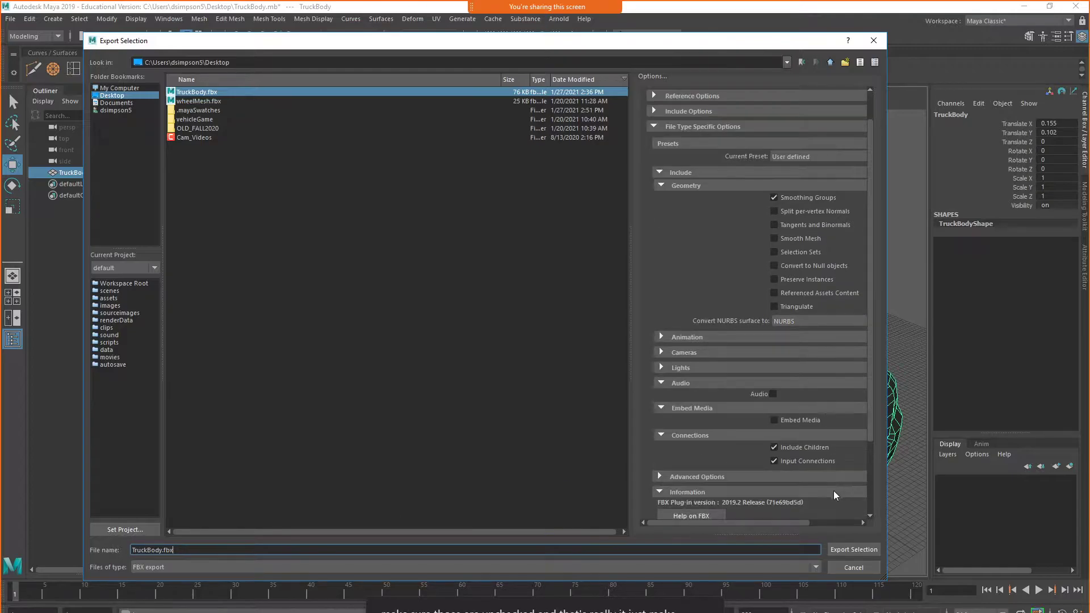
click(854, 550)
click(460, 327)
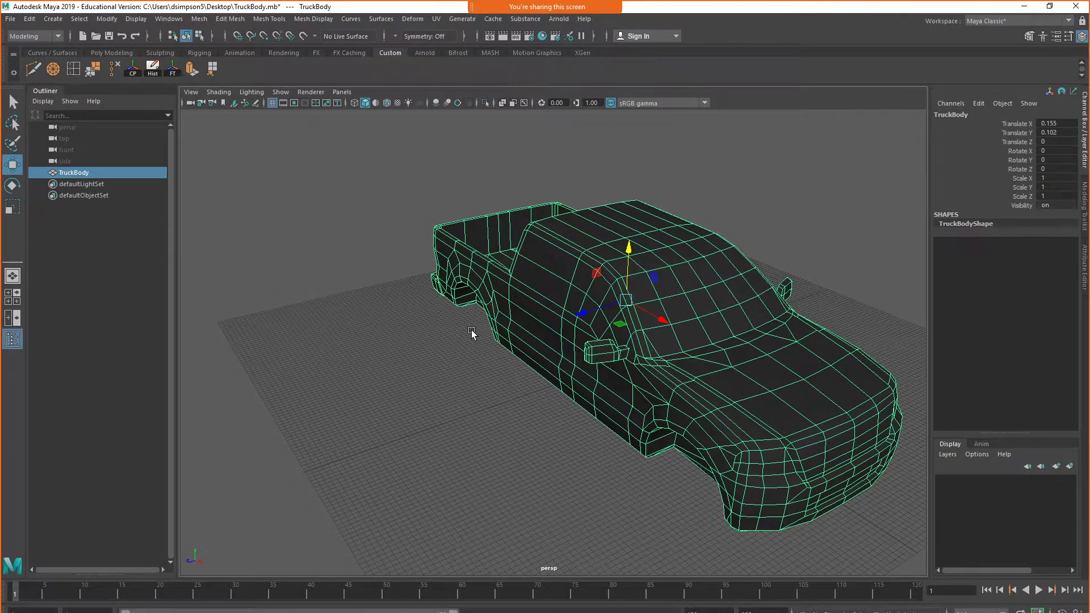
Select the whole truck body and apply Harden Edge to all of its edges
click(853, 173)
alt+drag(804, 393, 833, 418)
alt+middle_drag(832, 417, 596, 368)
scroll(594, 297, up, 4)
alt+drag(597, 368, 548, 319)
alt+middle_drag(548, 319, 558, 403)
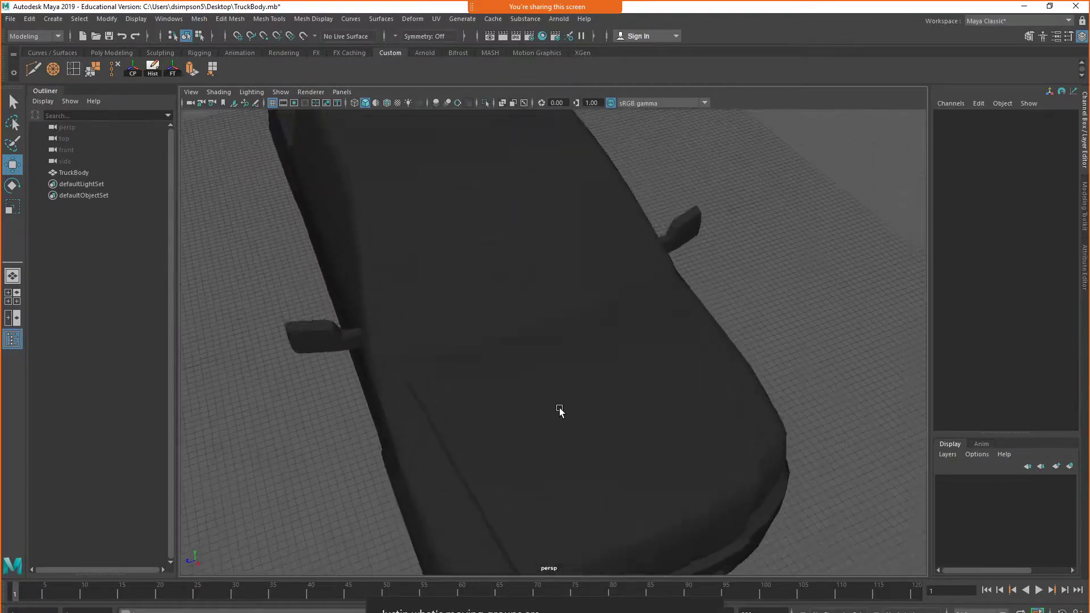
alt+drag(559, 404, 518, 318)
click(518, 319)
click(307, 20)
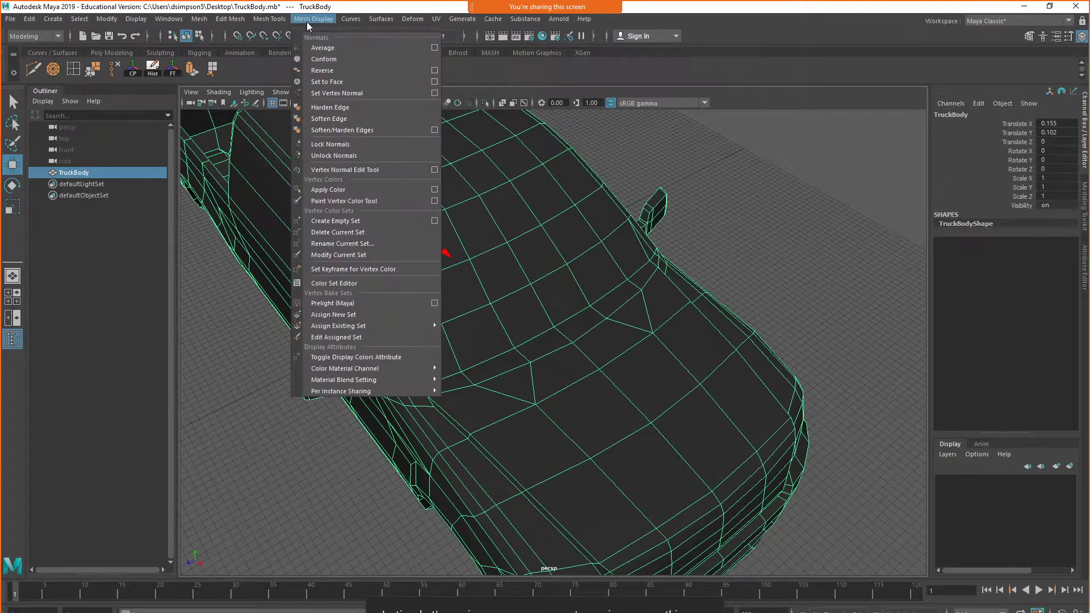
click(355, 107)
click(697, 162)
Examine the shading across the truck's hood, cab side and the wheel well inside the bed
scroll(727, 343, down, 4)
alt+drag(727, 343, 622, 292)
scroll(605, 454, up, 4)
alt+drag(603, 453, 583, 430)
alt+drag(517, 219, 591, 341)
scroll(569, 339, up, 5)
click(570, 336)
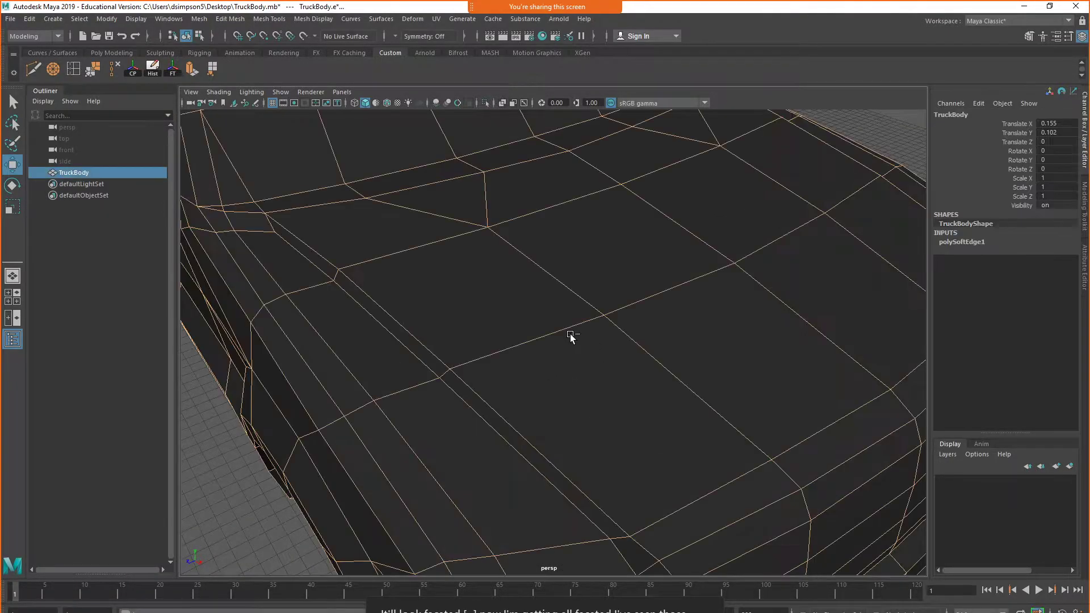
key(f)
click(686, 235)
click(654, 314)
alt+drag(451, 290, 561, 265)
scroll(562, 264, down, 3)
click(602, 202)
alt+middle_drag(364, 395, 649, 395)
click(308, 19)
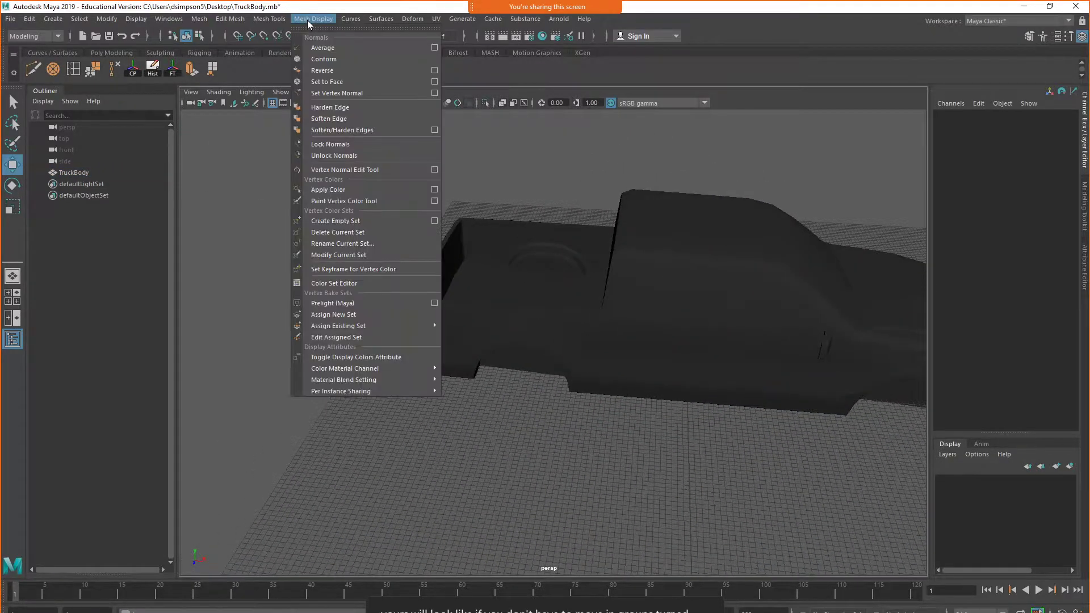
click(378, 129)
scroll(441, 285, up, 5)
alt+drag(440, 285, 540, 390)
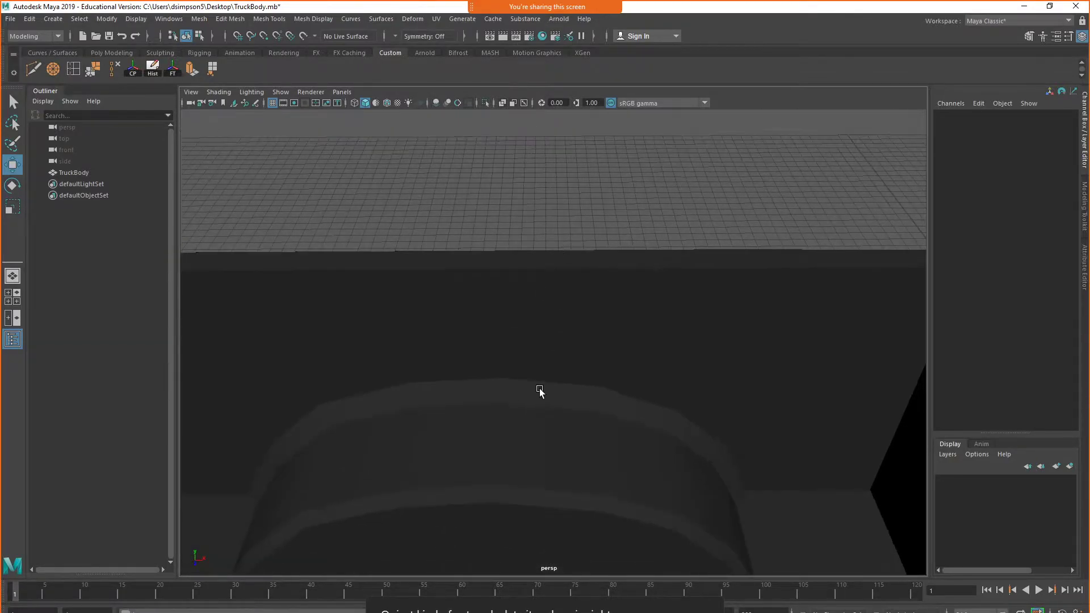
Lighten the TruckBody_MAT material's color to a grey of about 0.399 in the Hypershade
click(540, 389)
click(543, 37)
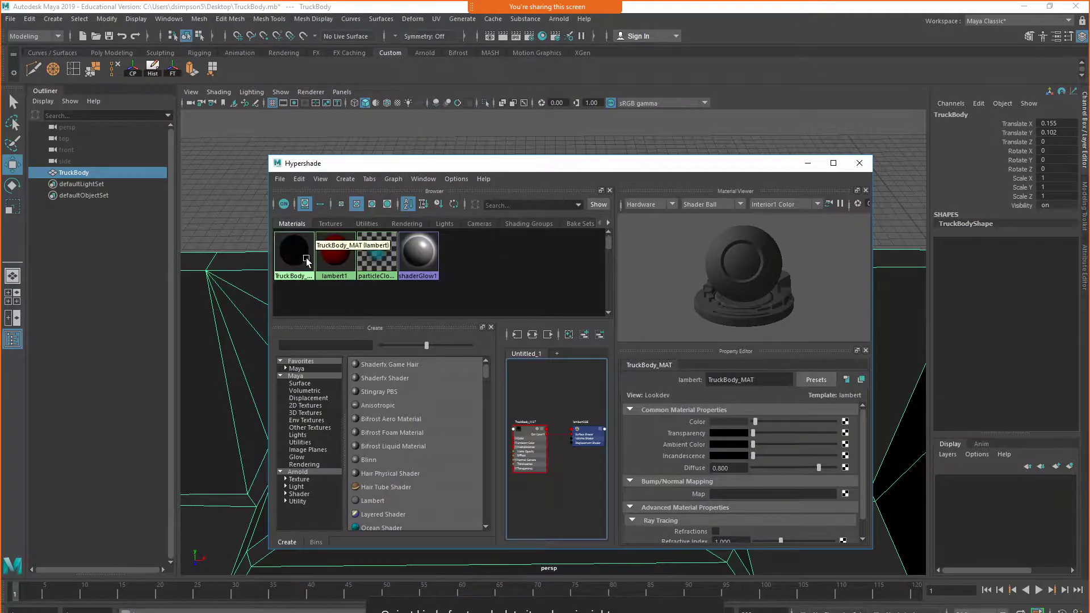
click(306, 258)
drag(761, 421, 785, 421)
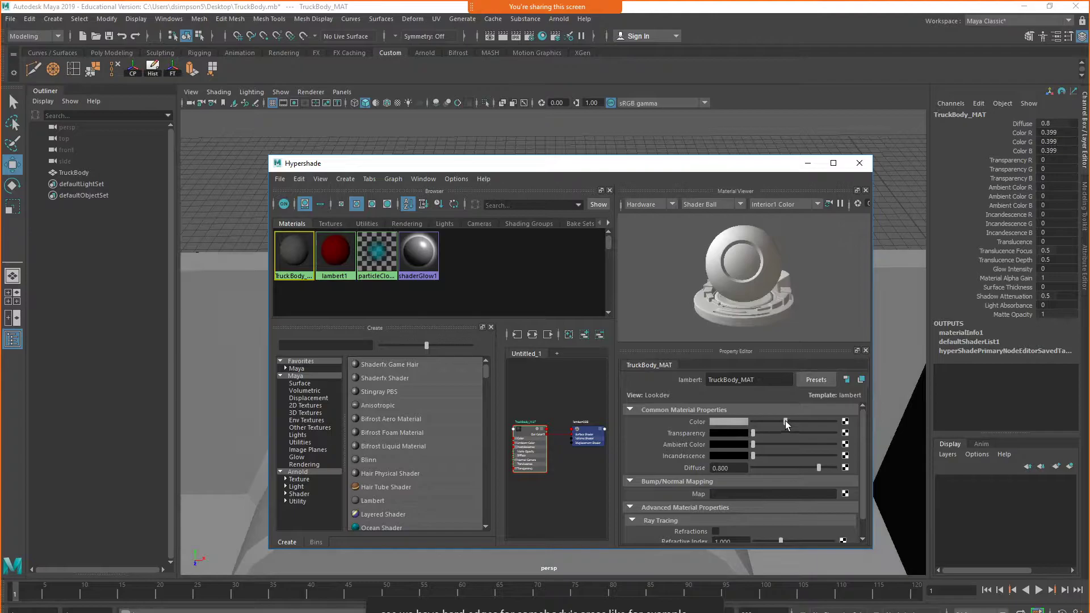
click(860, 163)
Soften two adjoining inner edges along the top rail of the truck bed, above the wheel well
alt+drag(590, 339, 636, 251)
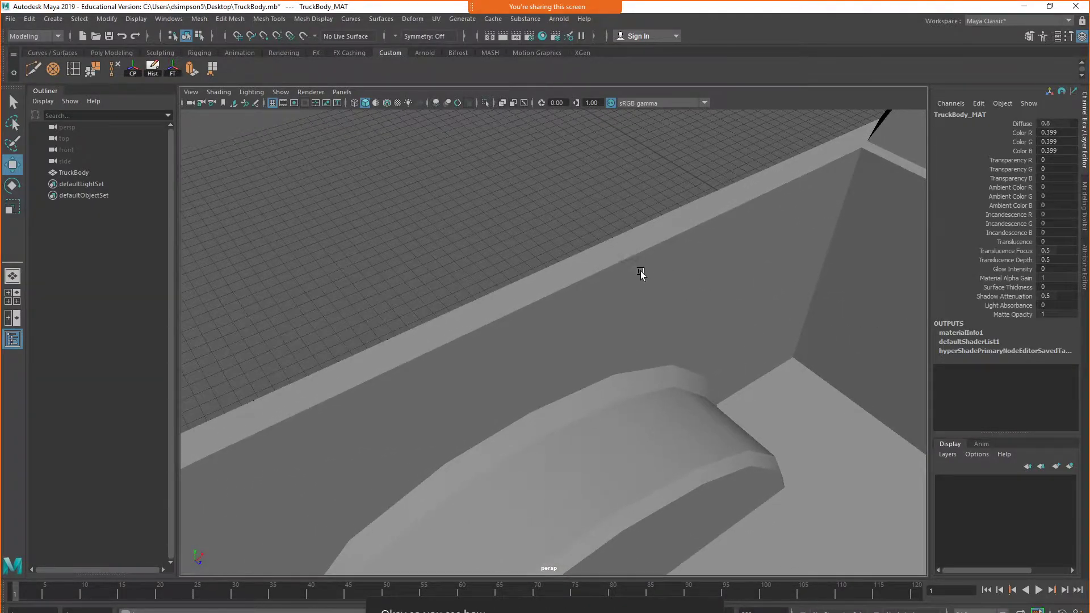
click(655, 238)
right_drag(653, 235, 598, 260)
click(596, 288)
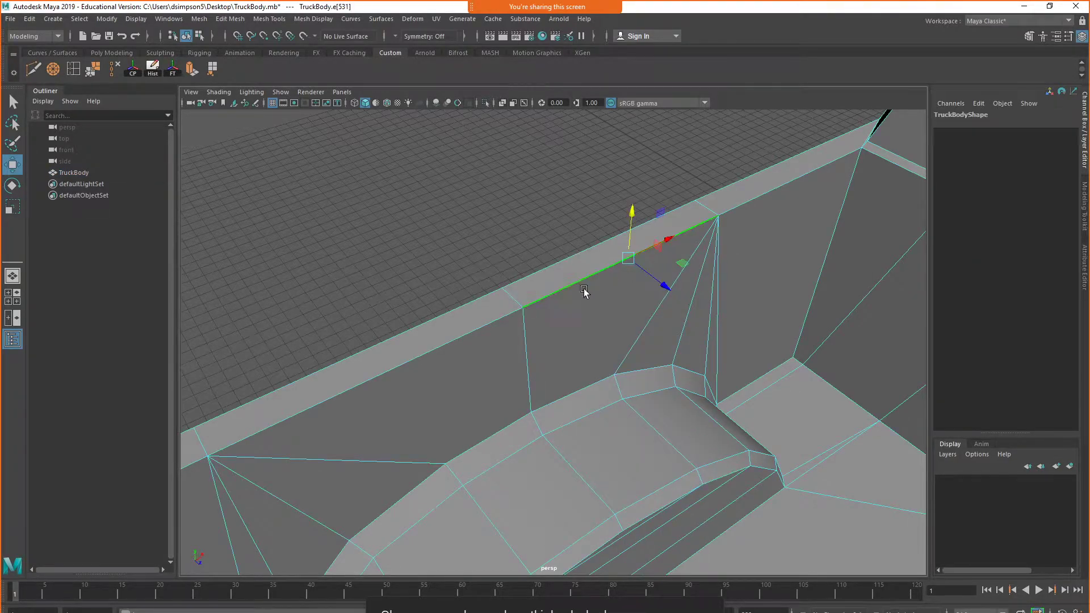
shift+click(511, 315)
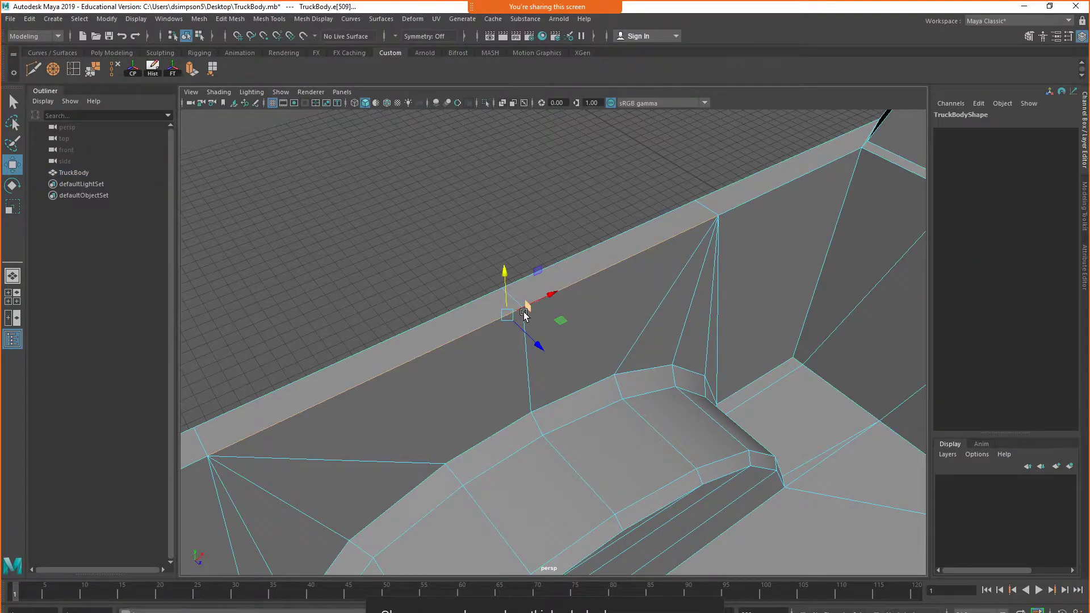
click(301, 20)
click(321, 108)
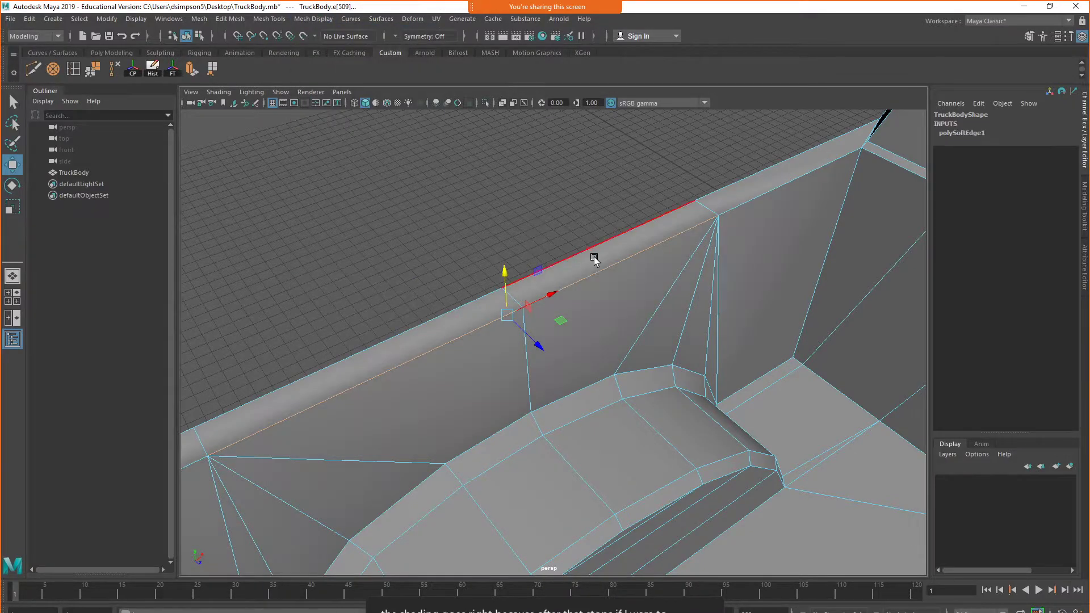
Examine the shading along the truck bed's side rail, both close up and from behind the truck
right_drag(594, 257, 627, 250)
click(587, 190)
scroll(670, 298, down, 2)
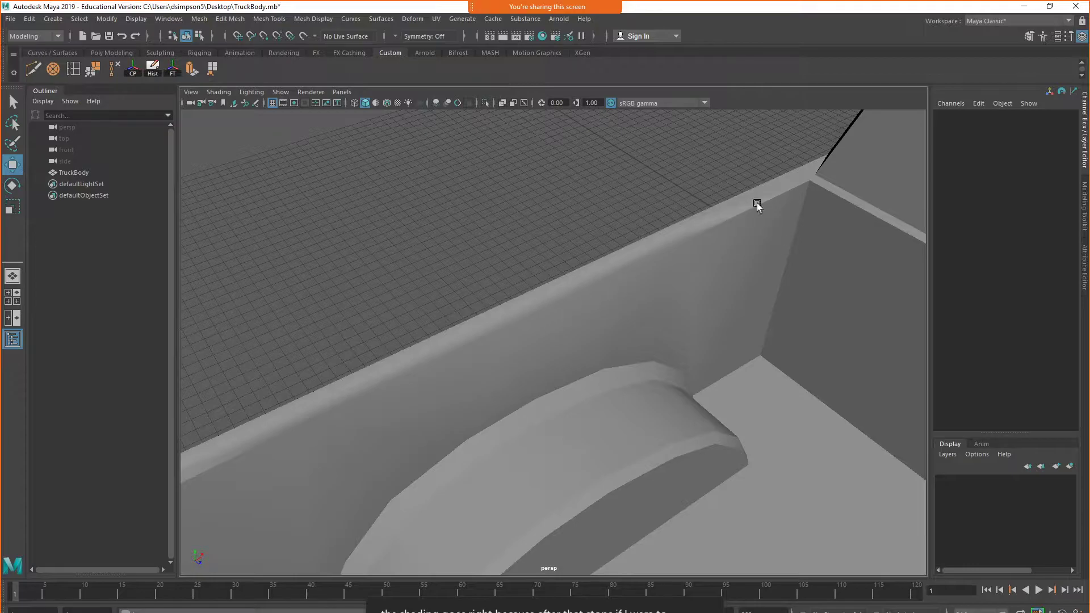
scroll(741, 214, down, 6)
scroll(686, 379, up, 3)
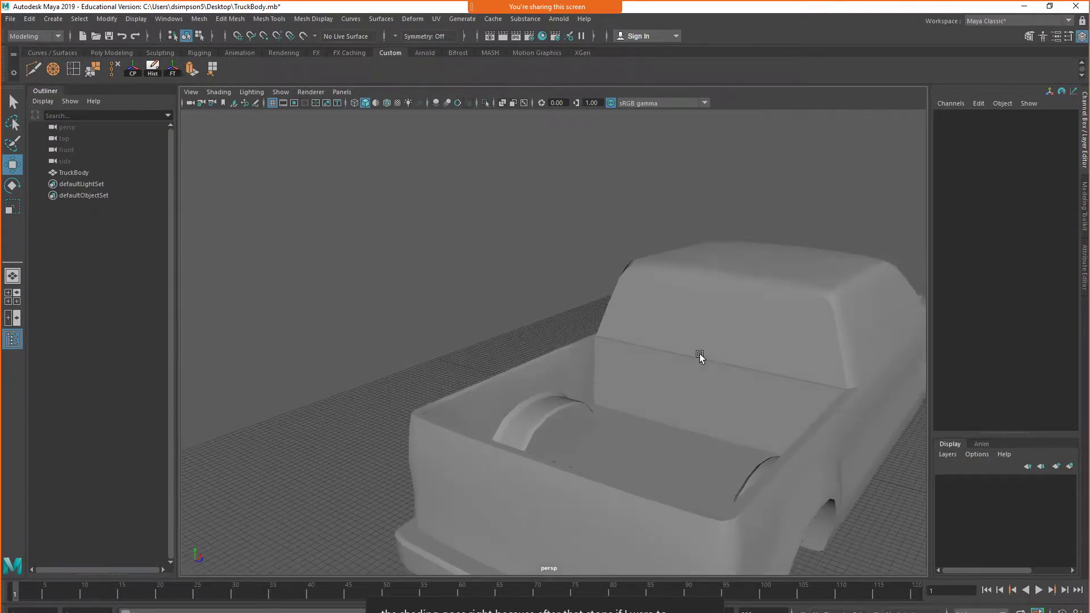
scroll(658, 366, up, 4)
scroll(545, 396, up, 4)
scroll(625, 445, down, 2)
scroll(594, 385, up, 4)
alt+drag(623, 220, 597, 377)
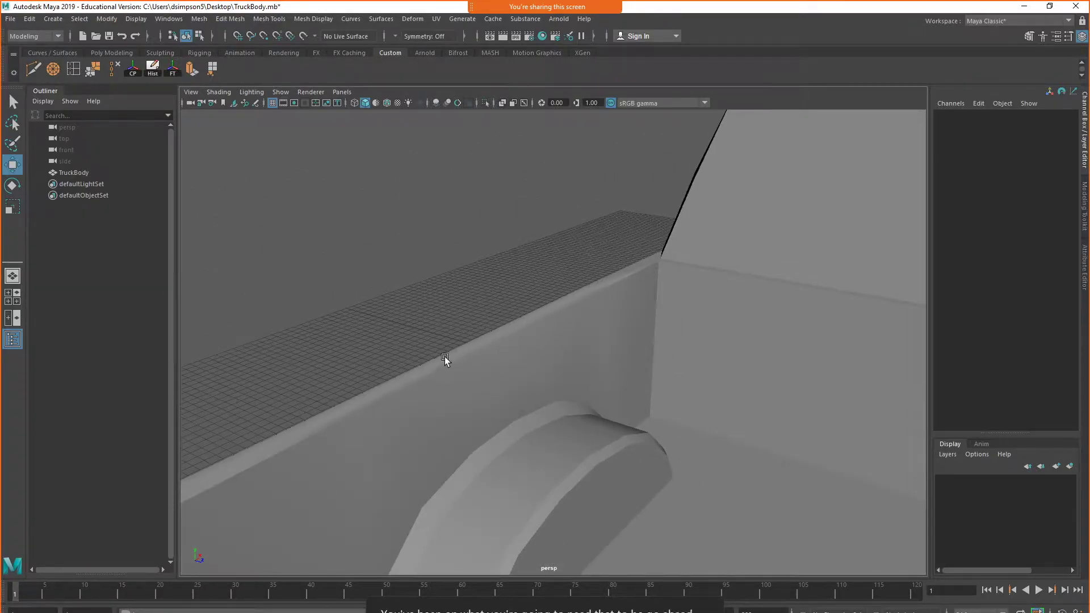
Harden the same two inner edges along the top rail of the truck bed
click(484, 366)
right_drag(482, 358, 481, 321)
click(469, 356)
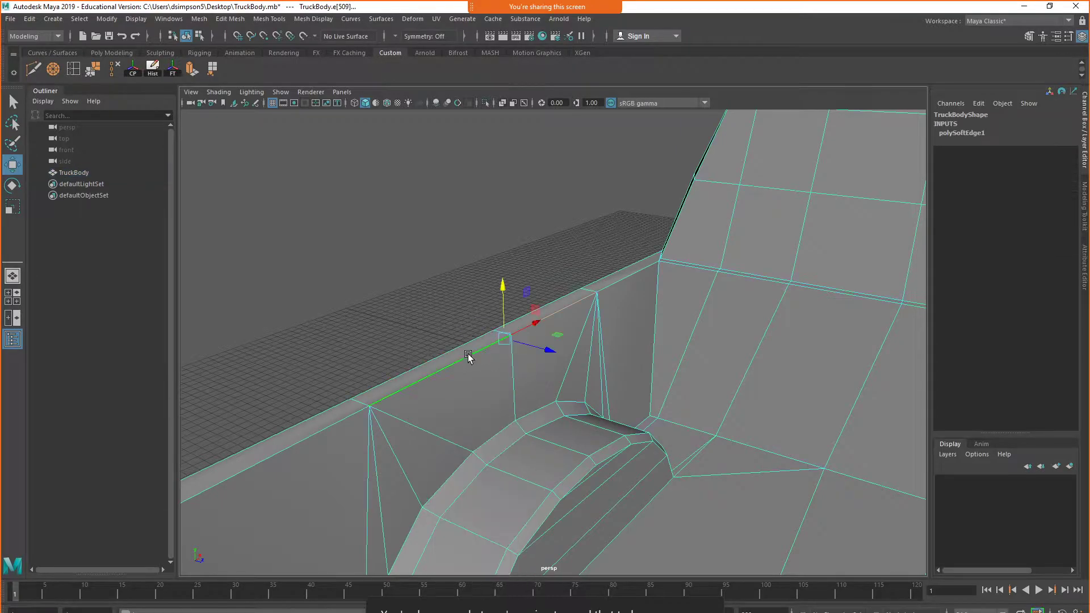
shift+click(543, 322)
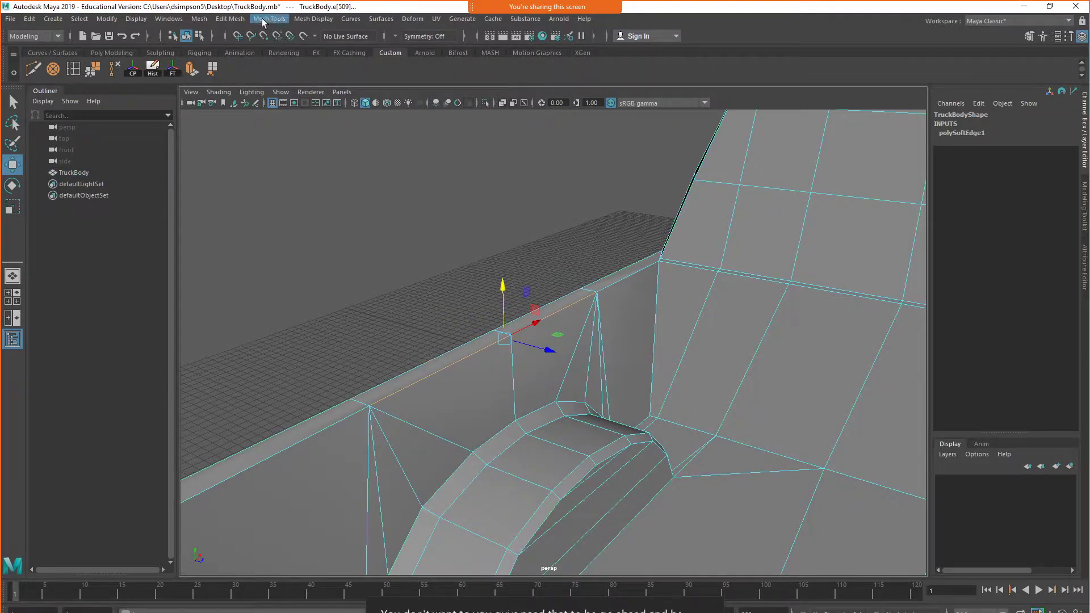
click(313, 19)
click(330, 108)
right_drag(531, 317, 554, 303)
key(f)
scroll(724, 381, down, 8)
click(758, 381)
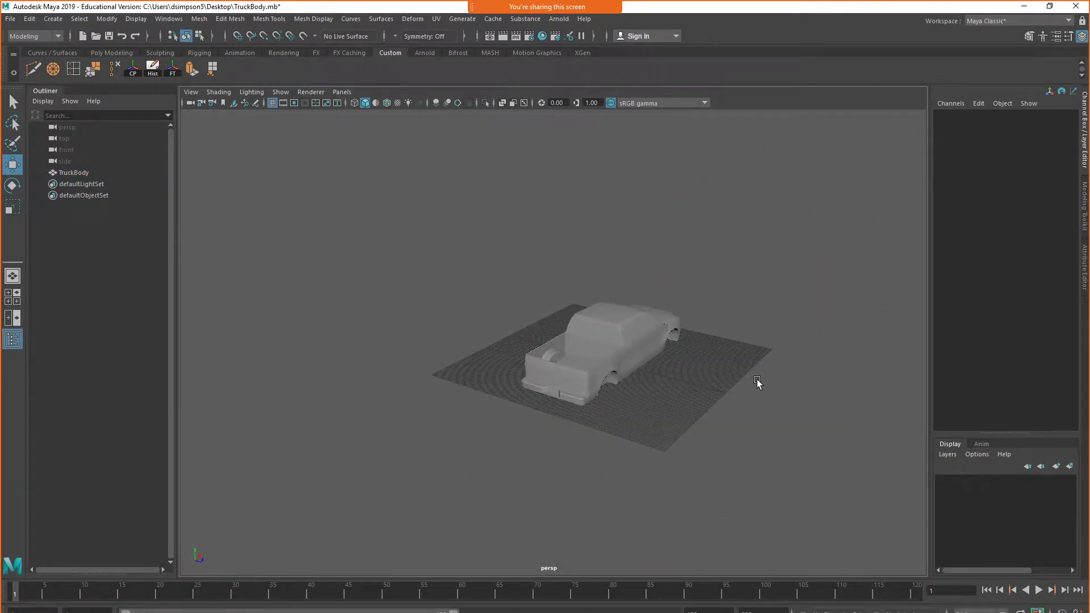
Switch to the vehicleGame project in Unreal Editor and open the Assets folder from the Level01 view
click(1026, 7)
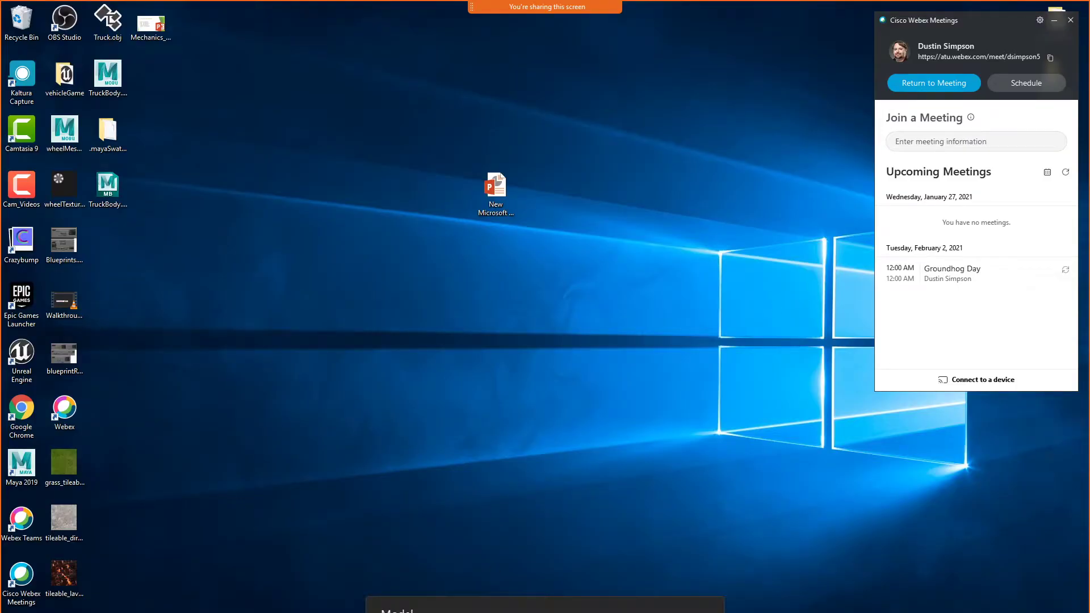
key(alt+Tab)
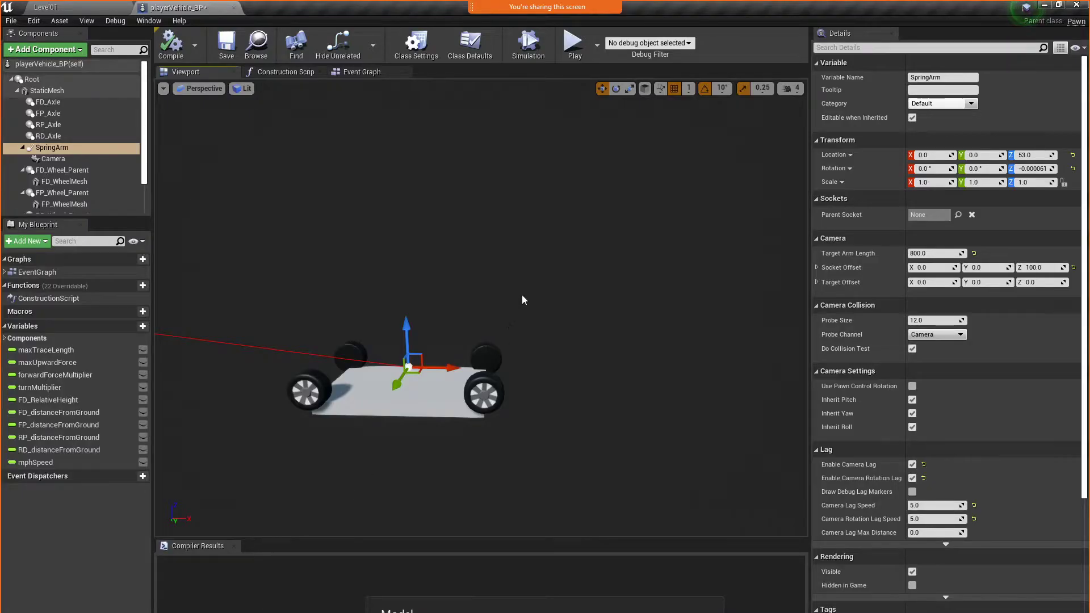
click(94, 6)
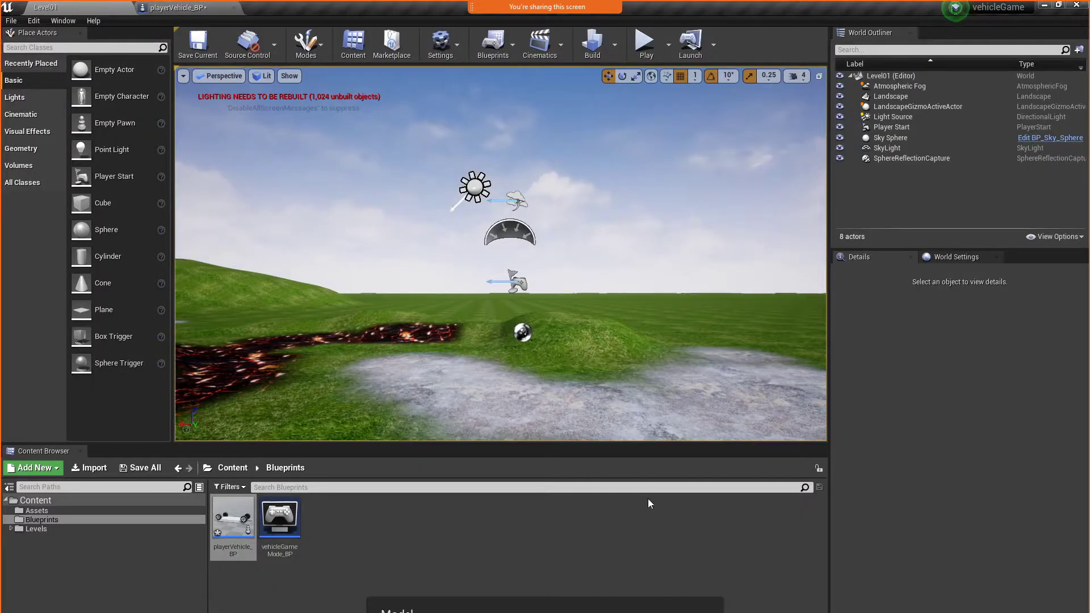
click(53, 509)
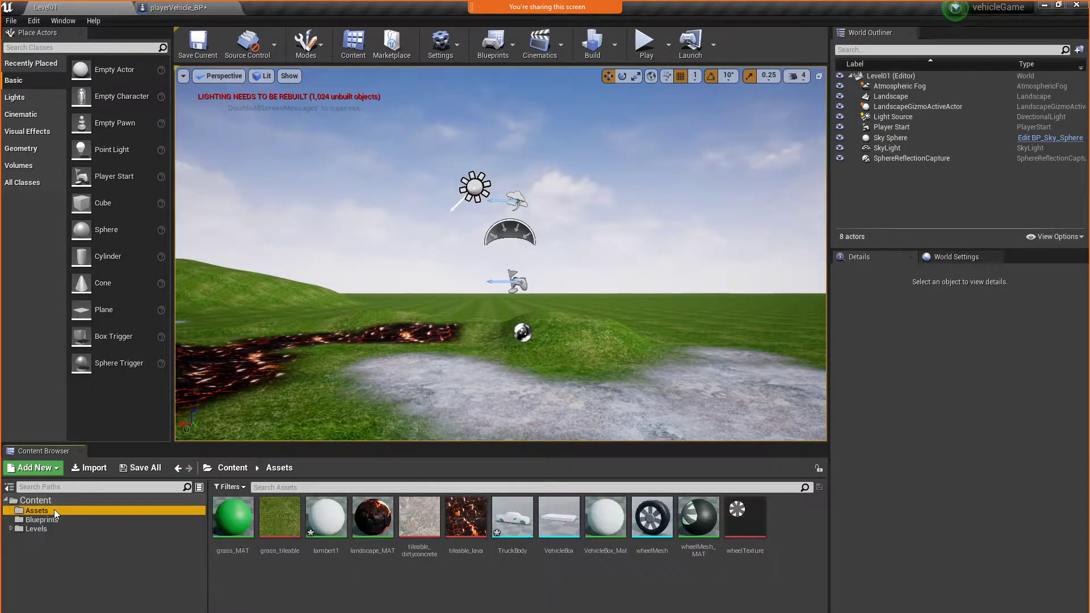
Import TruckBody.fbx from the Desktop, overwriting all existing assets and resetting the conflicting material to the FBX
right_click(526, 588)
click(600, 263)
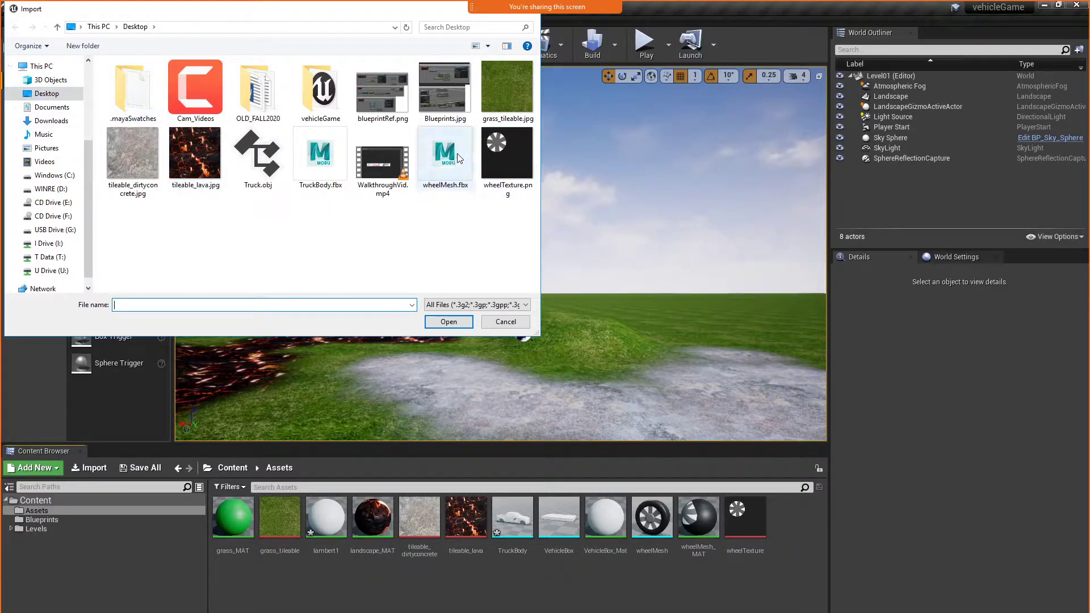
double_click(317, 164)
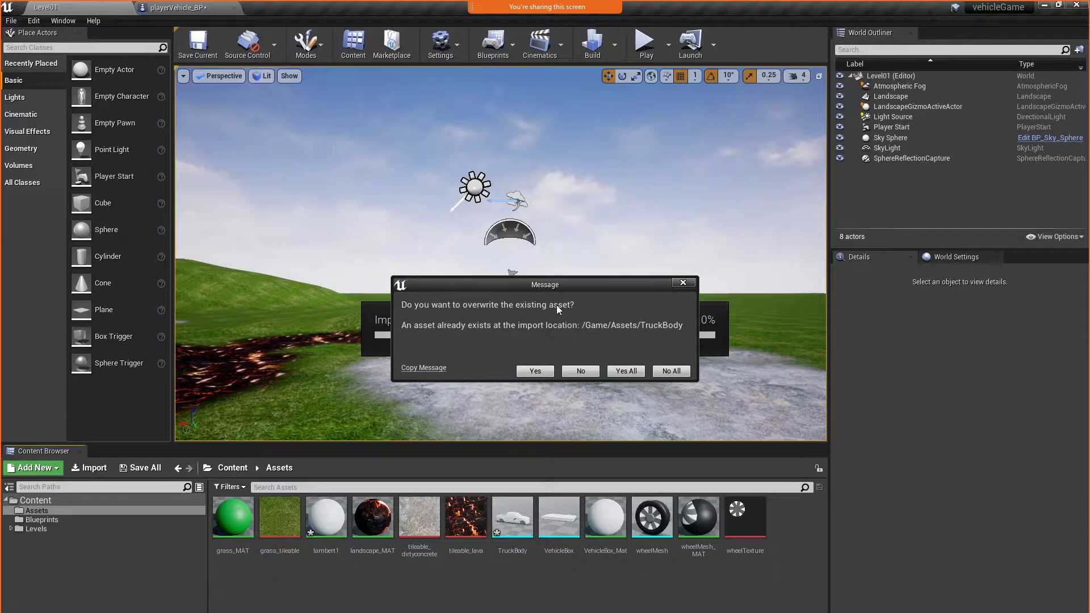
click(626, 372)
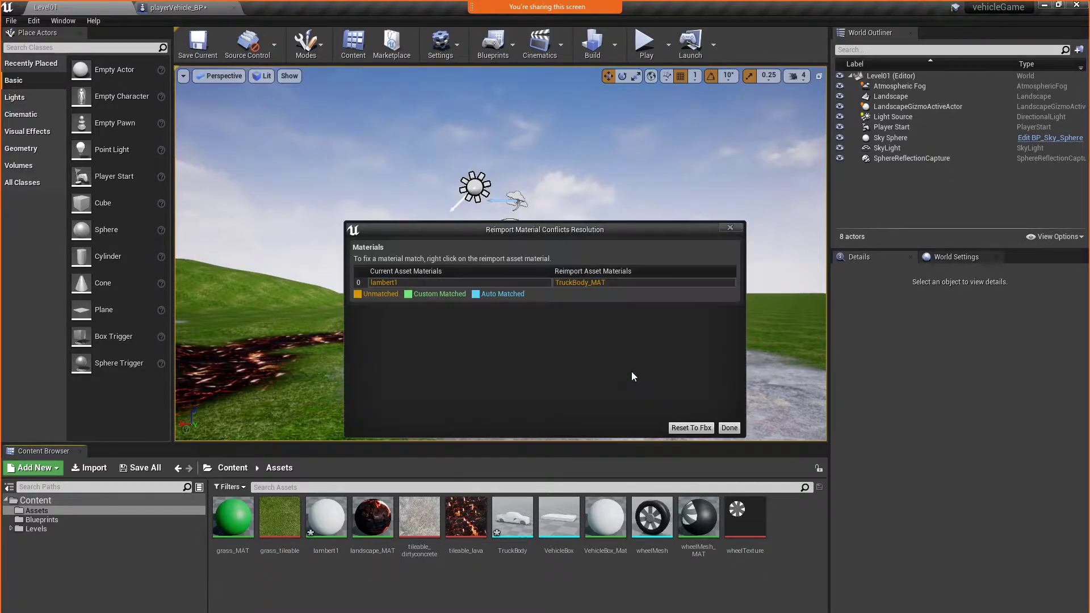
click(691, 428)
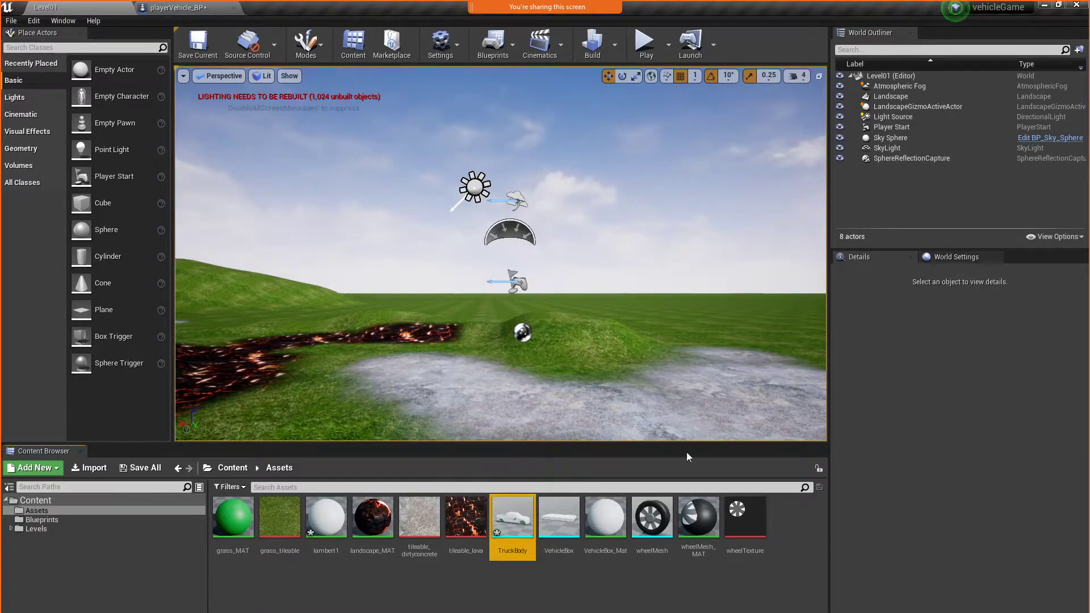
Place the TruckBody mesh in the level for a side view of it, and delete it again
mouse_move(520, 521)
drag(520, 521, 479, 370)
drag(486, 306, 619, 306)
drag(356, 355, 514, 420)
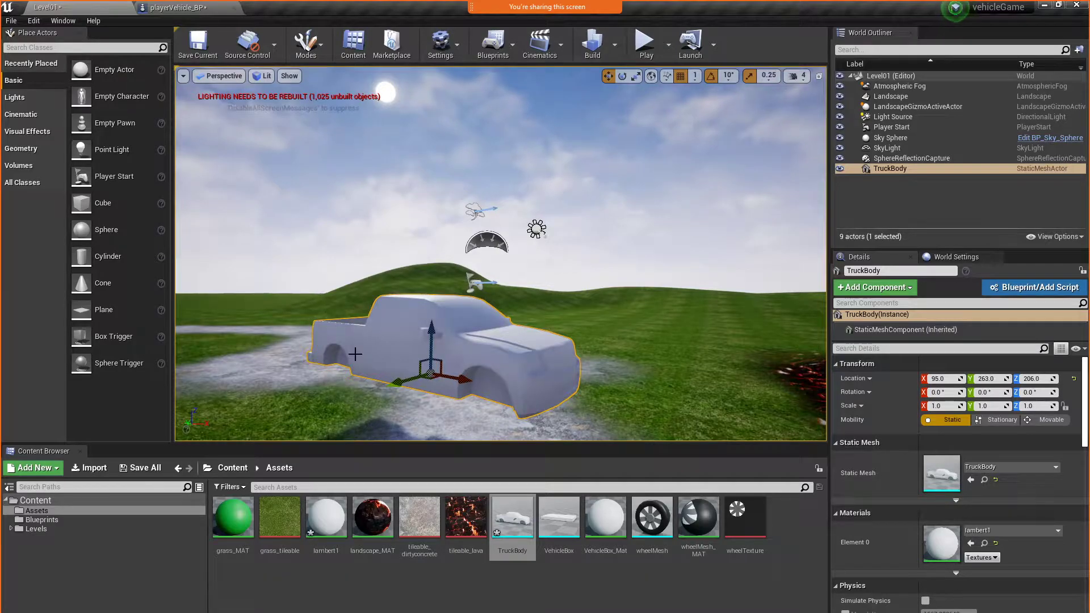
key(Delete)
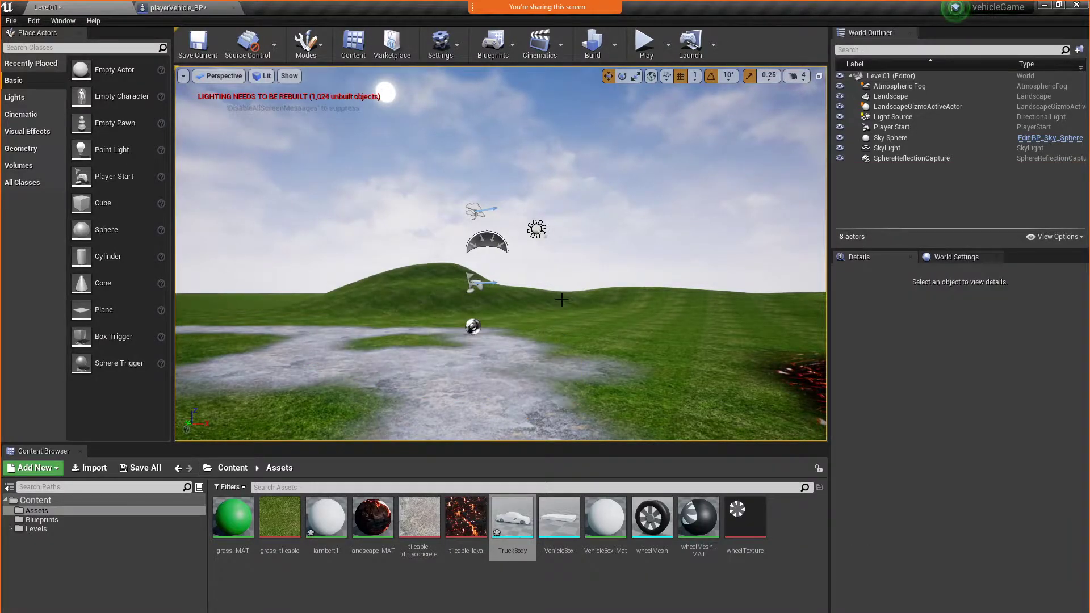
Open the playerVehicle_BP blueprint and select the flat vehicle box mesh in its viewport
click(173, 8)
right_drag(616, 464, 553, 464)
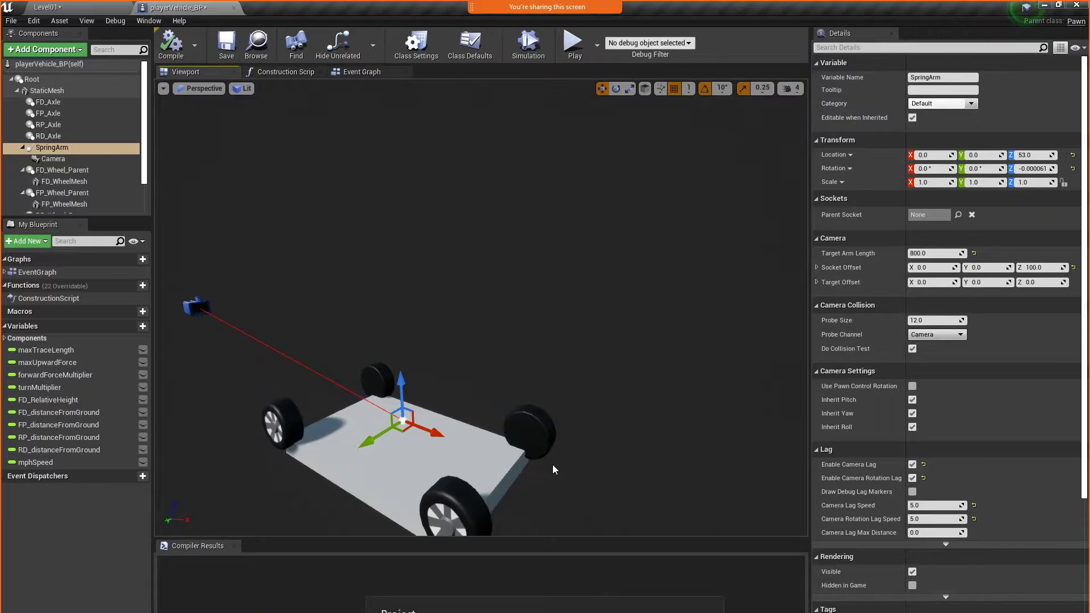
right_drag(553, 465, 553, 465)
right_drag(479, 392, 479, 392)
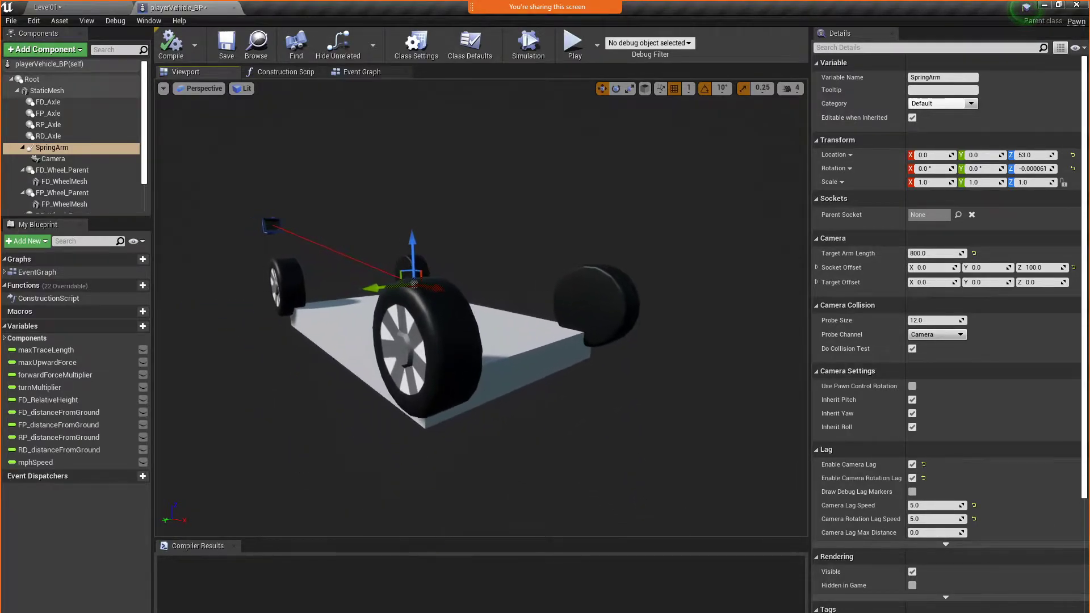
click(339, 339)
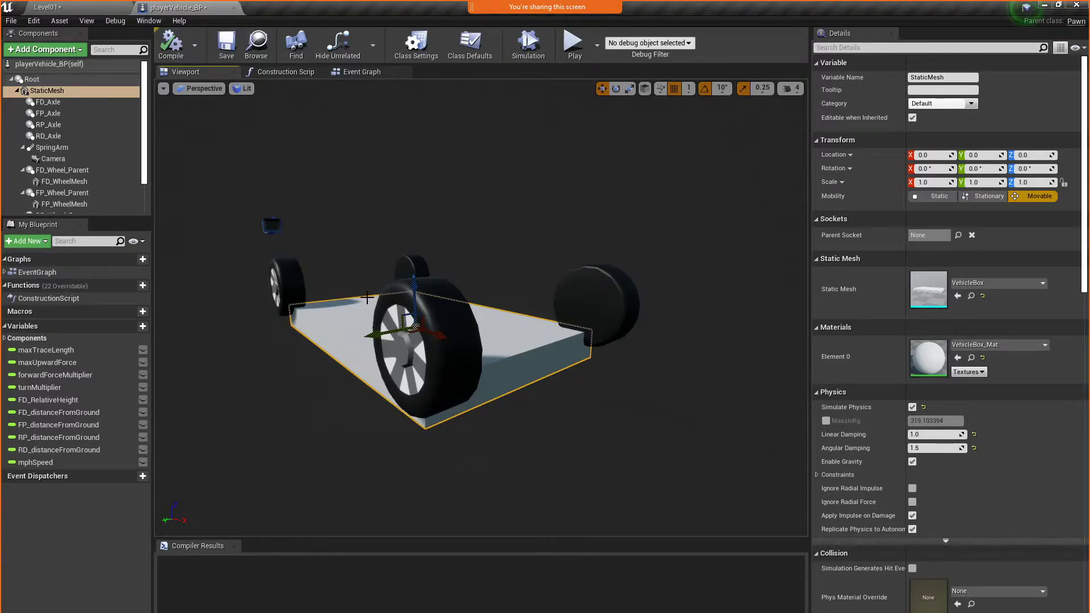
Add a static mesh component using TruckBody under the blueprint's StaticMesh component
click(71, 90)
click(60, 102)
click(63, 90)
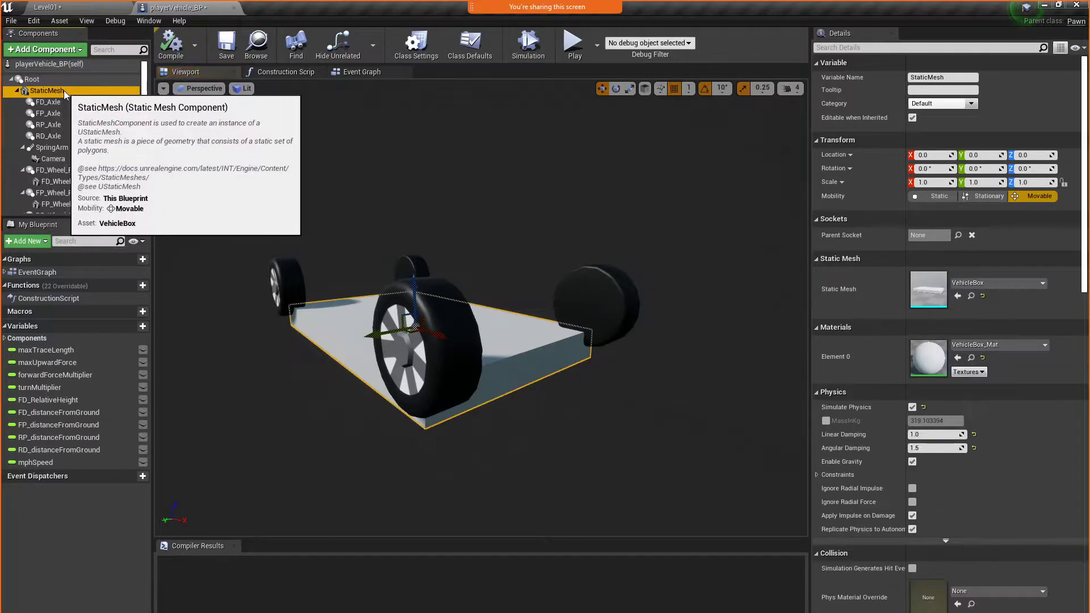
click(47, 49)
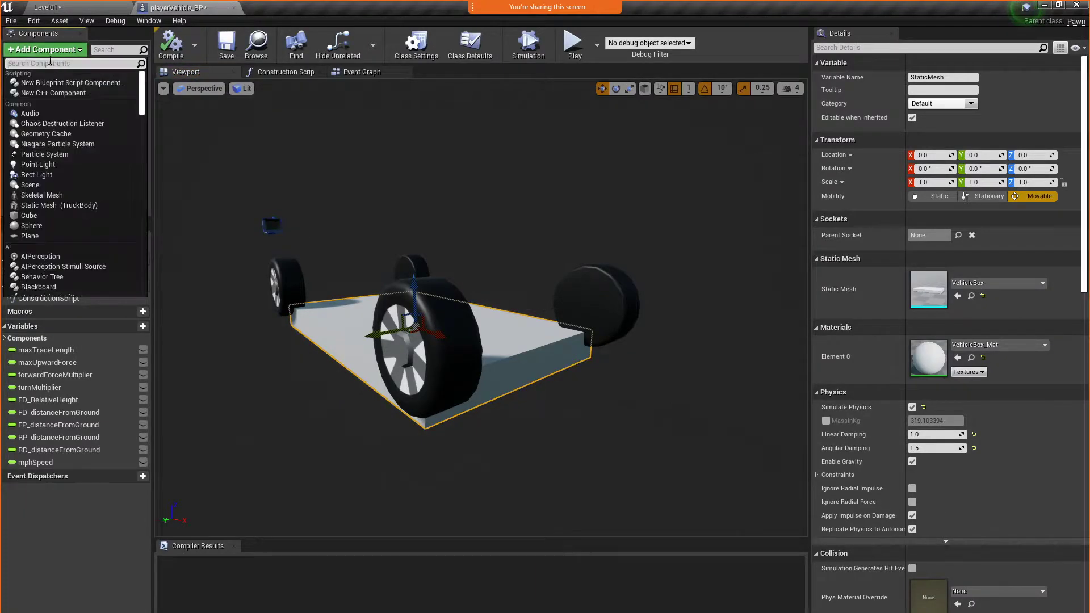
text(static)
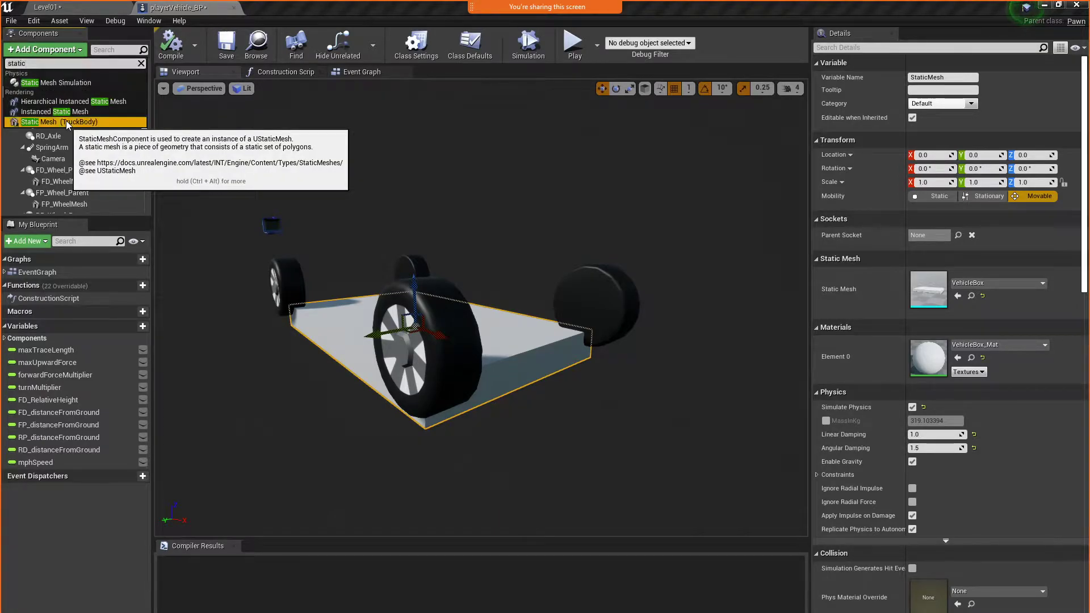
click(66, 122)
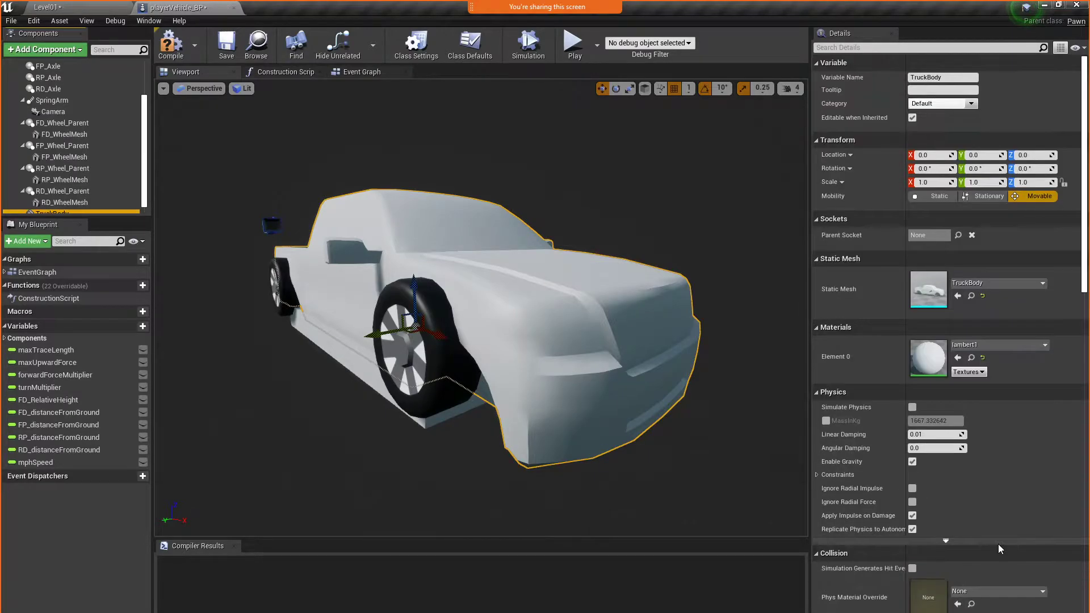
Look through the TruckBody component's physics and collision settings and delete the component from the blueprint
scroll(132, 192, down, 1)
scroll(1027, 419, down, 3)
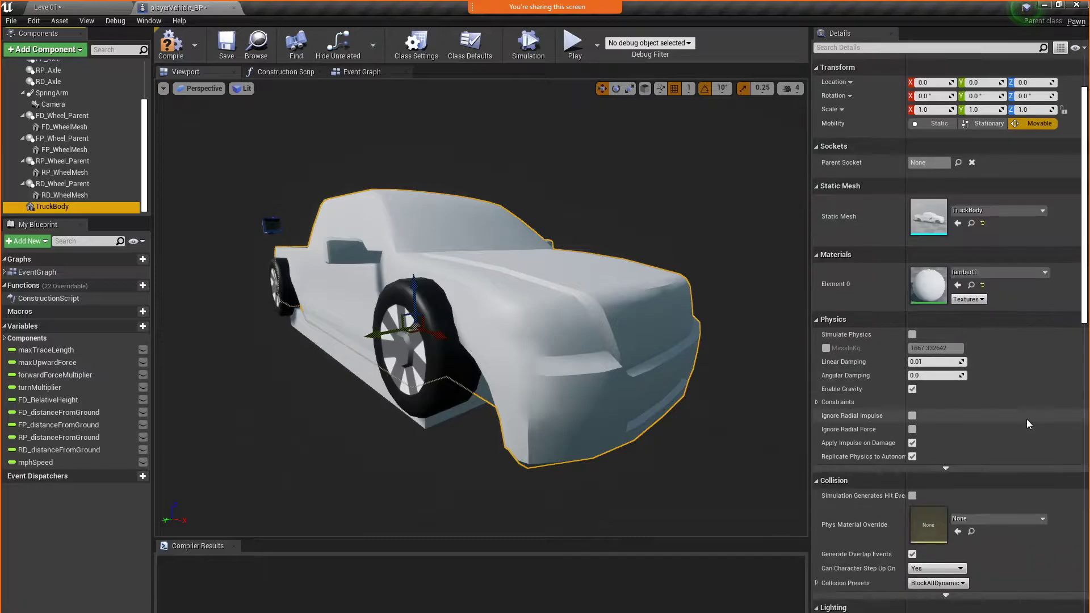
scroll(1026, 419, up, 3)
scroll(1027, 419, down, 10)
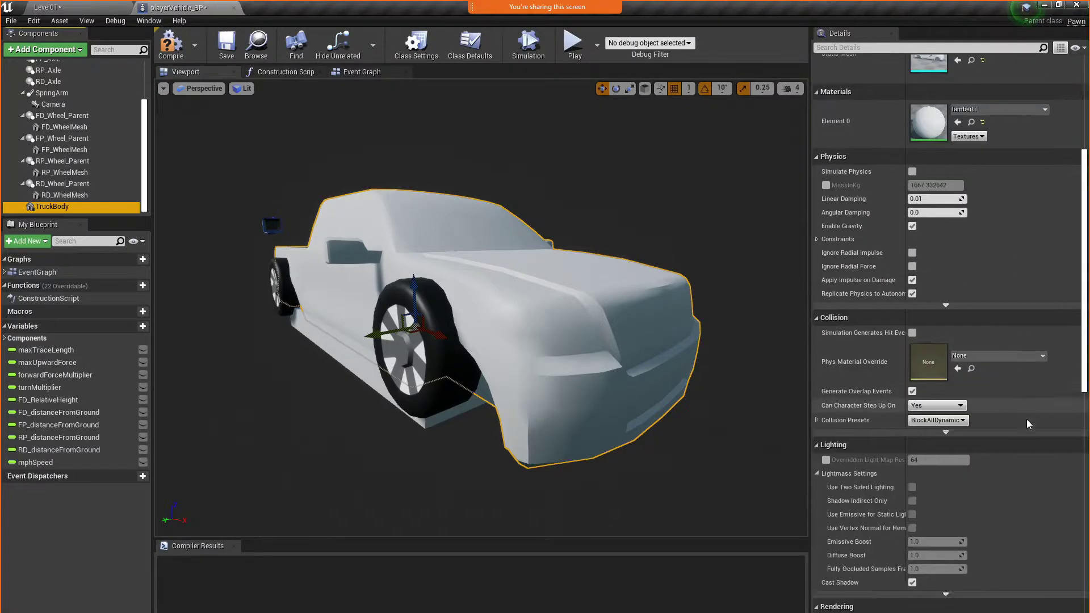
scroll(1027, 419, up, 8)
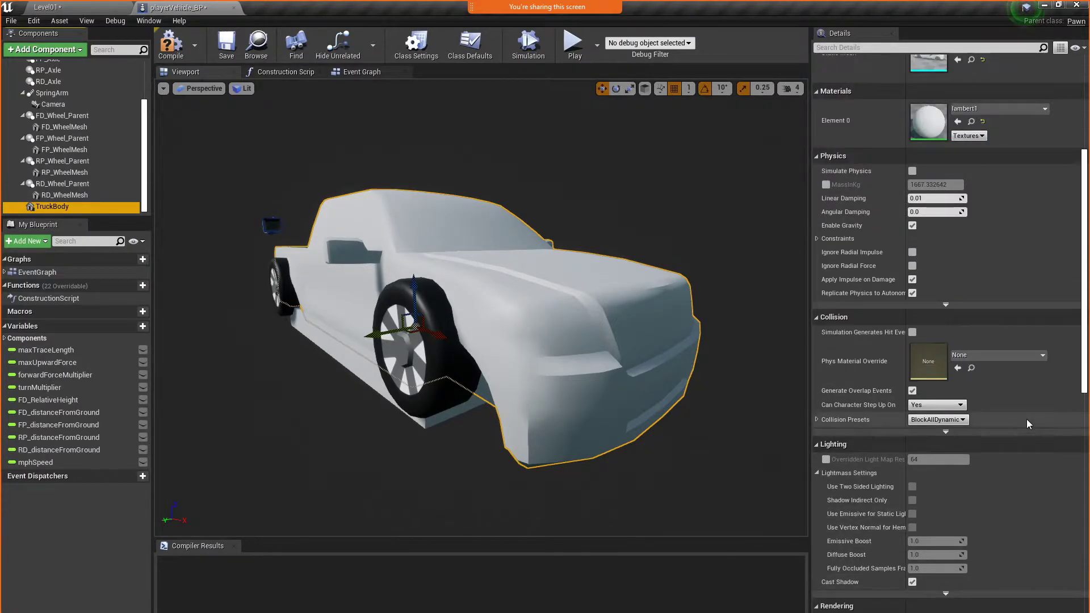
scroll(1027, 419, up, 2)
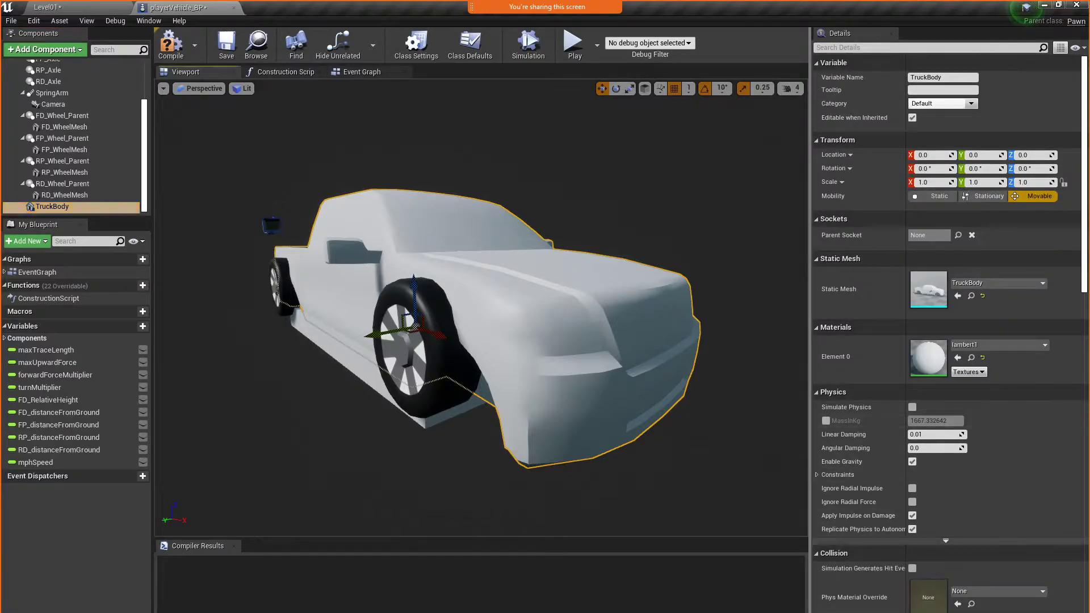
key(Delete)
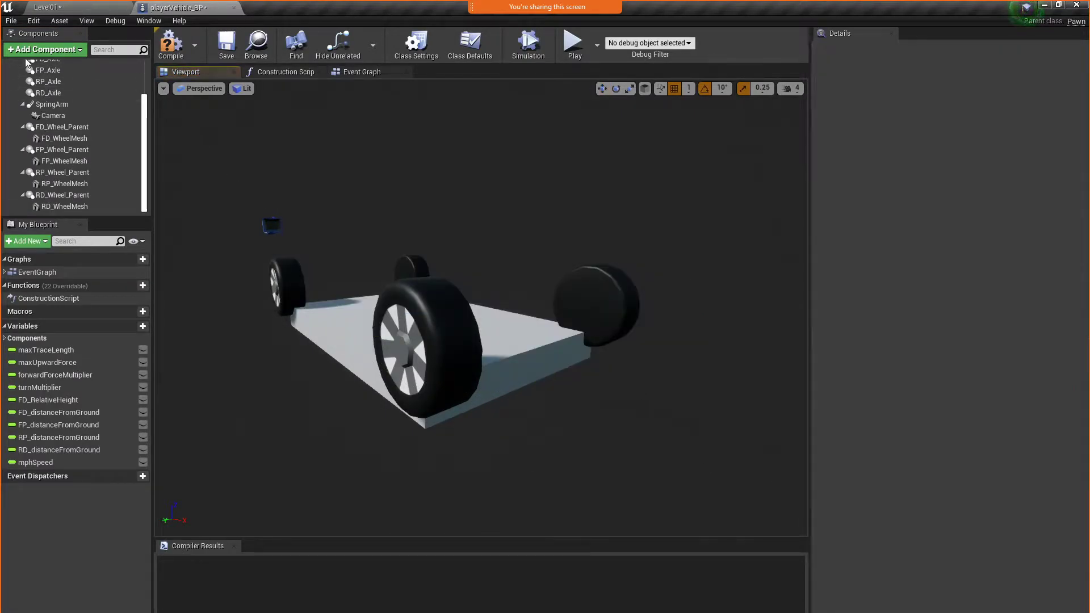
Add a new static mesh component to the blueprint, clear its mesh assignment, and assign the TruckBody mesh to it
click(46, 49)
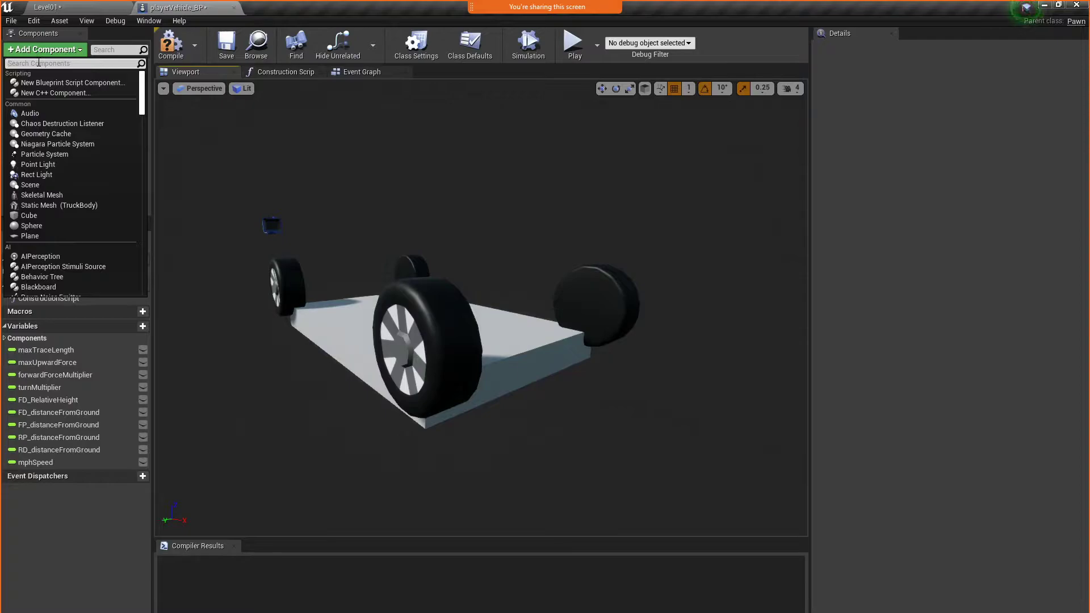
text(stat)
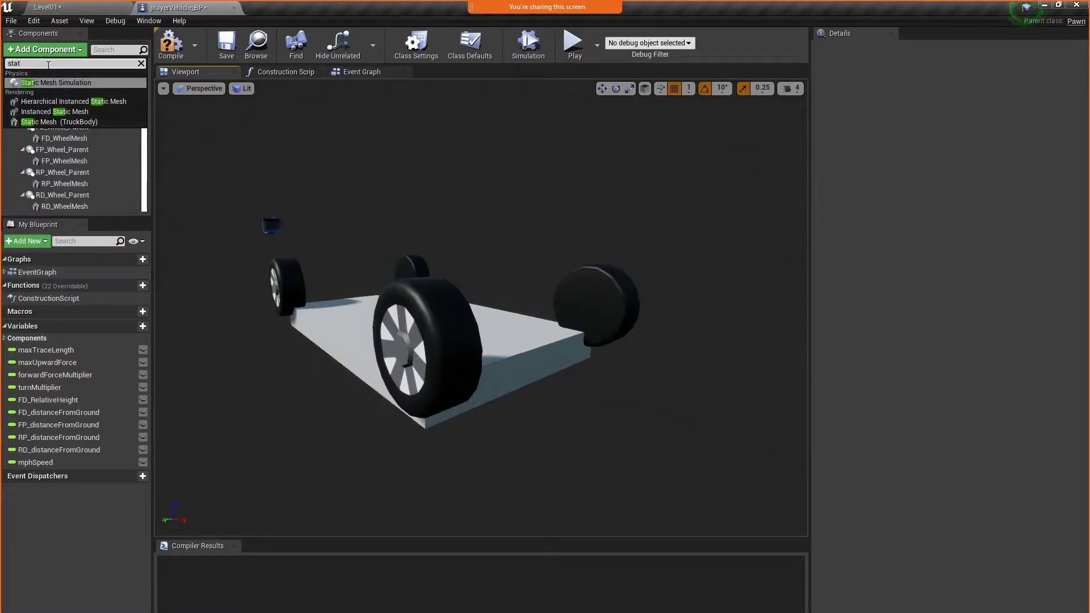
click(30, 122)
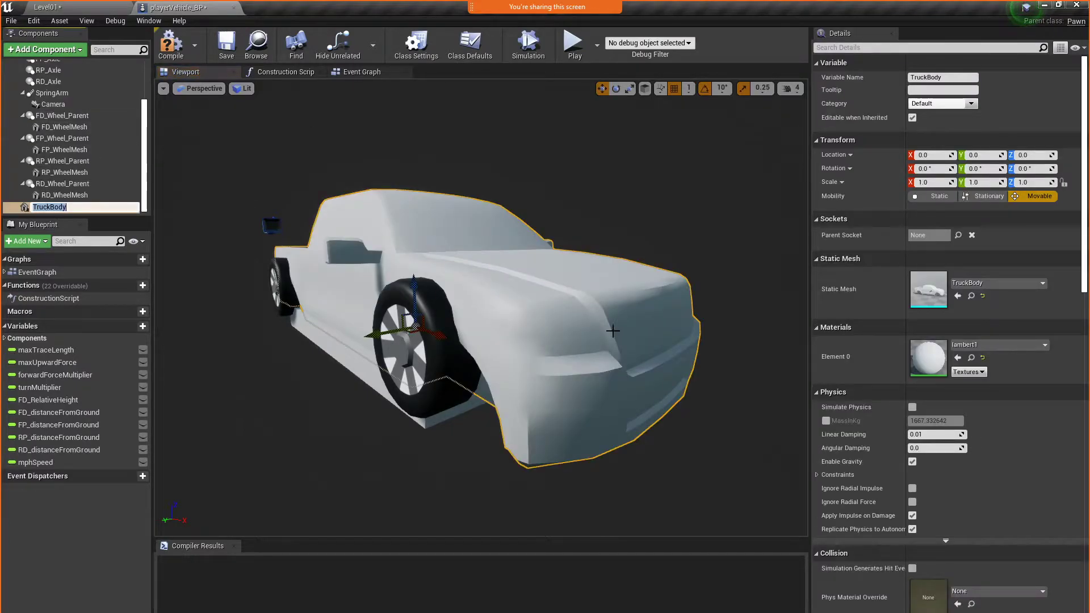
click(980, 282)
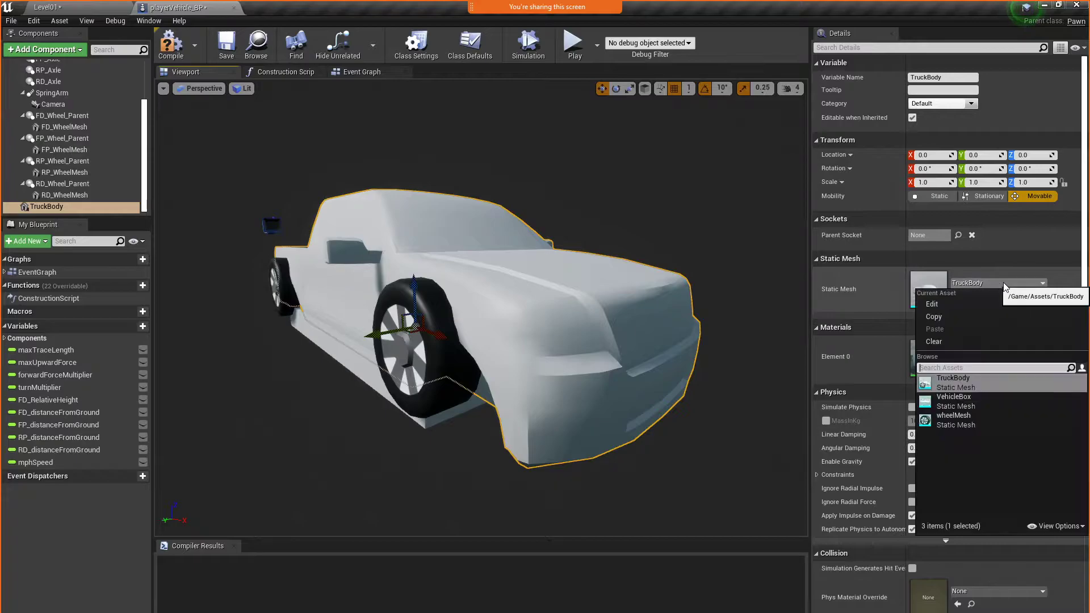
click(946, 342)
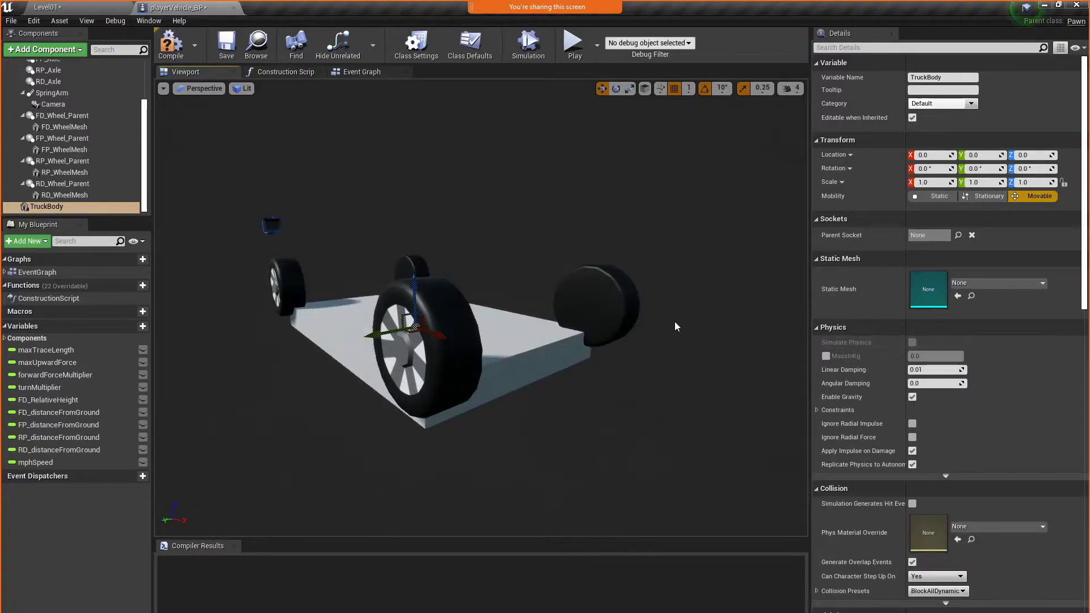
click(993, 283)
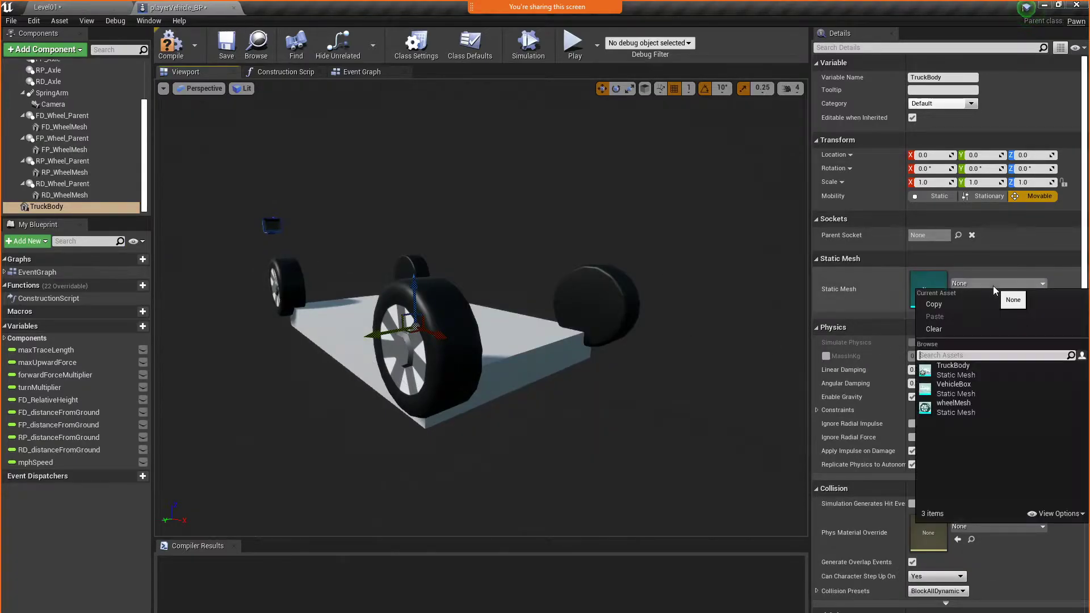
click(1029, 369)
Rename the new truck body component as PrettyMesh
right_drag(351, 450, 448, 450)
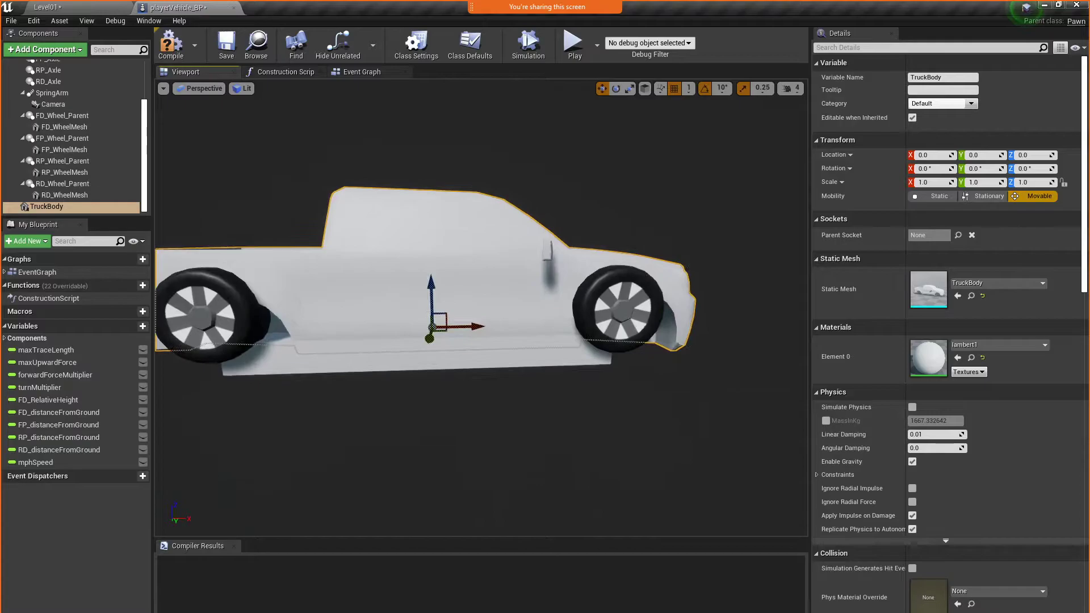
scroll(62, 203, up, 3)
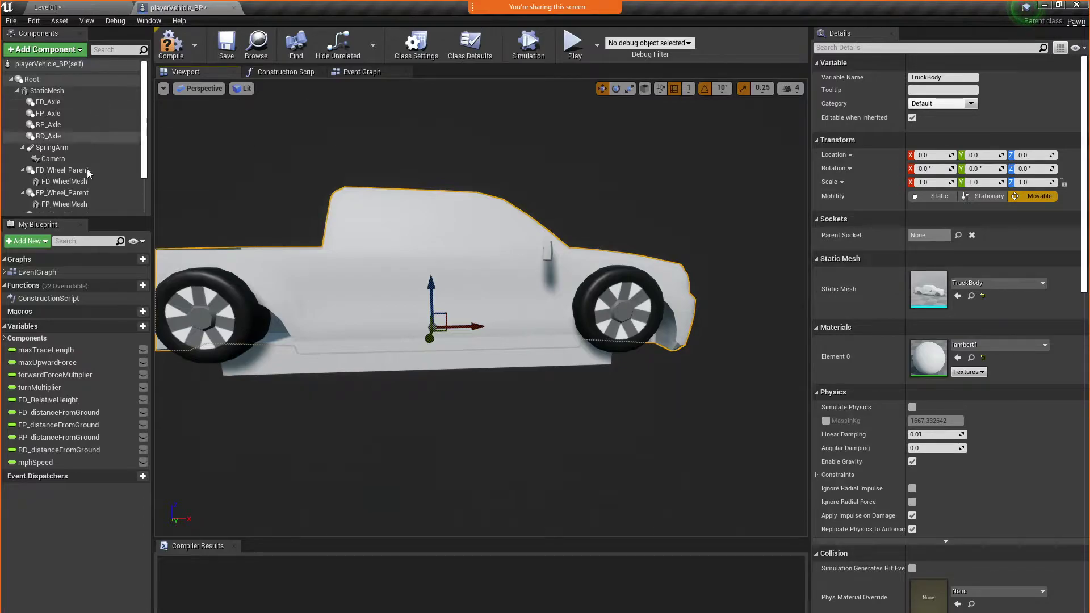
scroll(90, 158, down, 2)
click(47, 207)
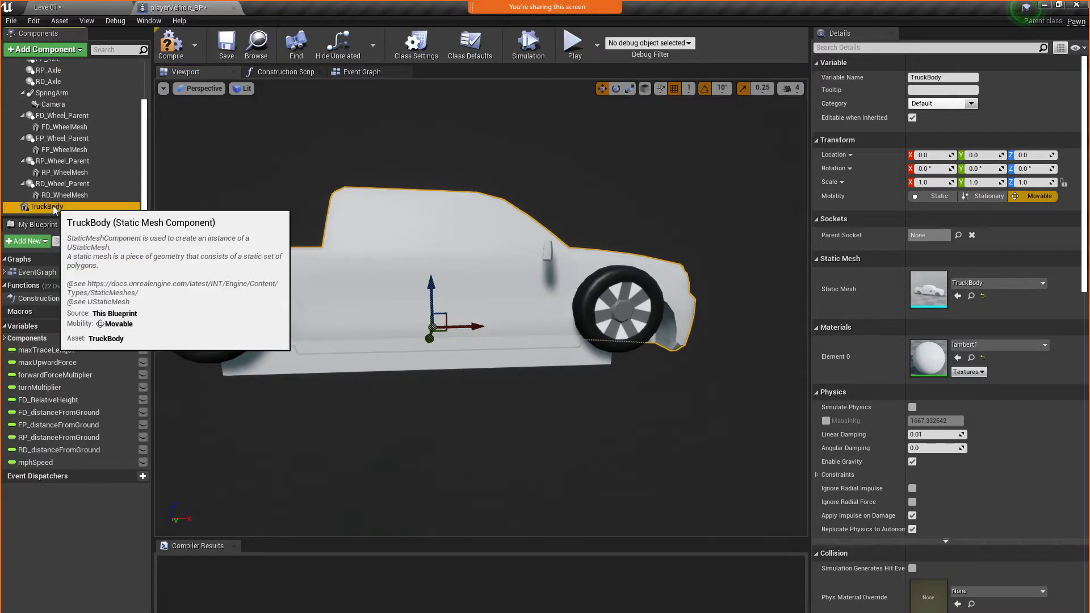
click(51, 207)
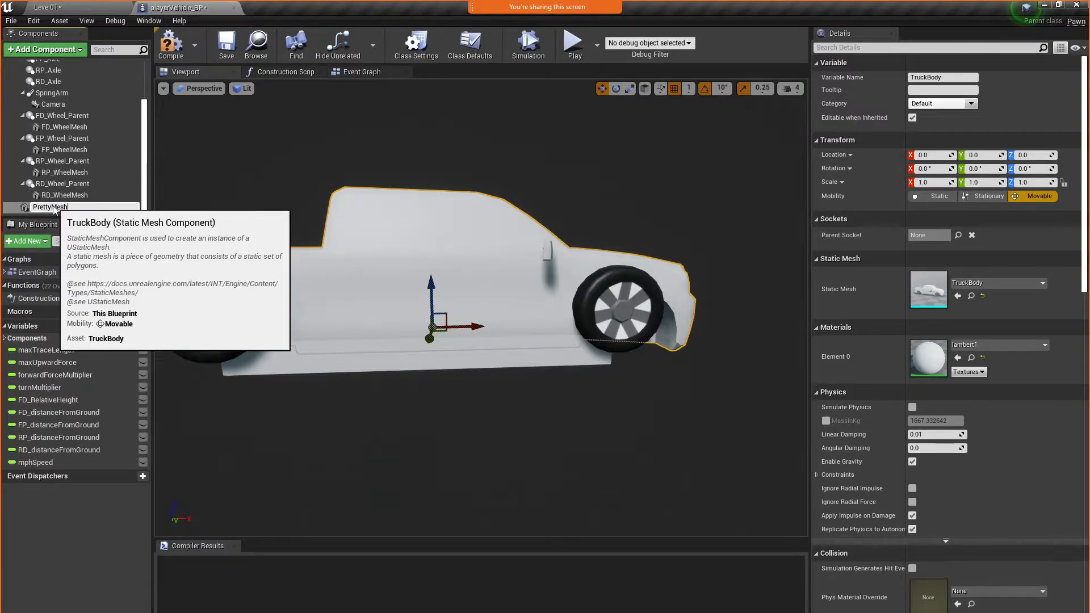
text(PrettyMesh)
key(Return)
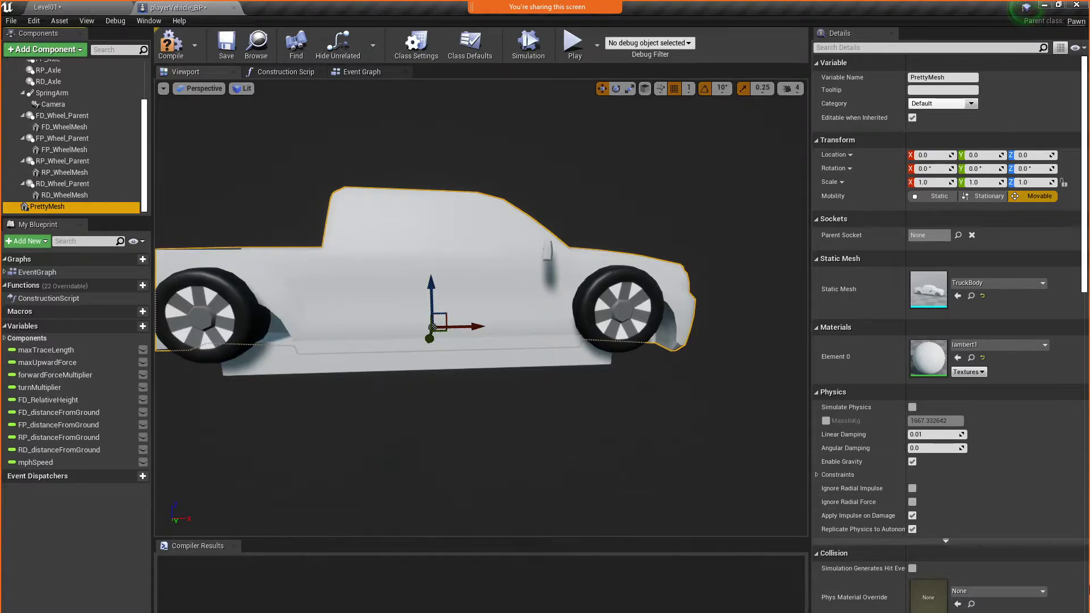
Set the PrettyMesh component's collision preset to NoCollision
scroll(945, 534, down, 3)
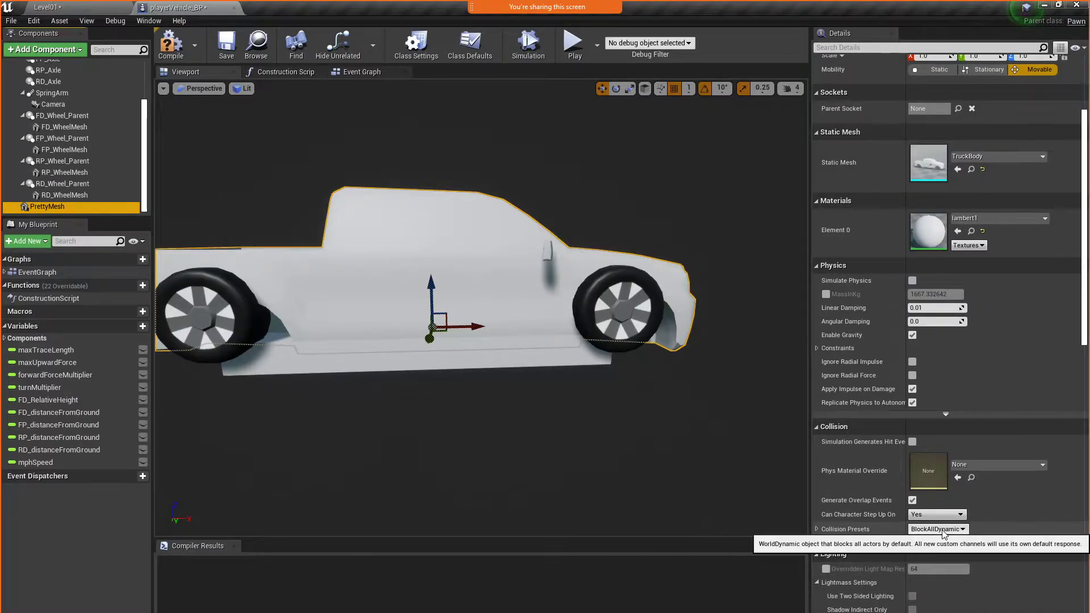
click(943, 532)
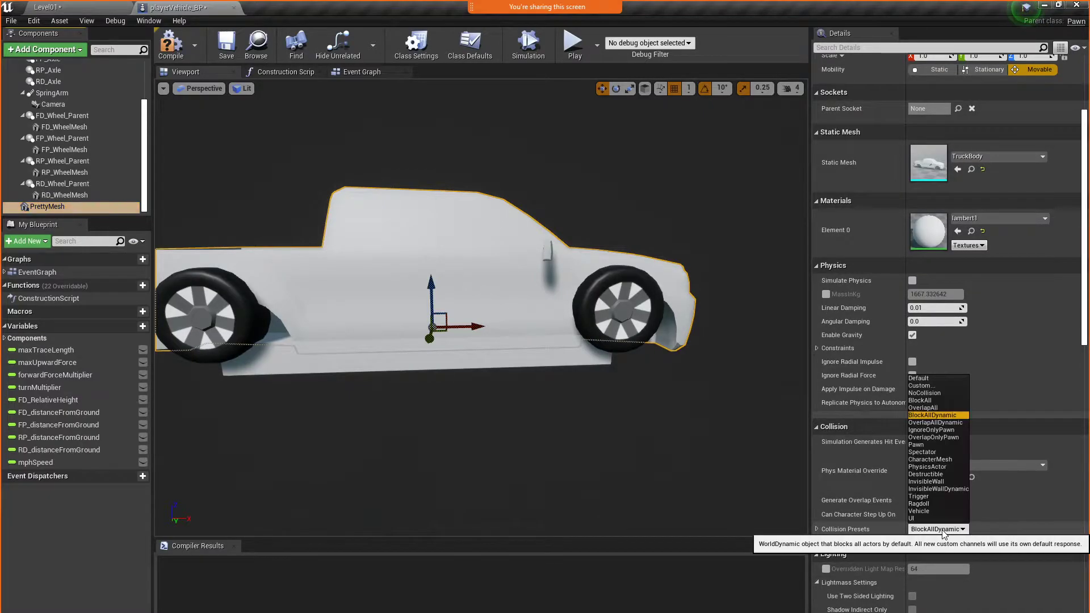
click(926, 393)
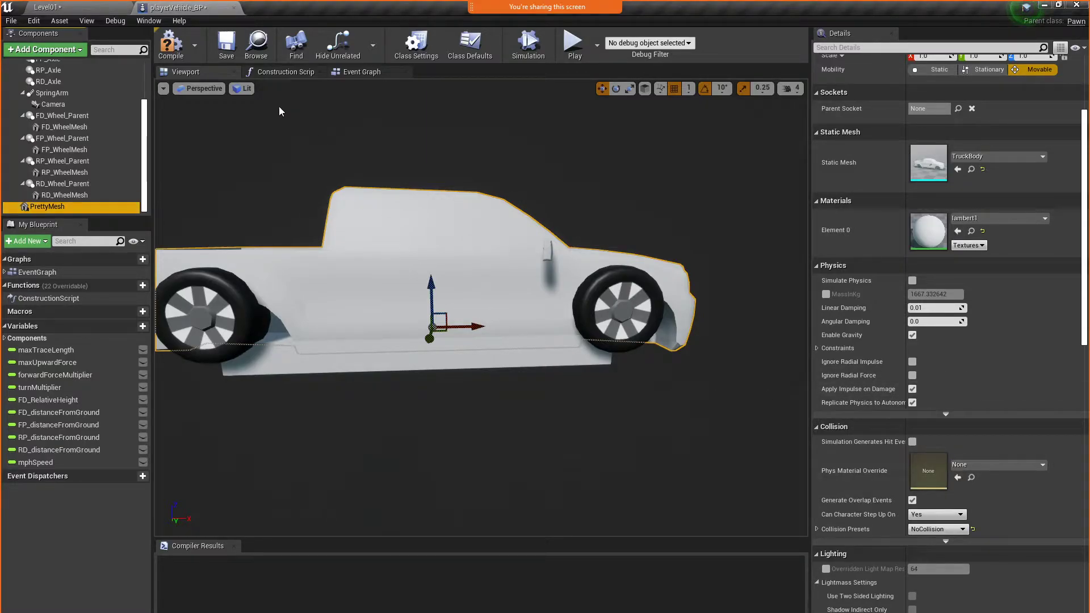
Compile and save the playerVehicle_BP blueprint, and play-test the level briefly to check the truck body
click(175, 54)
click(226, 45)
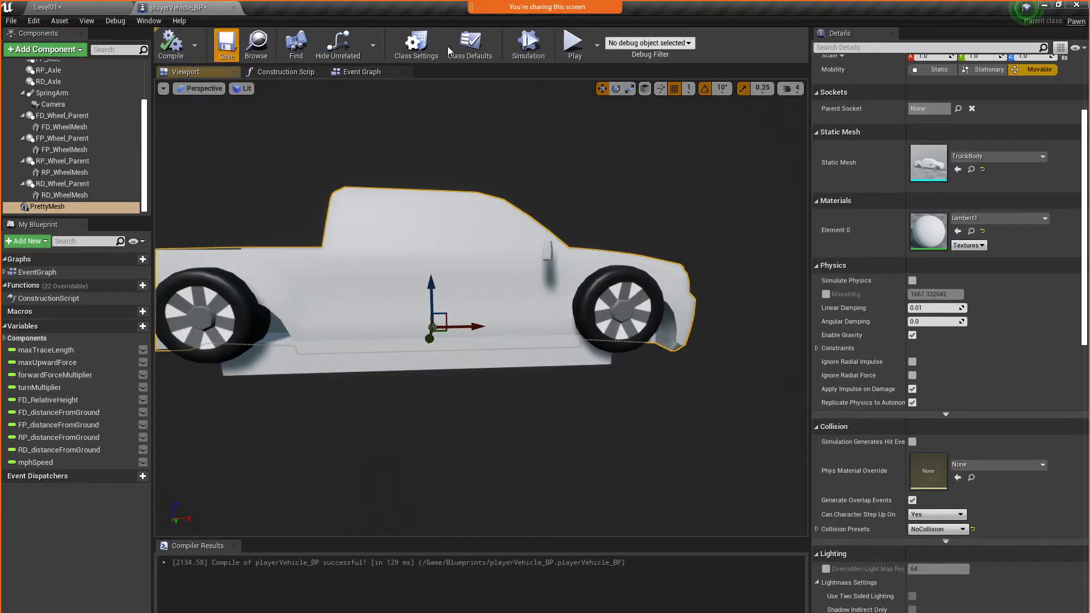
click(576, 46)
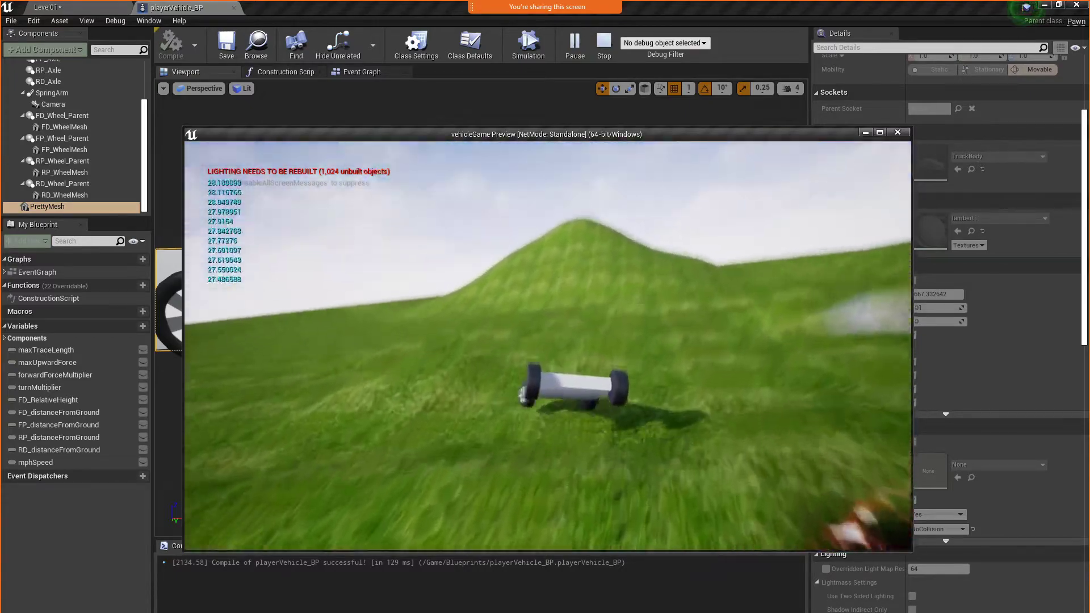
key(Escape)
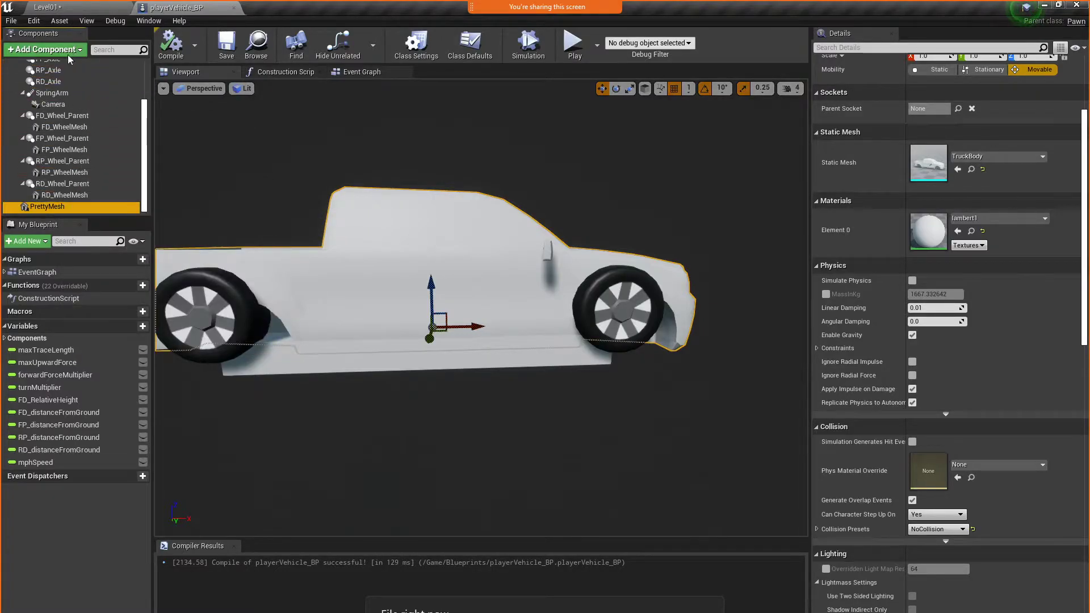
Make the PrettyMesh component a child of the StaticMesh component in the blueprint hierarchy
drag(70, 54, 66, 92)
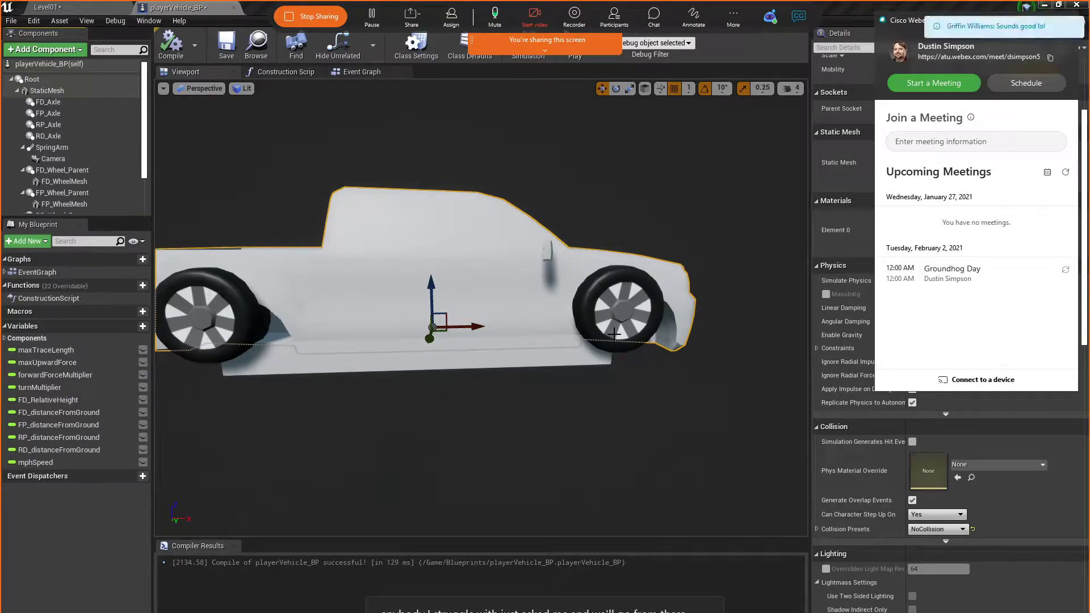
right_drag(458, 386, 545, 372)
scroll(464, 366, down, 5)
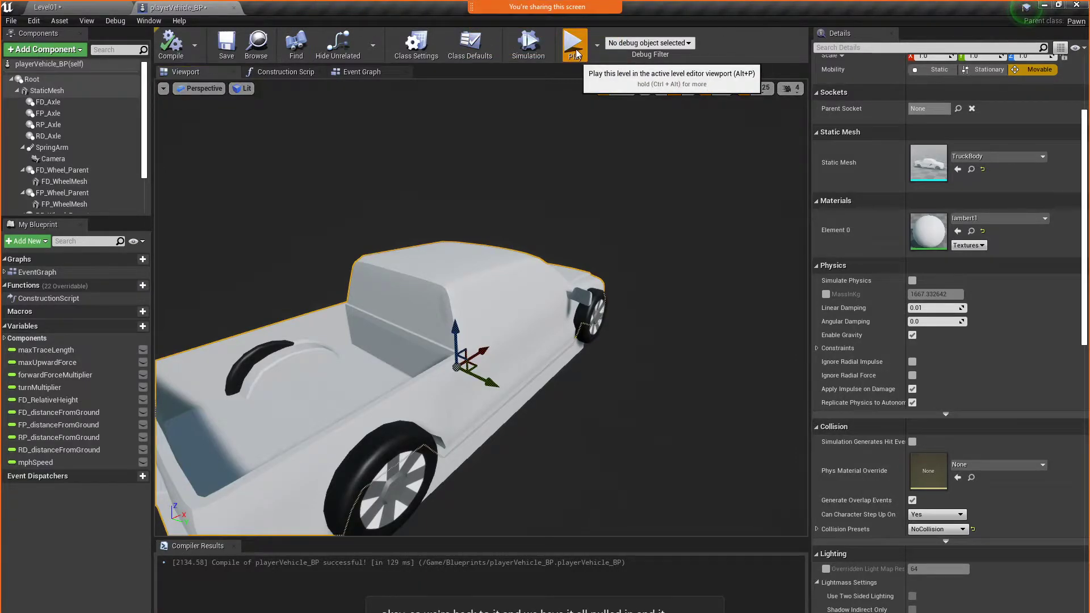
Play-test the level by driving and steering the truck up the grassy hill to check that the body follows the vehicle
click(574, 50)
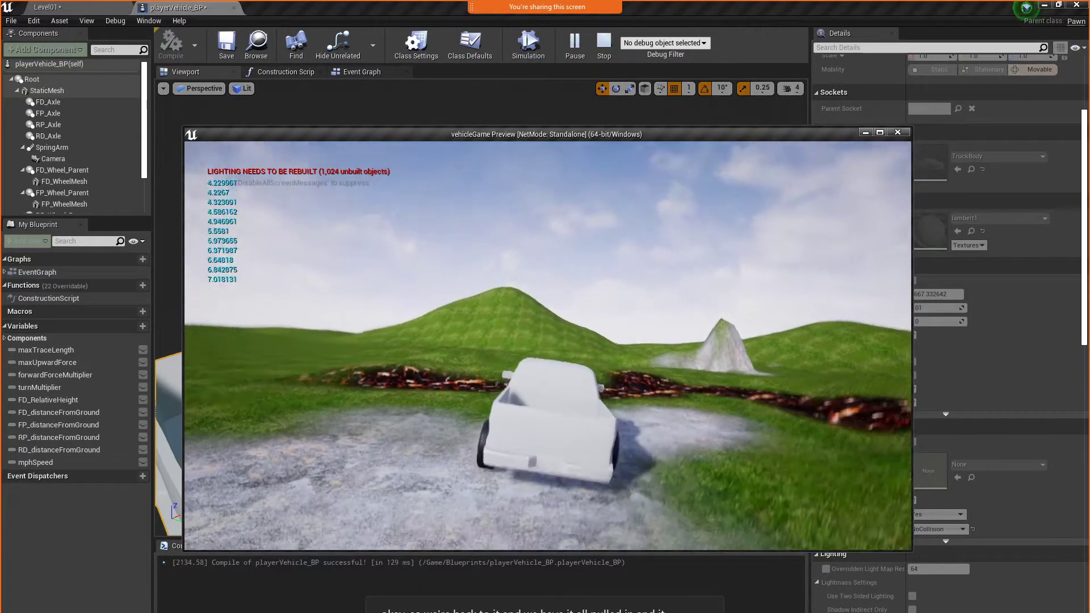
key(w)
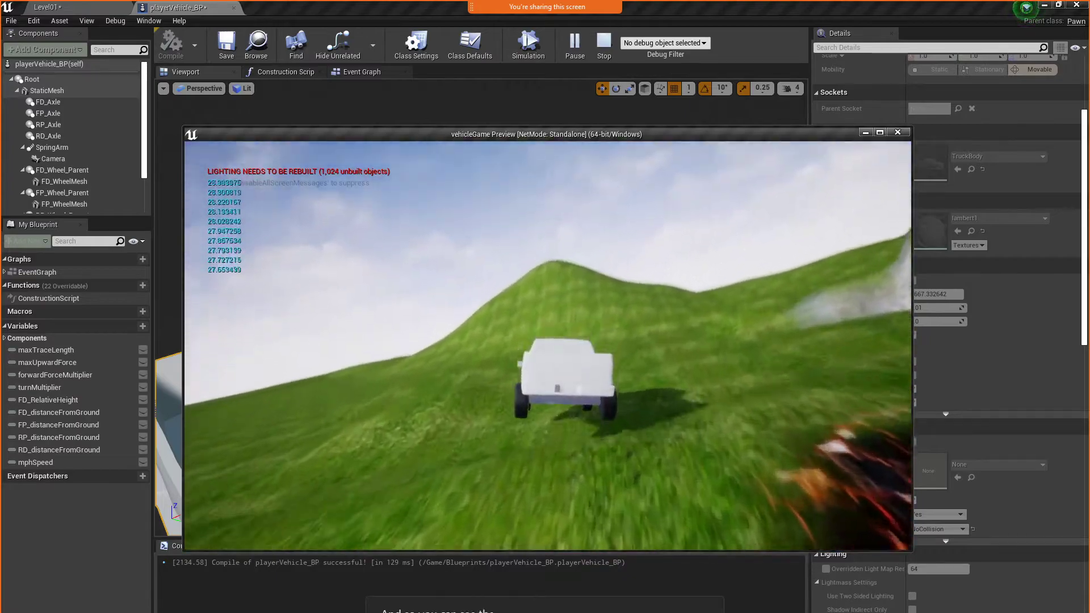
key(a)
key(d)
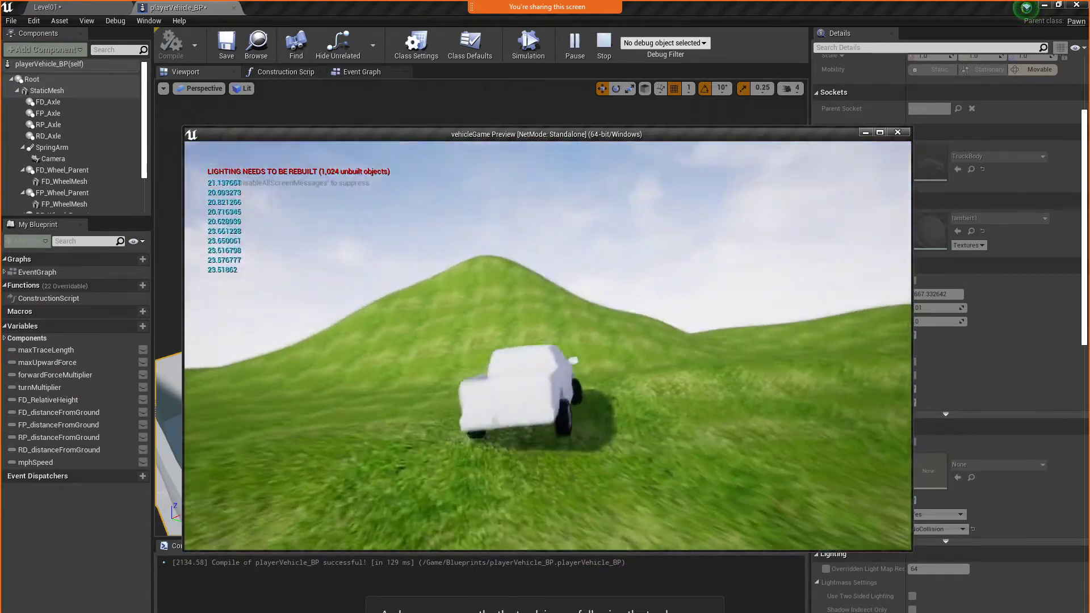
key(w)
key(w)
key(a)
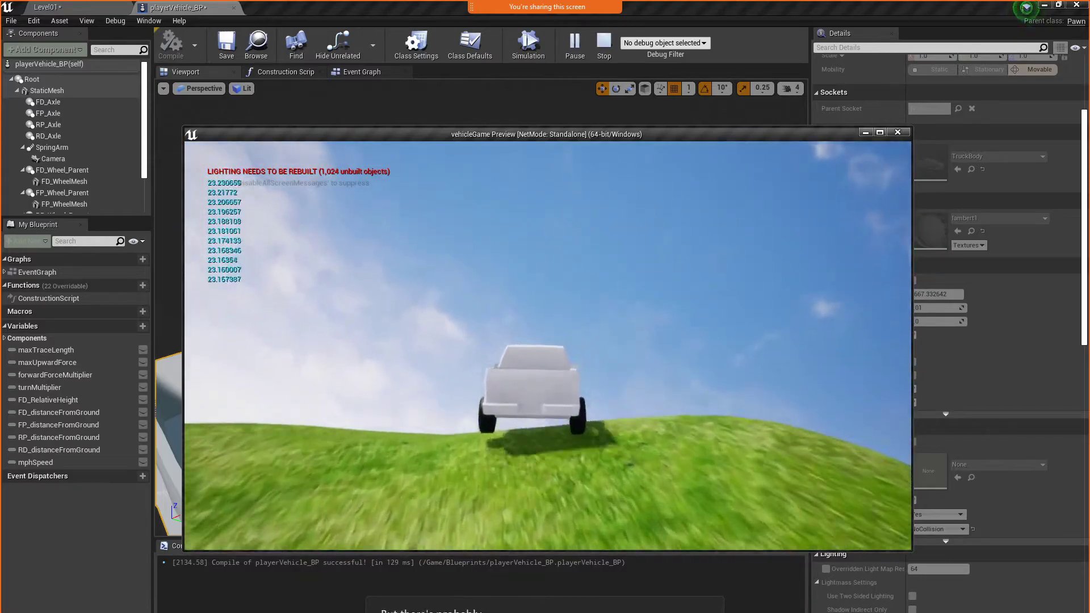
key(Escape)
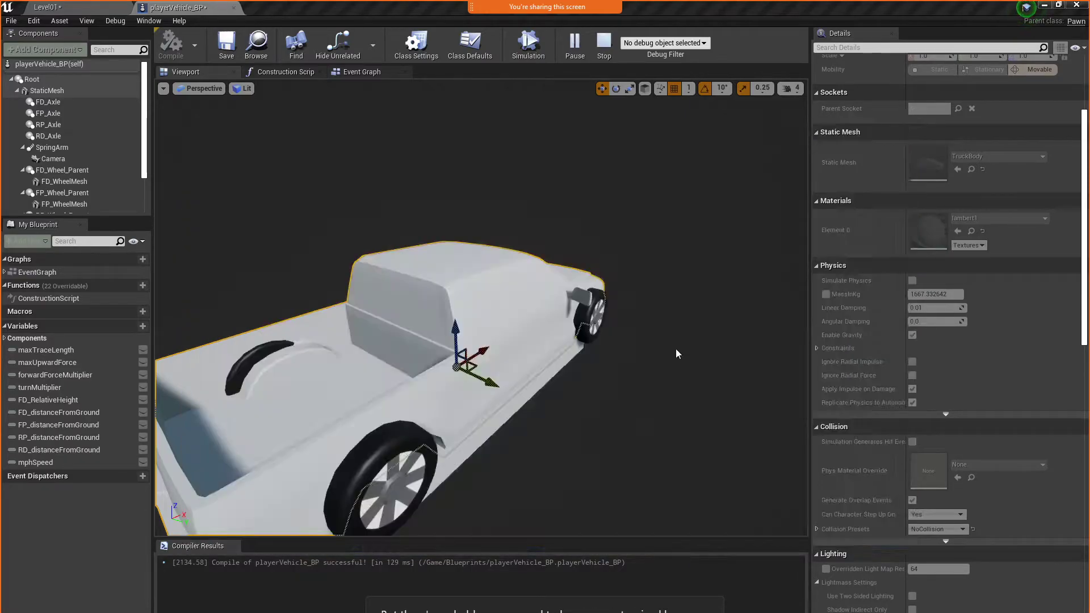
Rotate the SpringArm 90° in yaw to view the truck from the side, and compile and save the blueprint
click(94, 148)
right_drag(696, 433, 653, 426)
key(s)
right_drag(627, 342, 624, 329)
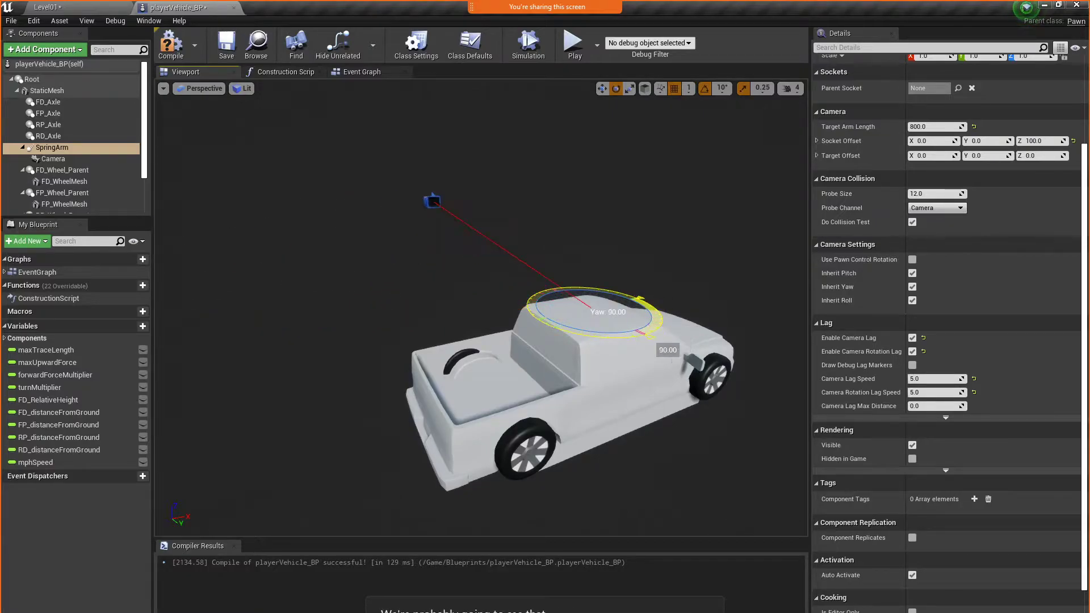
click(226, 45)
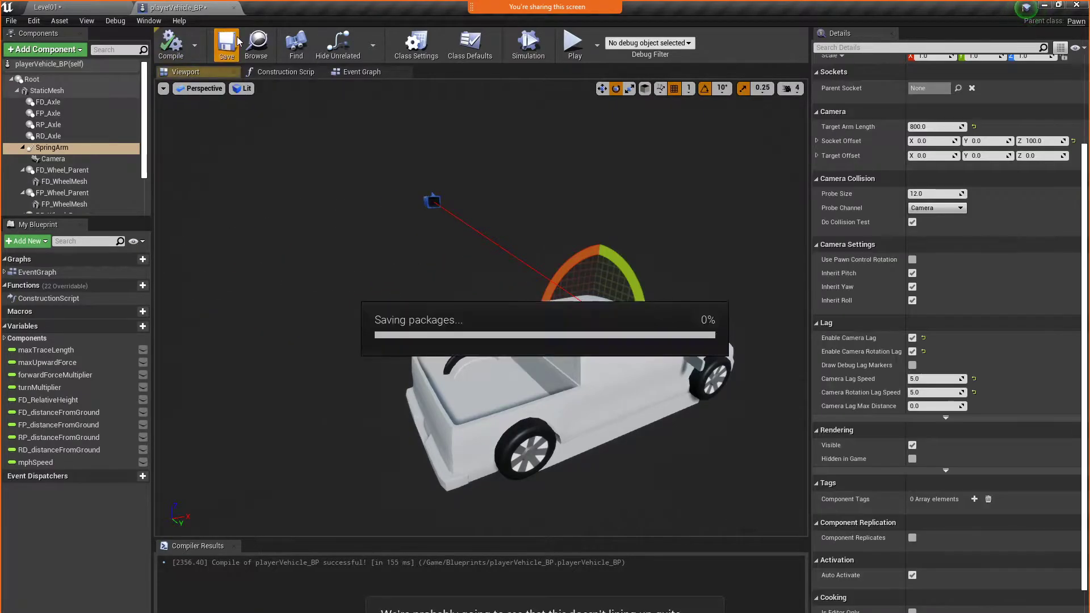
Play-test the level by driving and steering the truck over the terrain, examining from the side how the body lines up with the wheels
click(572, 43)
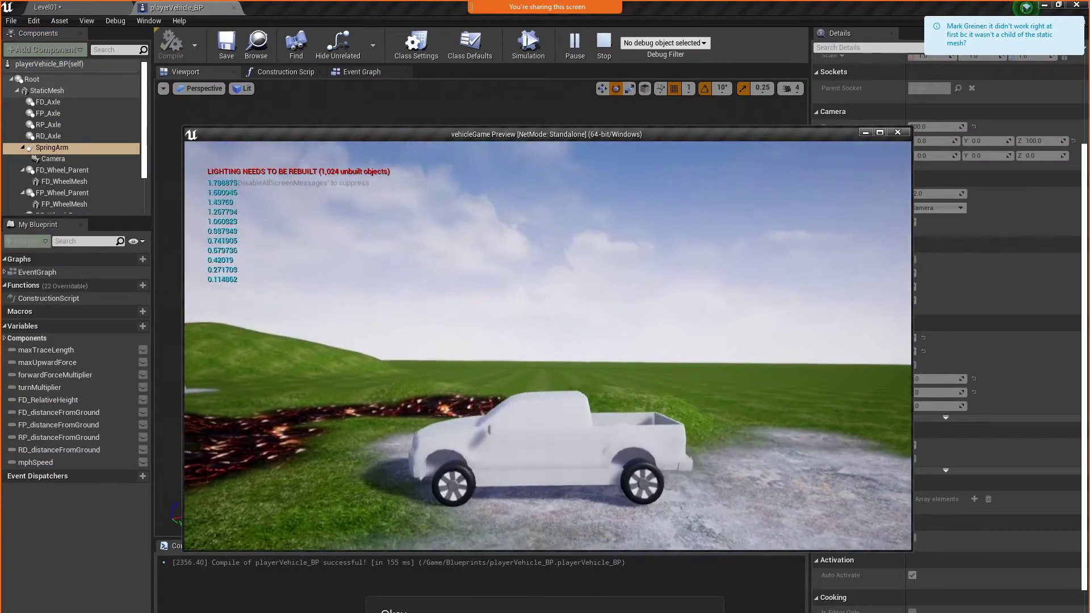
key(w)
key(d)
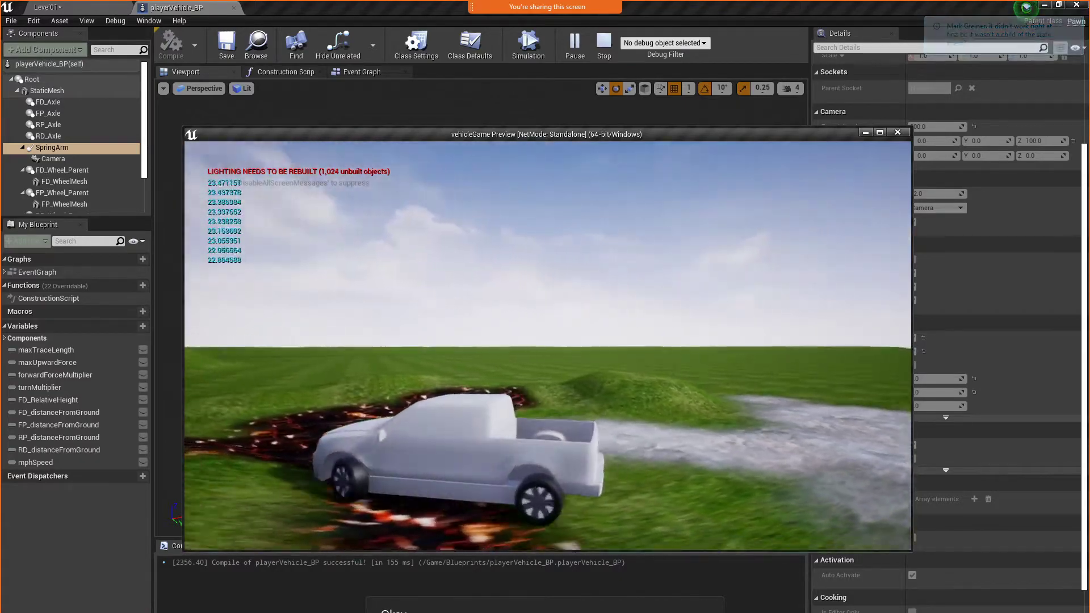
key(w)
key(a)
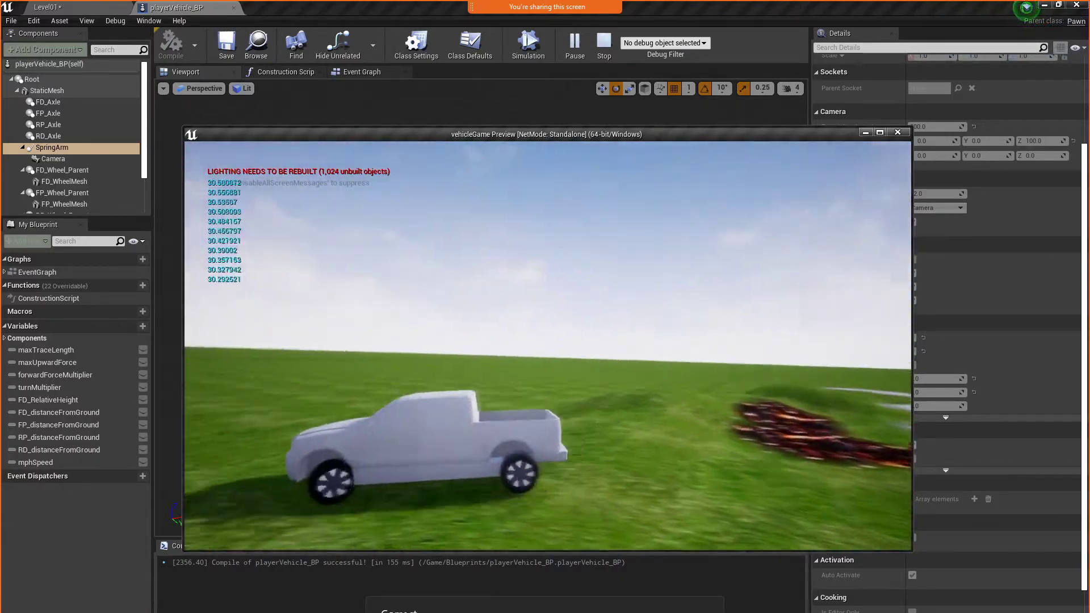
key(w)
key(a)
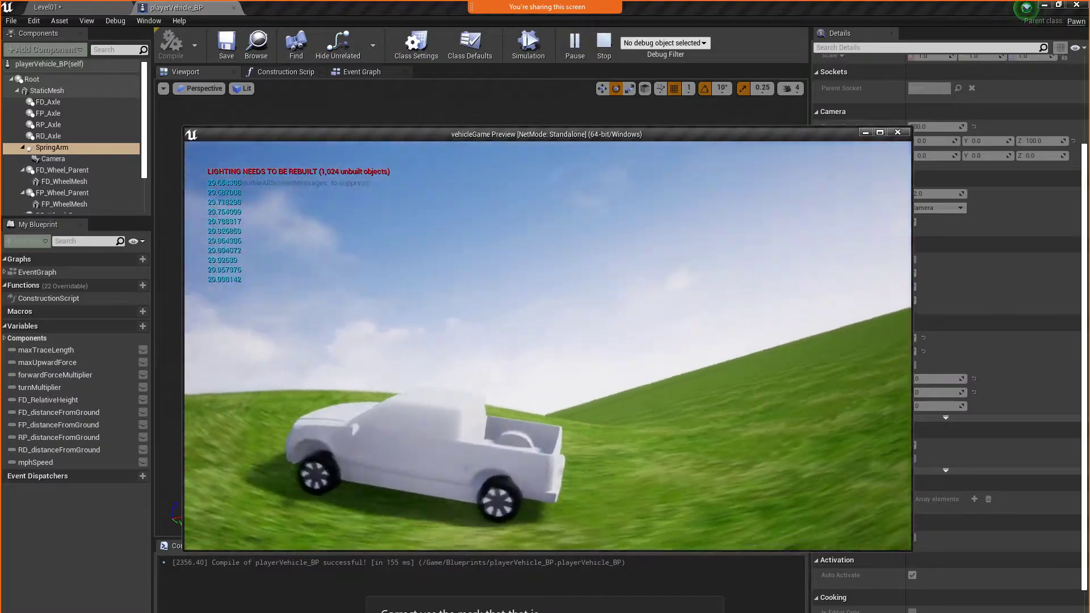
key(w)
key(a)
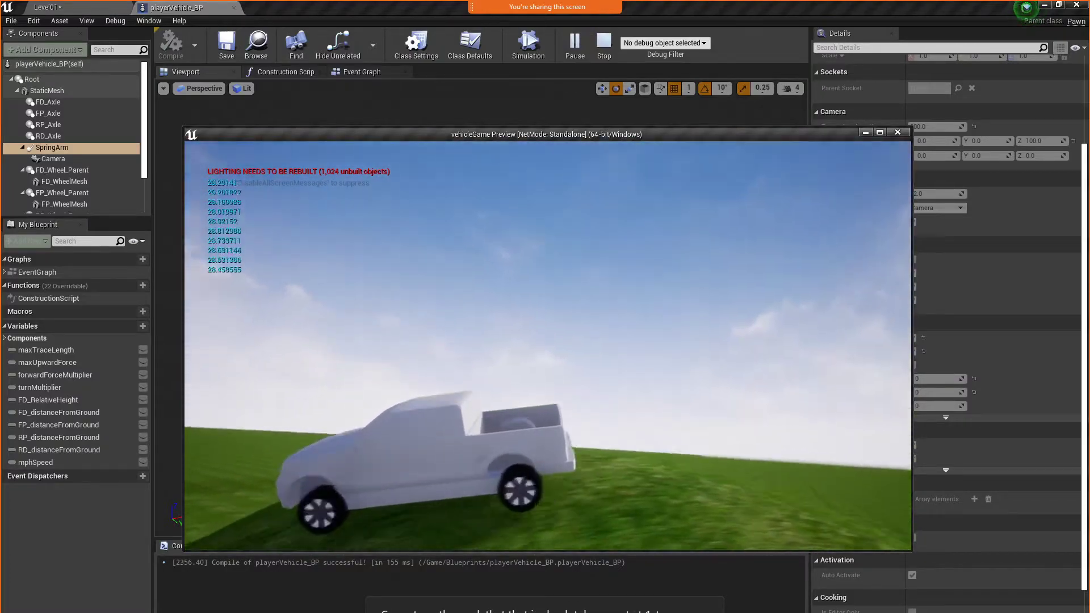
key(w)
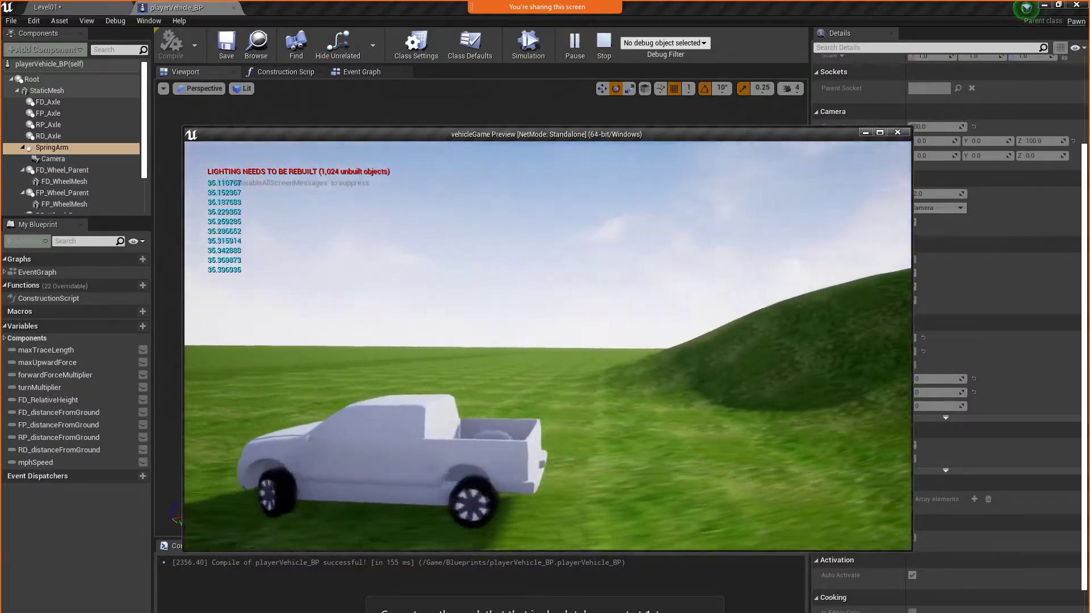
key(d)
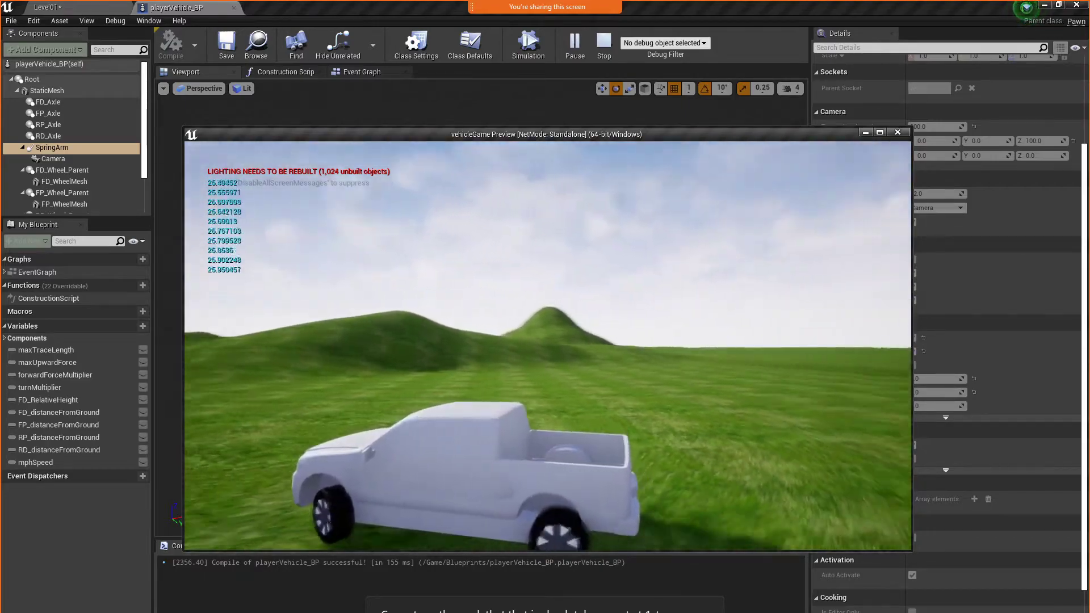
key(w)
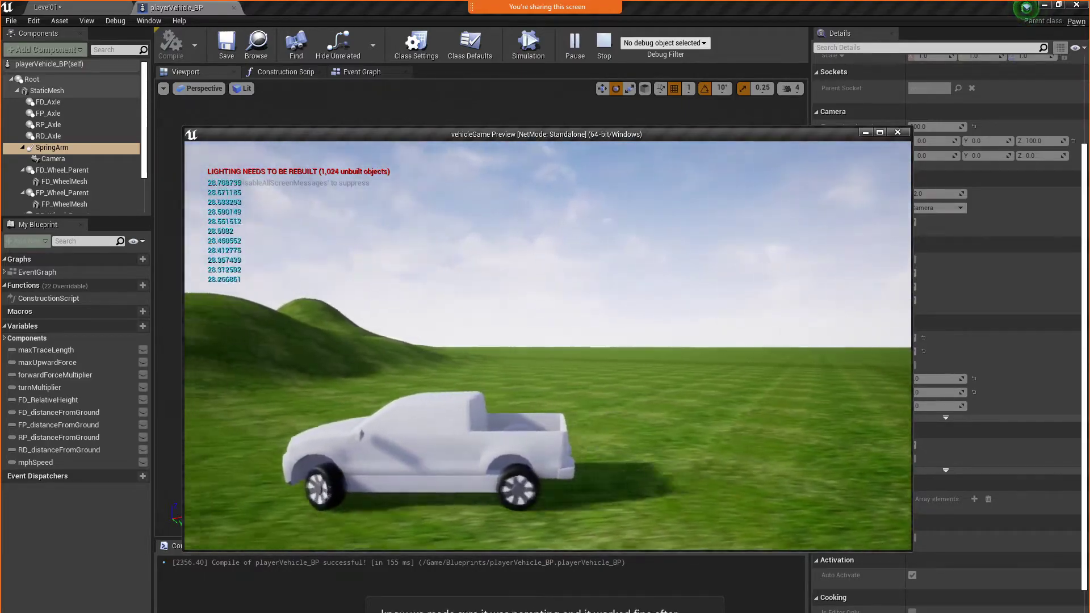
key(s)
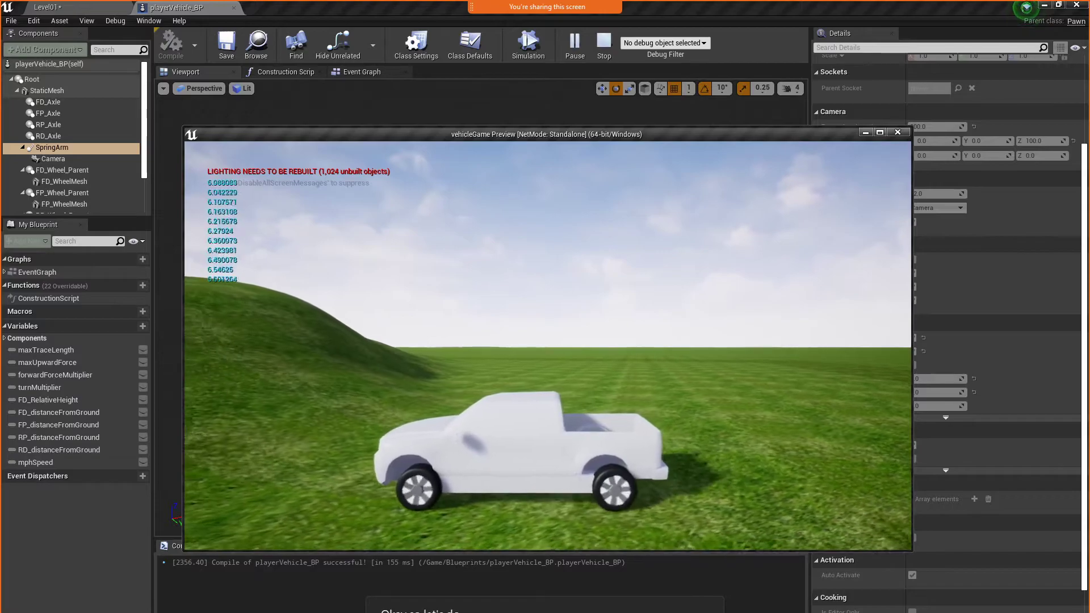
key(Escape)
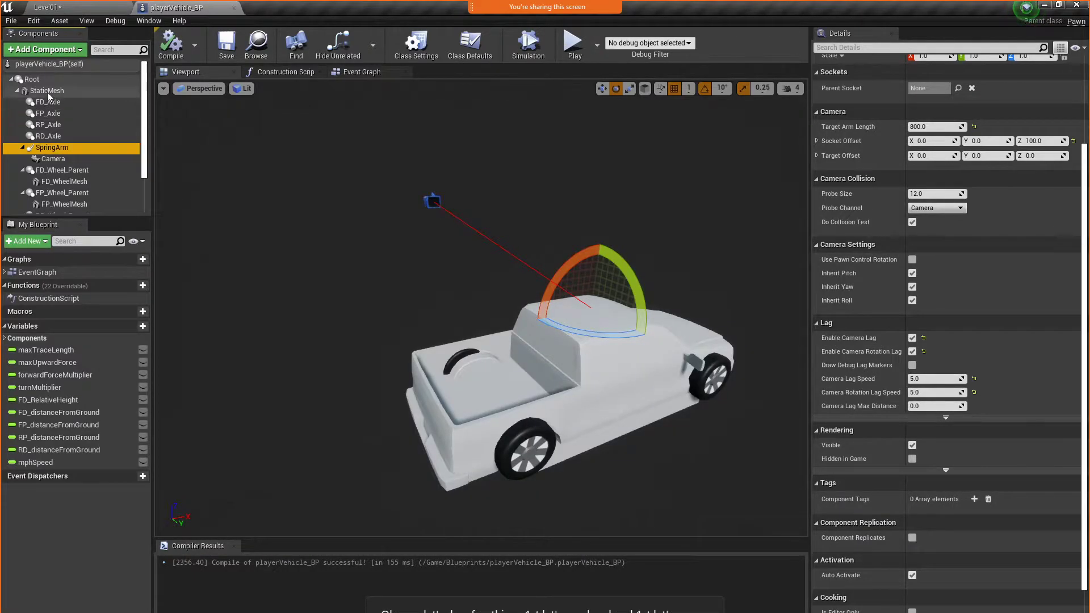
Set the StaticMesh component to Hidden in Game, and compile and save the blueprint
click(81, 91)
scroll(1045, 312, up, 3)
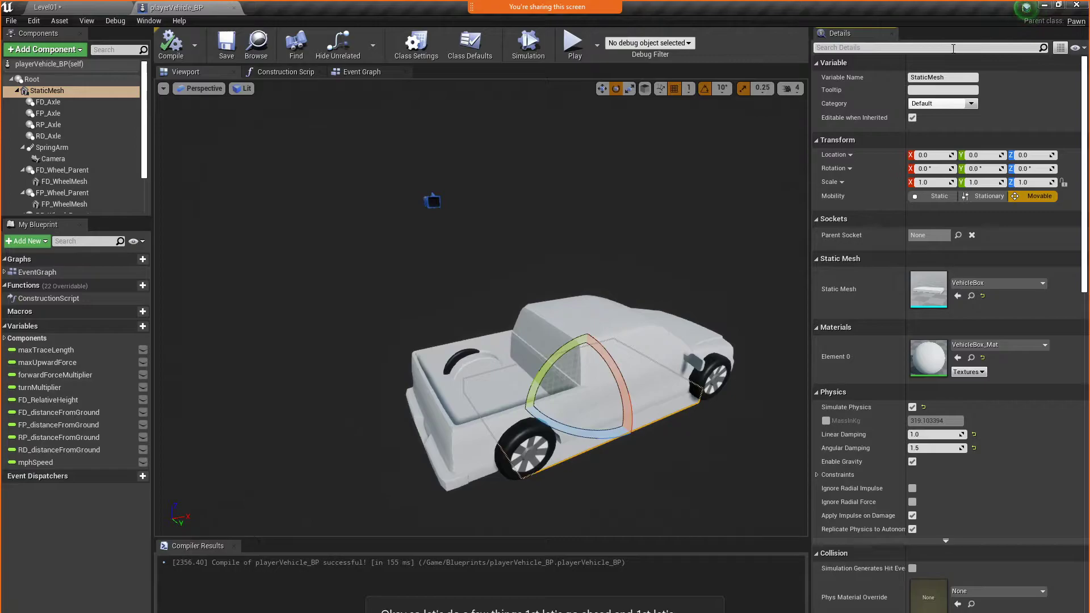
click(953, 48)
text(hidden)
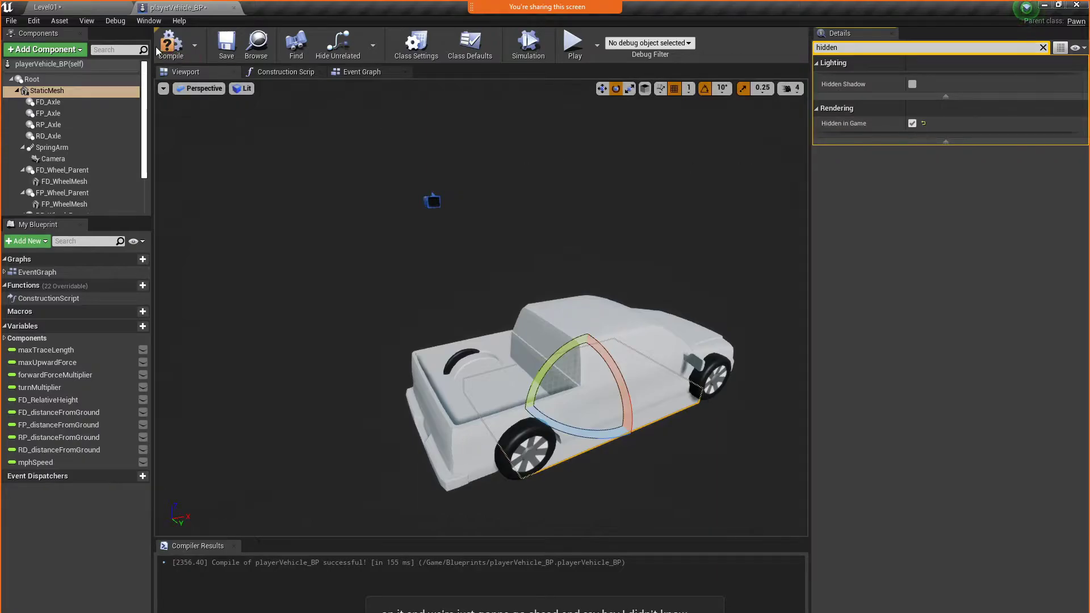
click(230, 45)
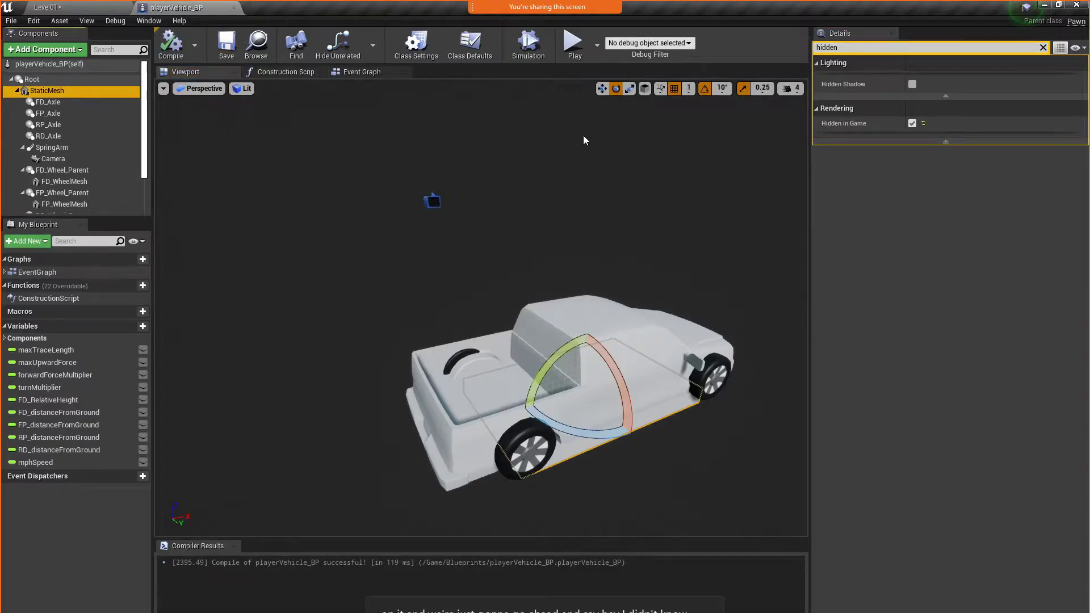
Play-test the level with only the truck body and wheels showing, driving over the hill to check their alignment
click(569, 55)
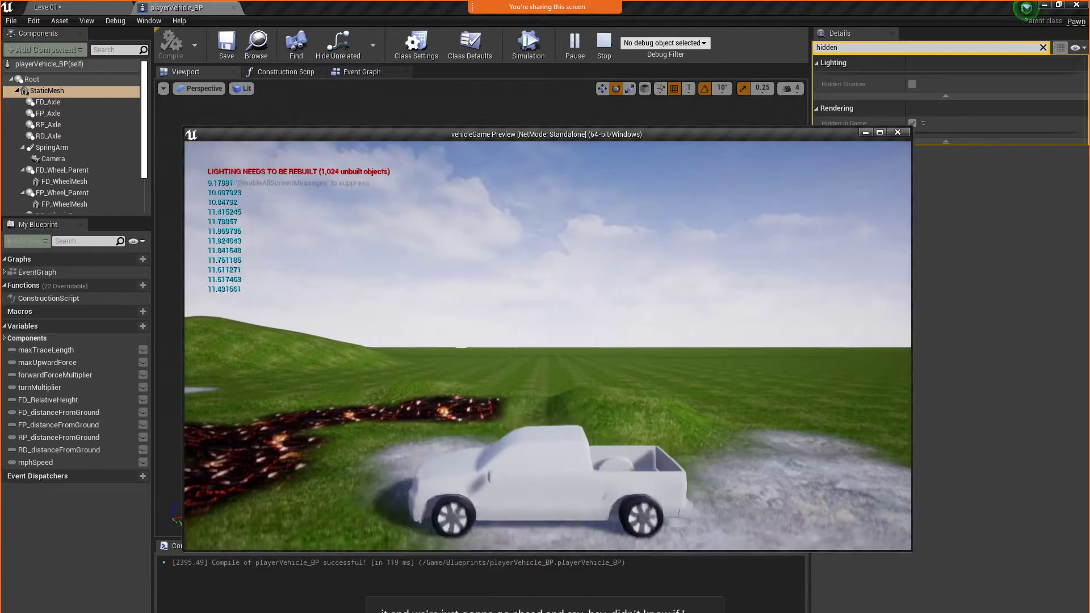
key(w)
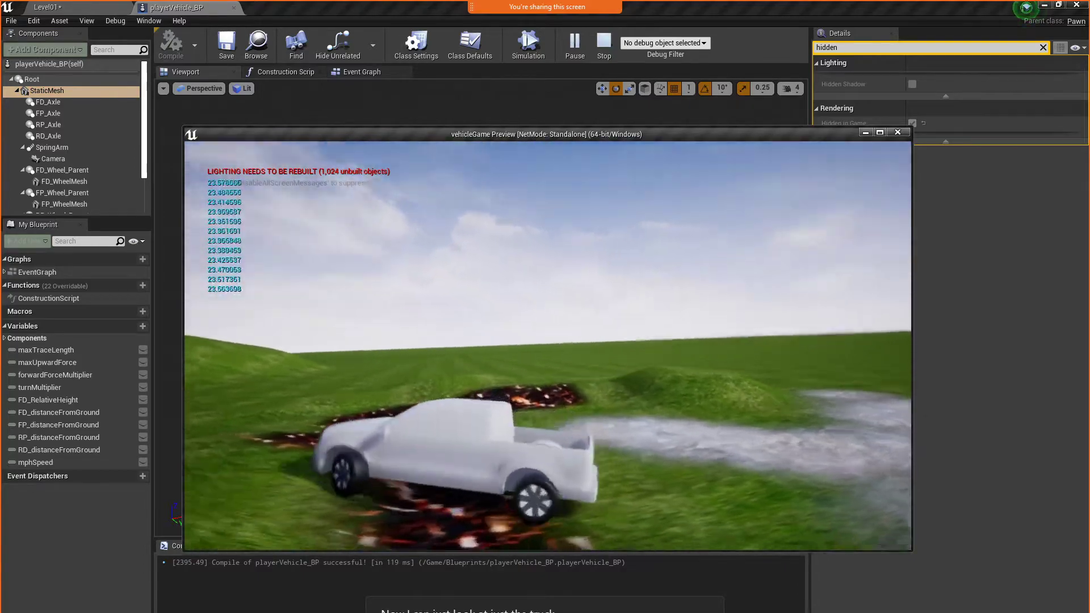
key(w)
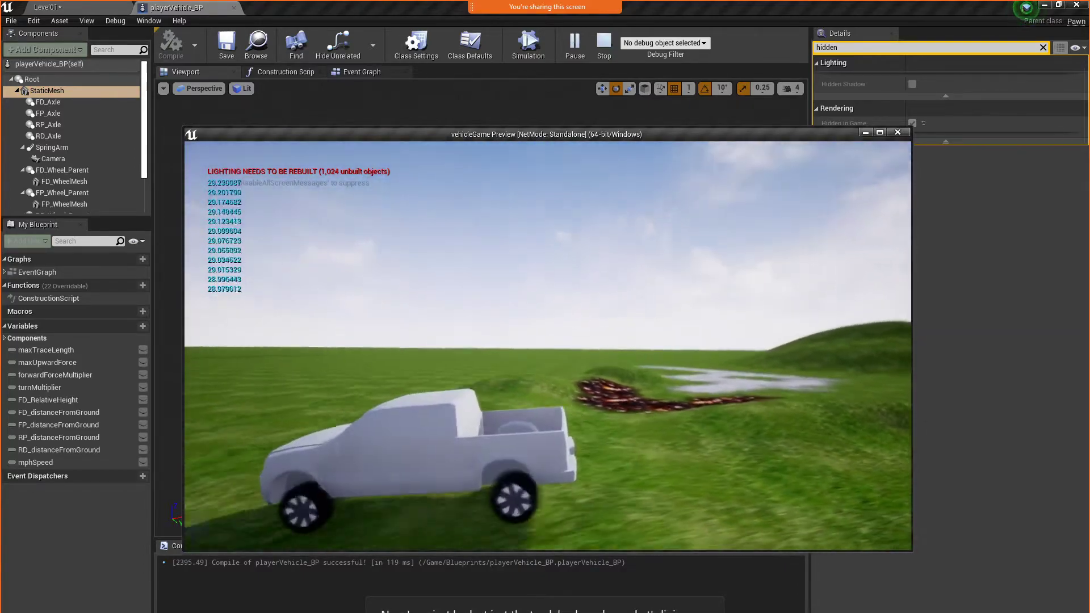
key(w)
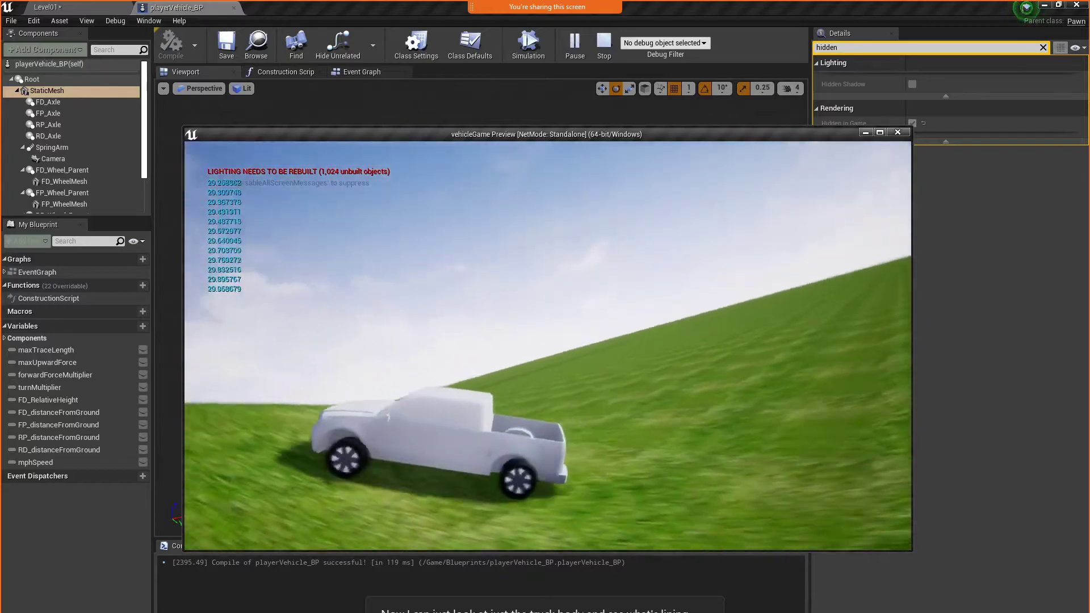
key(w)
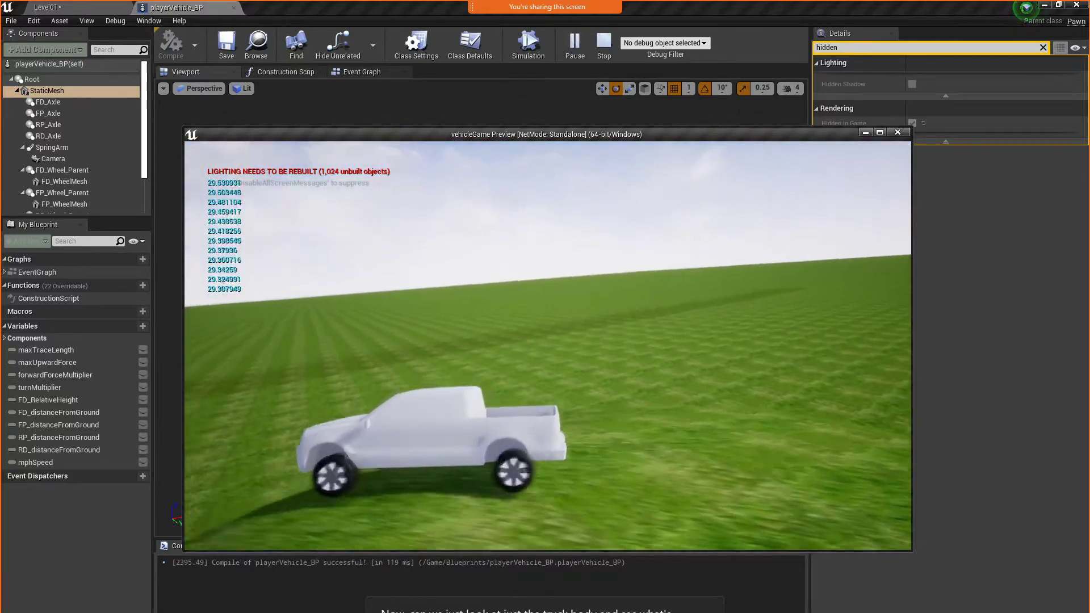
key(Escape)
Show the vehicle in the Right orthographic view and move the truck body mesh about 21 units toward the rear
click(202, 91)
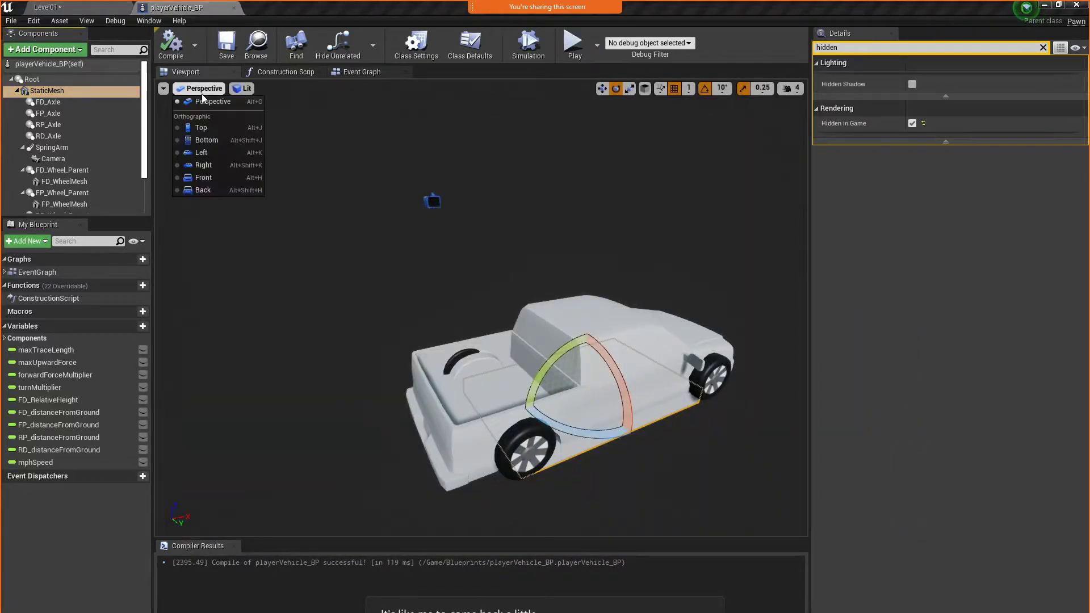
click(210, 160)
scroll(477, 316, up, 5)
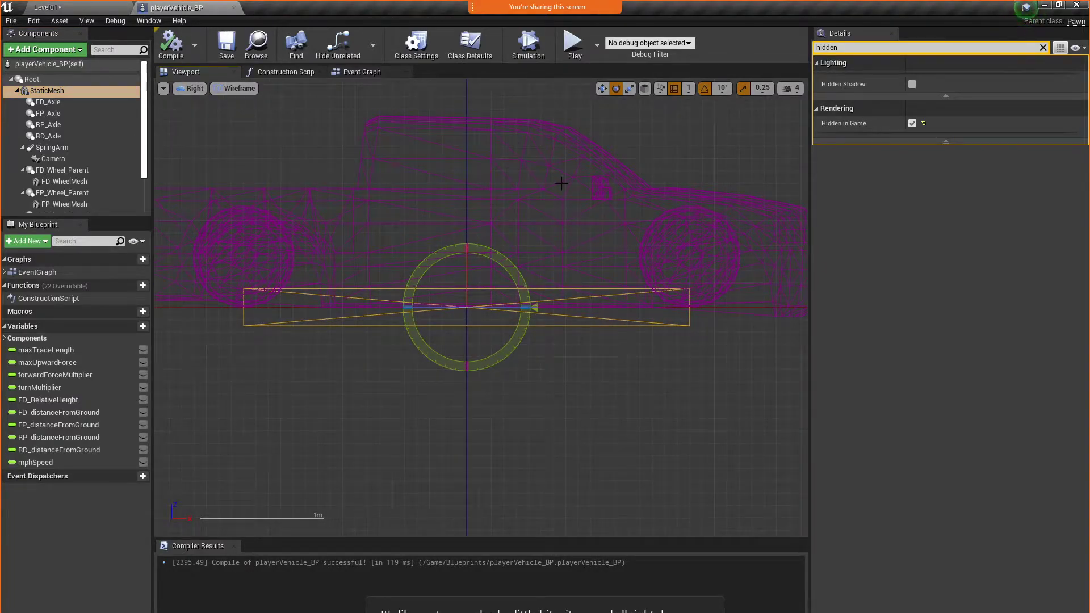
click(554, 219)
drag(514, 303, 485, 319)
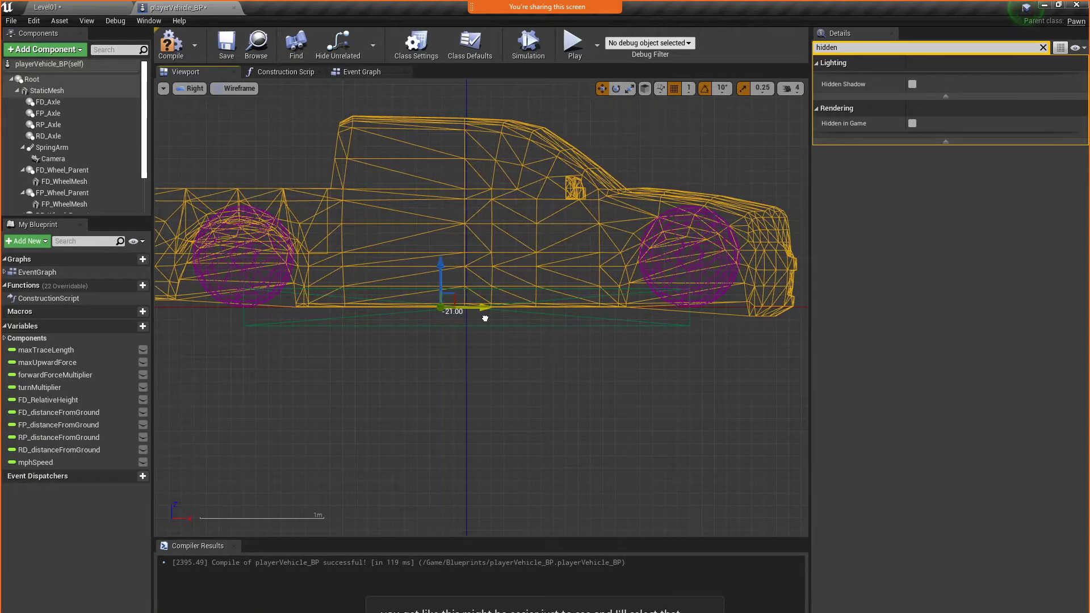
Play-test the level briefly, driving forward to check the wheel arches against the wheels
click(575, 46)
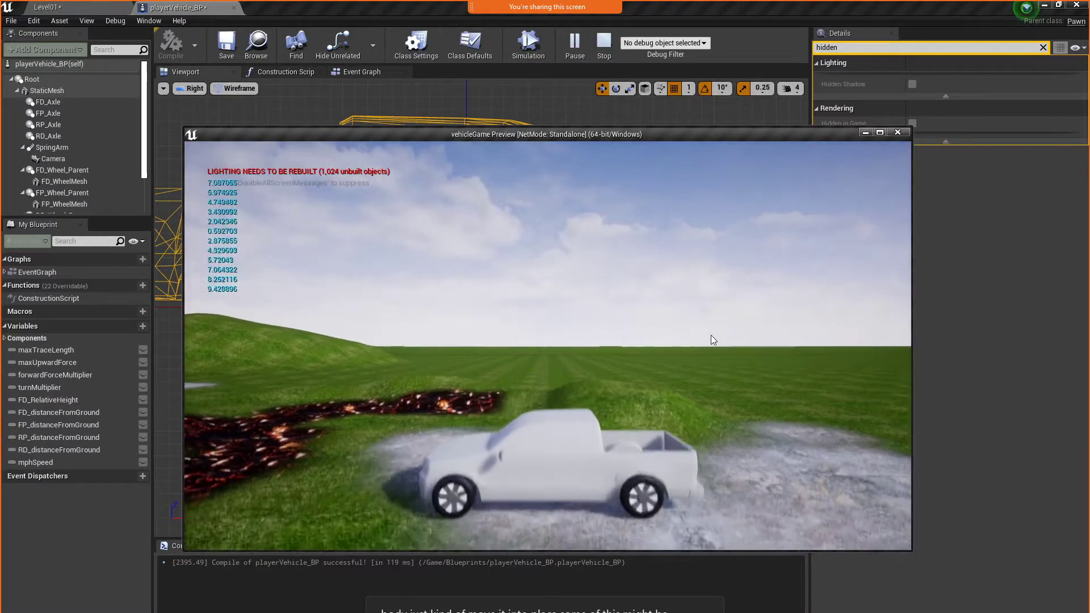
click(704, 336)
key(w)
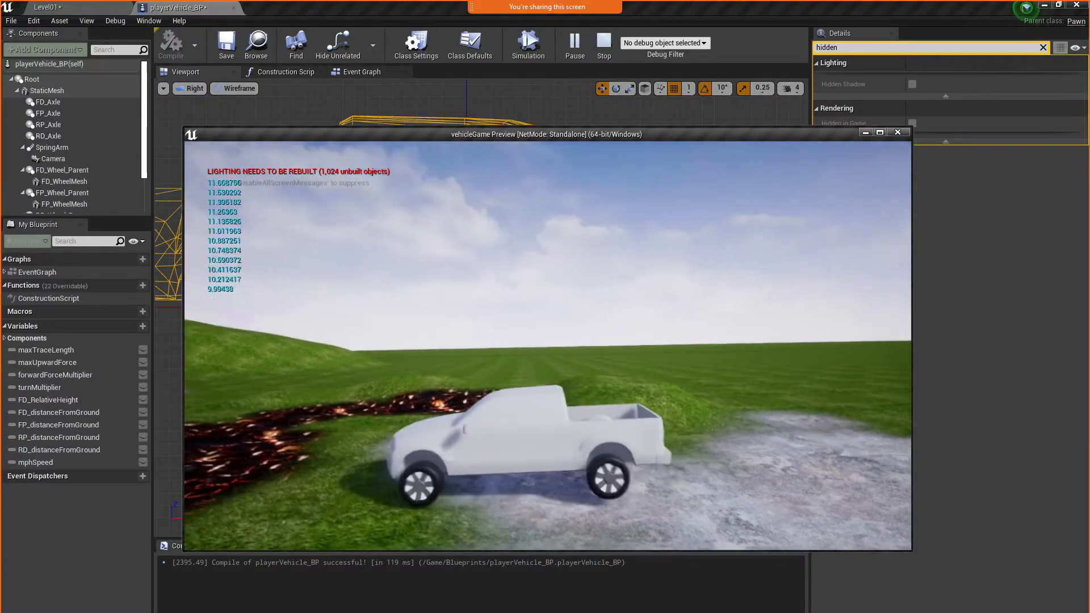
key(Escape)
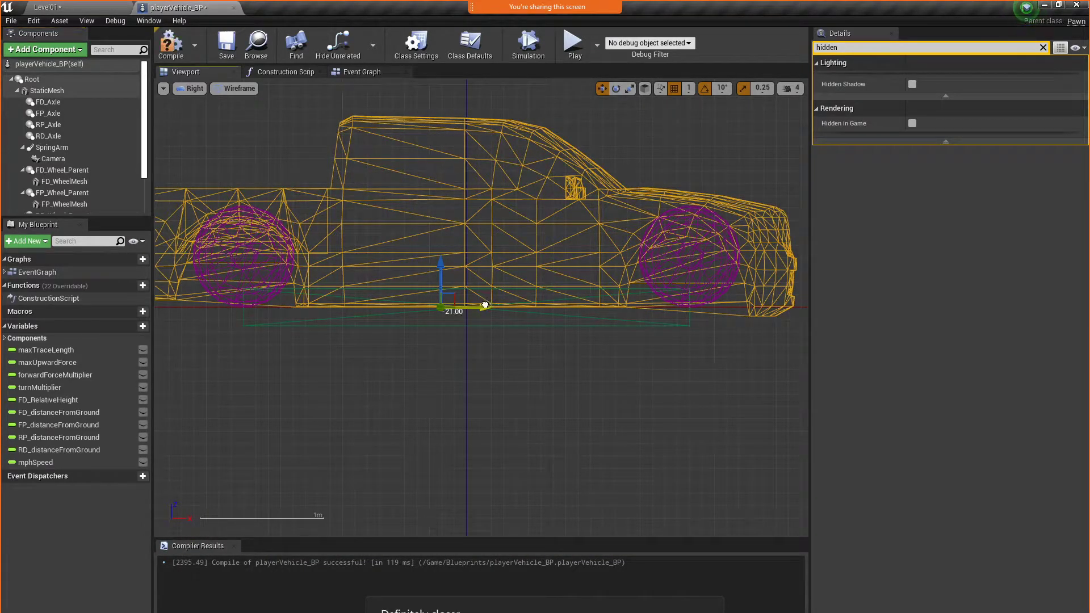
Shift the truck body mesh slightly farther toward the rear and play-test the wheel fit
drag(485, 306, 481, 306)
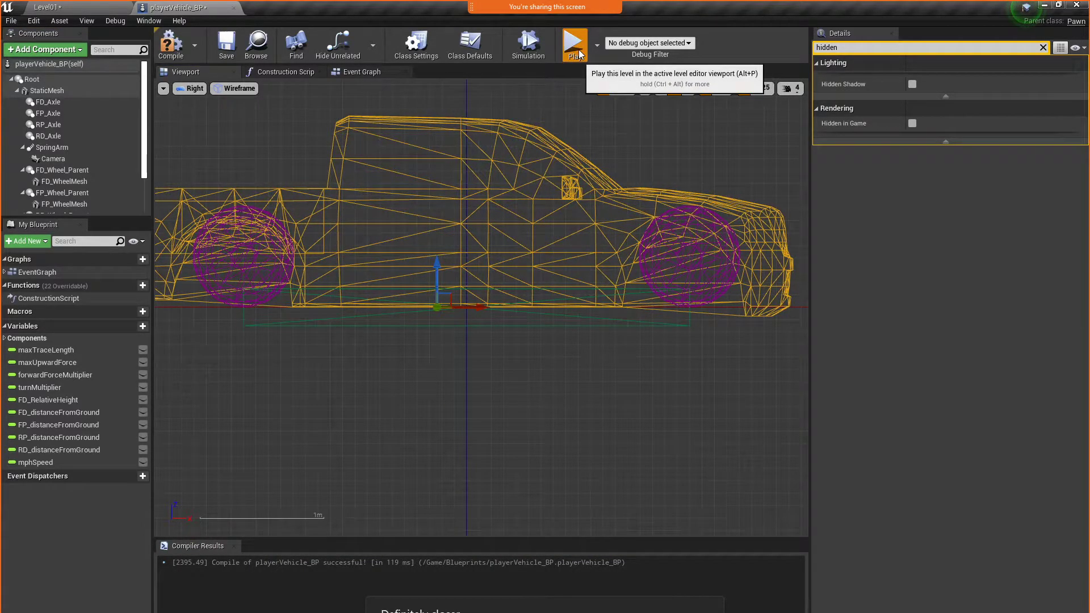
click(575, 45)
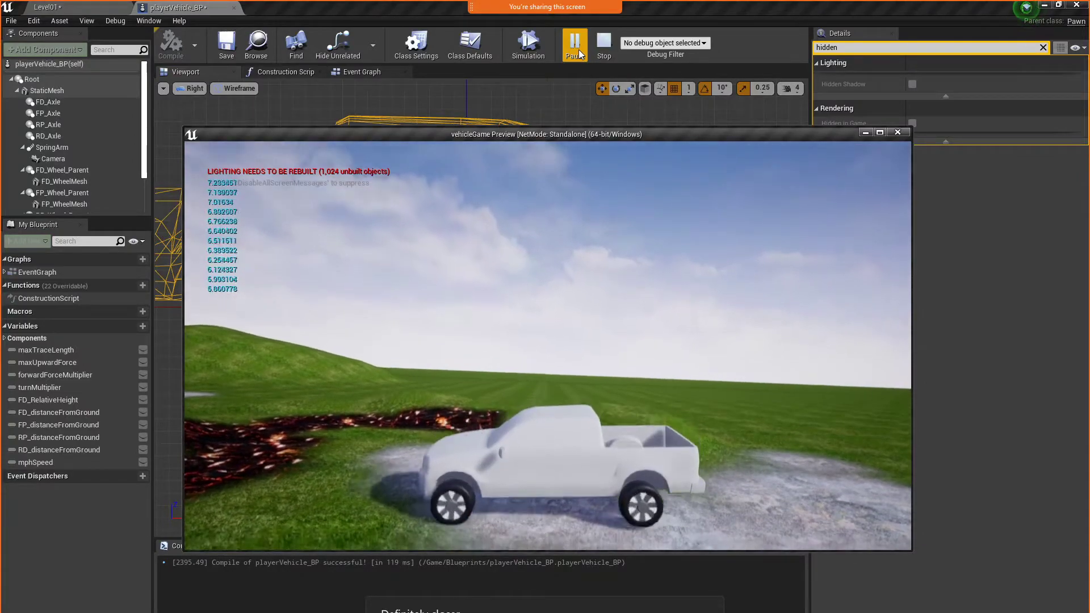
key(Escape)
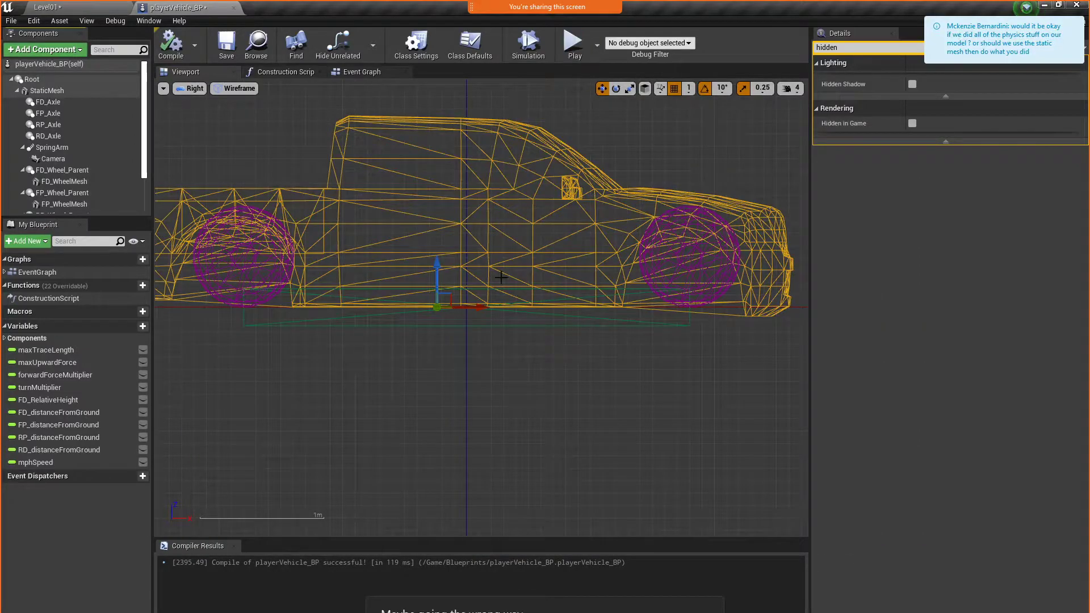
Move the truck body mesh slightly forward to centre the wheel arches on the wheels, and play-test by driving and steering
drag(475, 298, 485, 306)
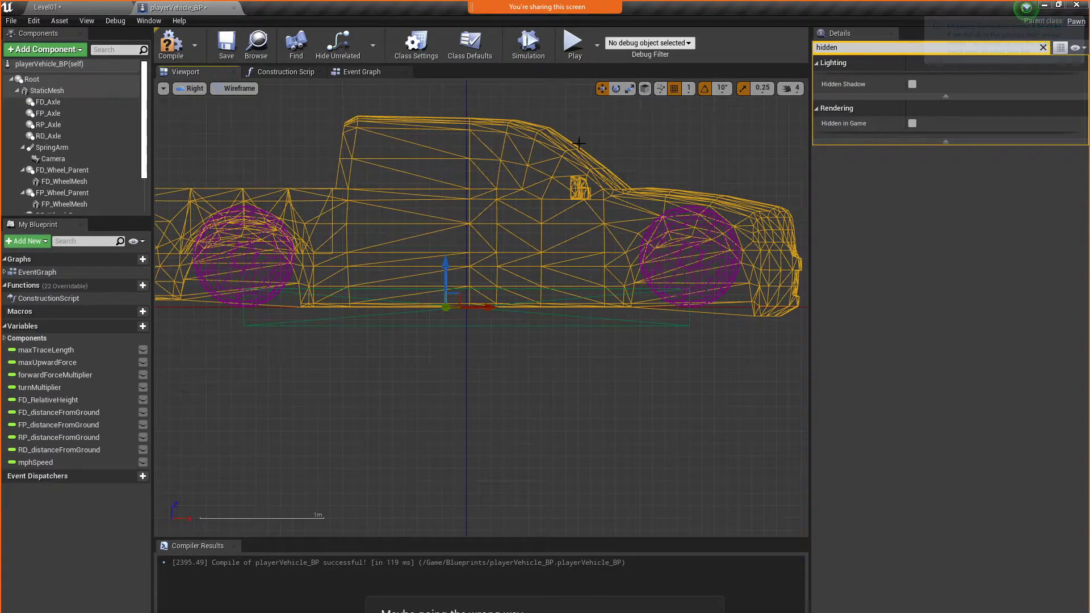
click(575, 44)
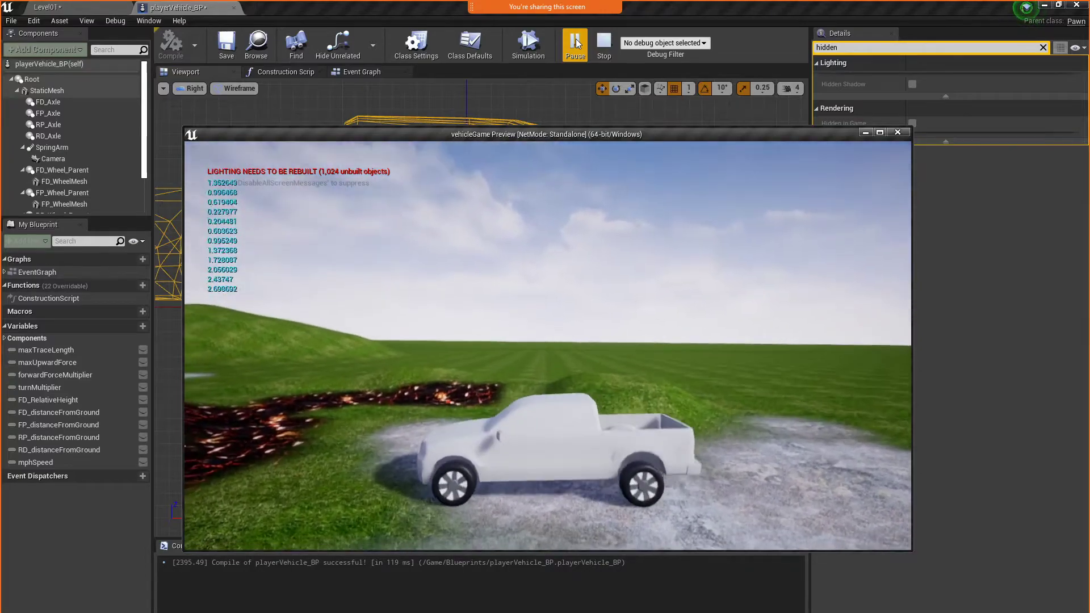
click(585, 253)
key(w)
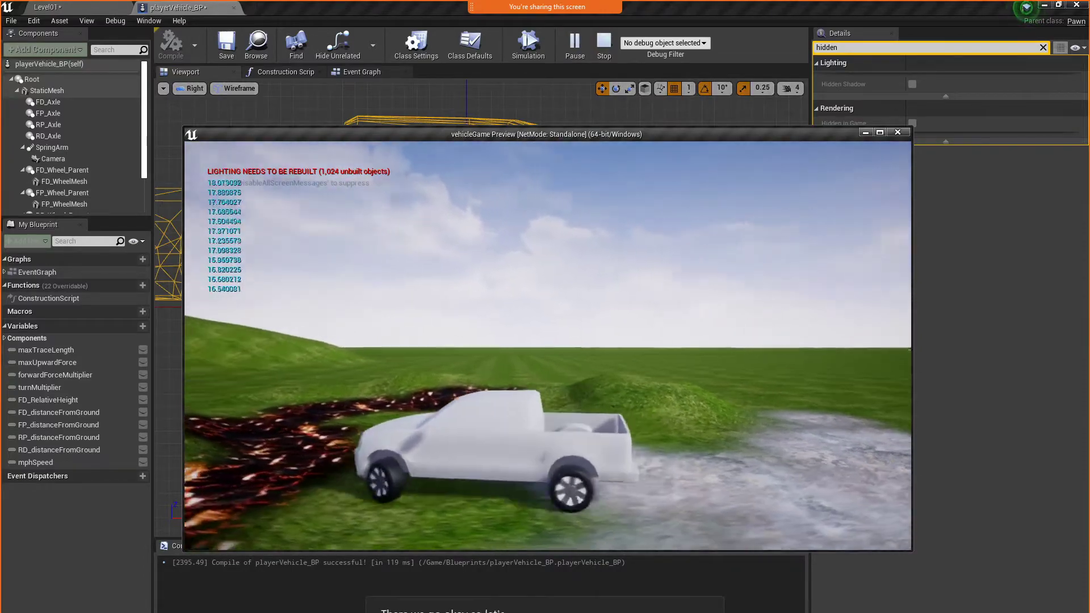
key(d)
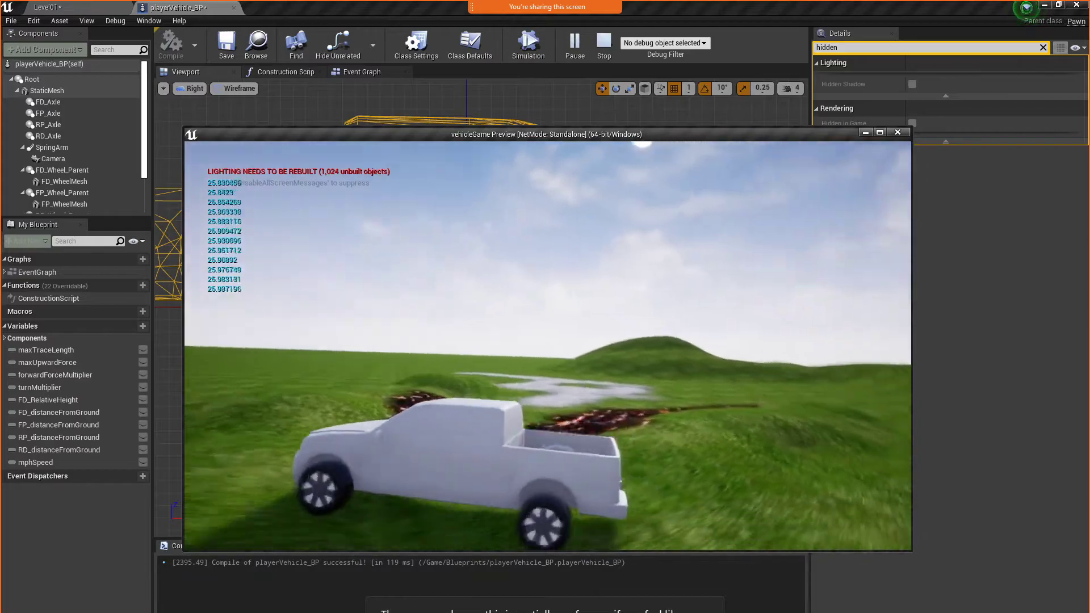
key(a)
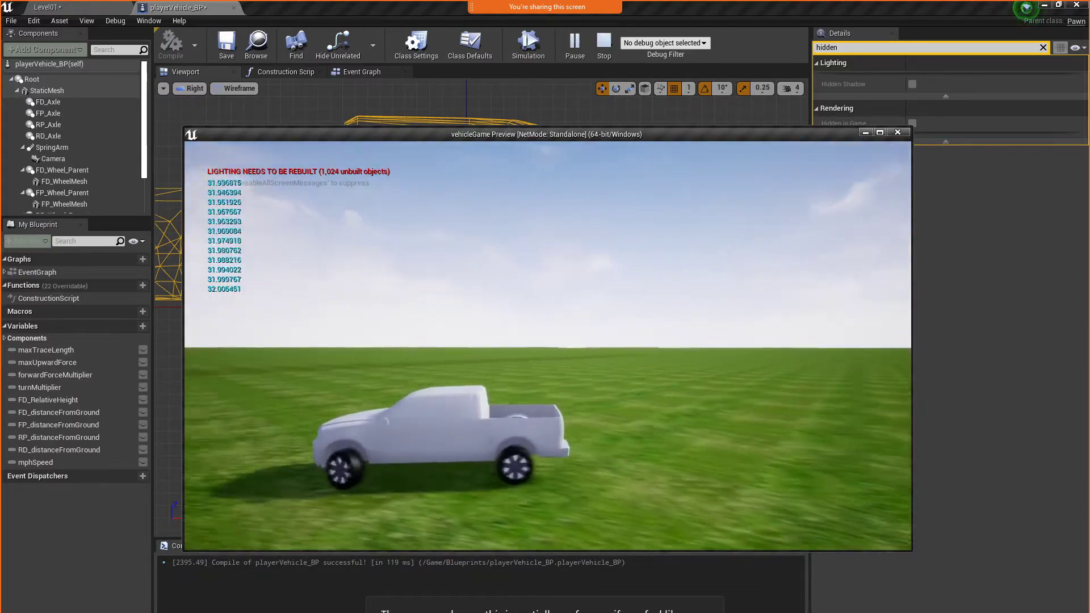
key(Escape)
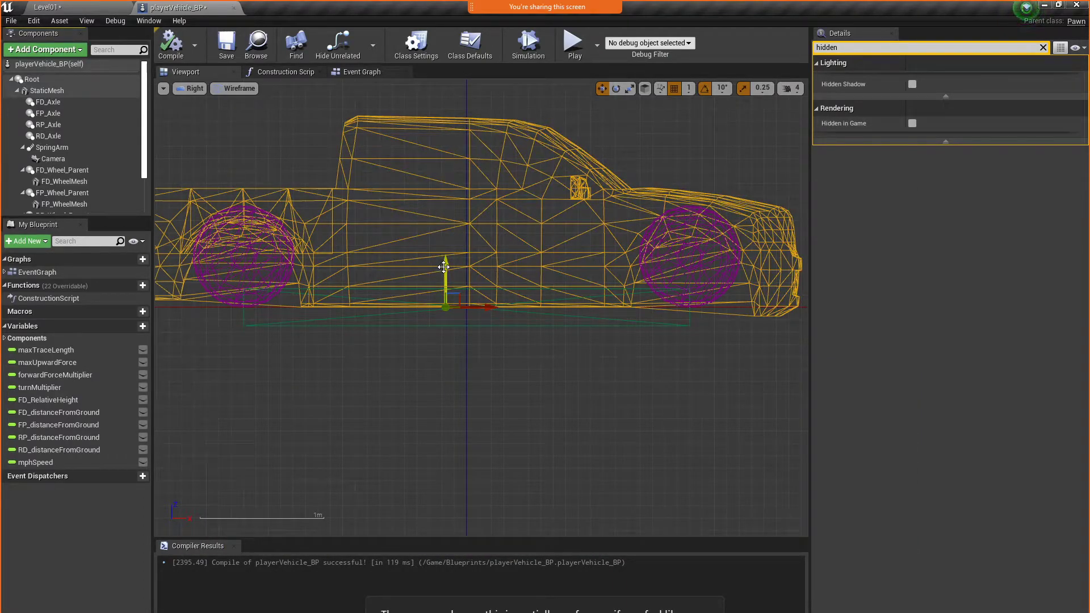
Lower the truck body mesh over the wheels and play-test the level to check the ride height
drag(444, 267, 444, 288)
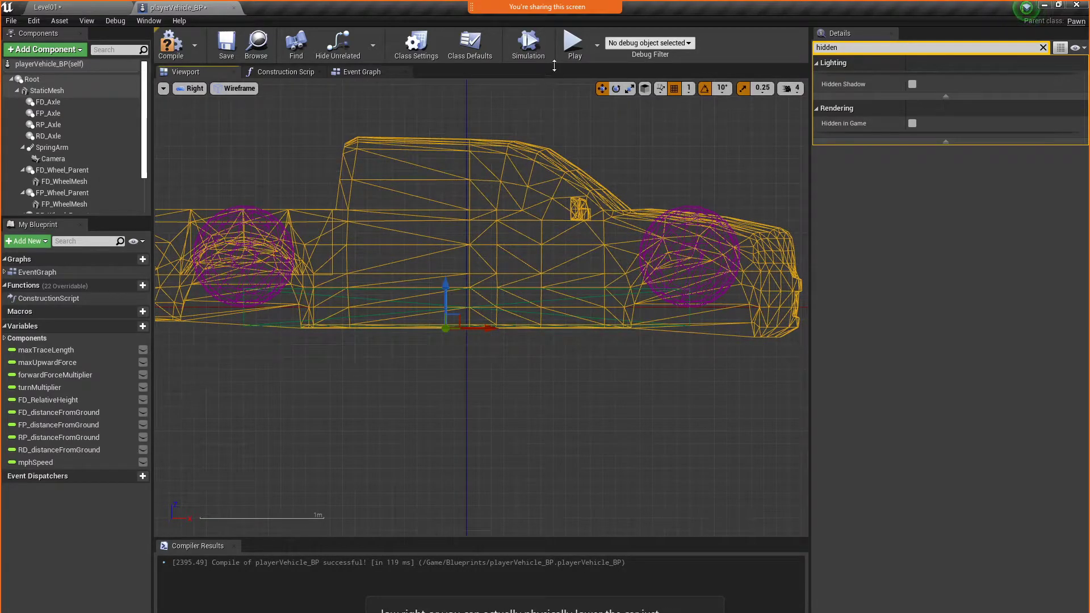
click(571, 55)
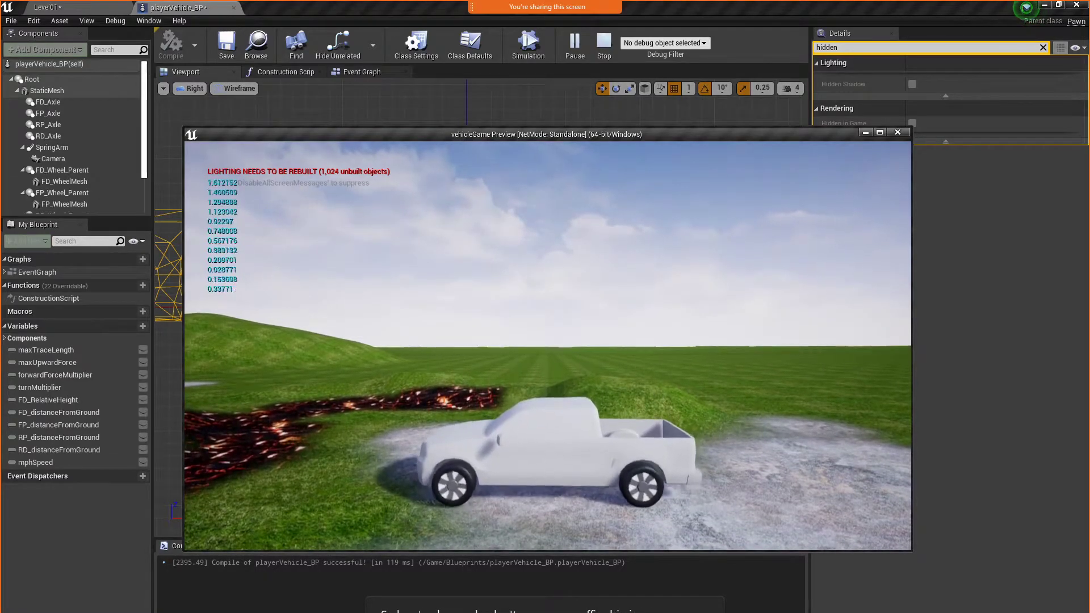
Drive the truck across the terrain, steering both ways and reversing, to check the body's fit over the wheels, and end the play-test
key(w)
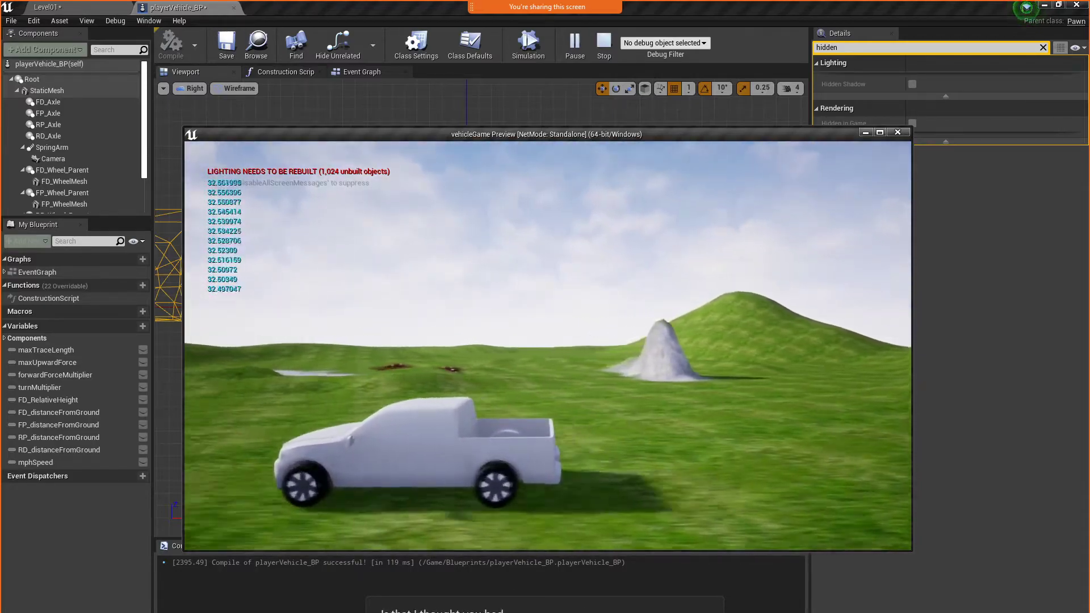
key(d)
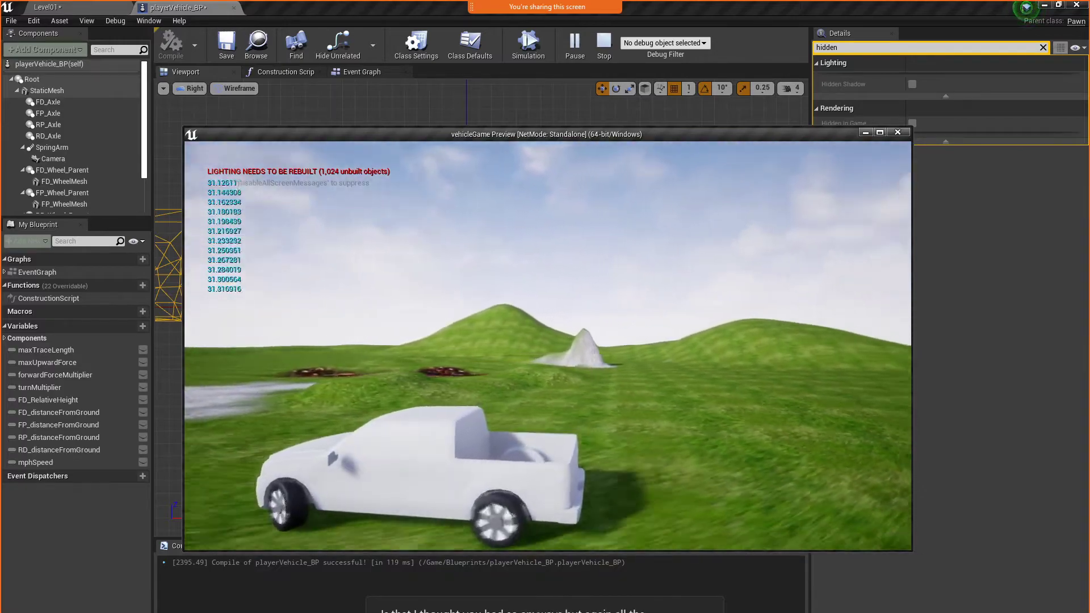
key(a)
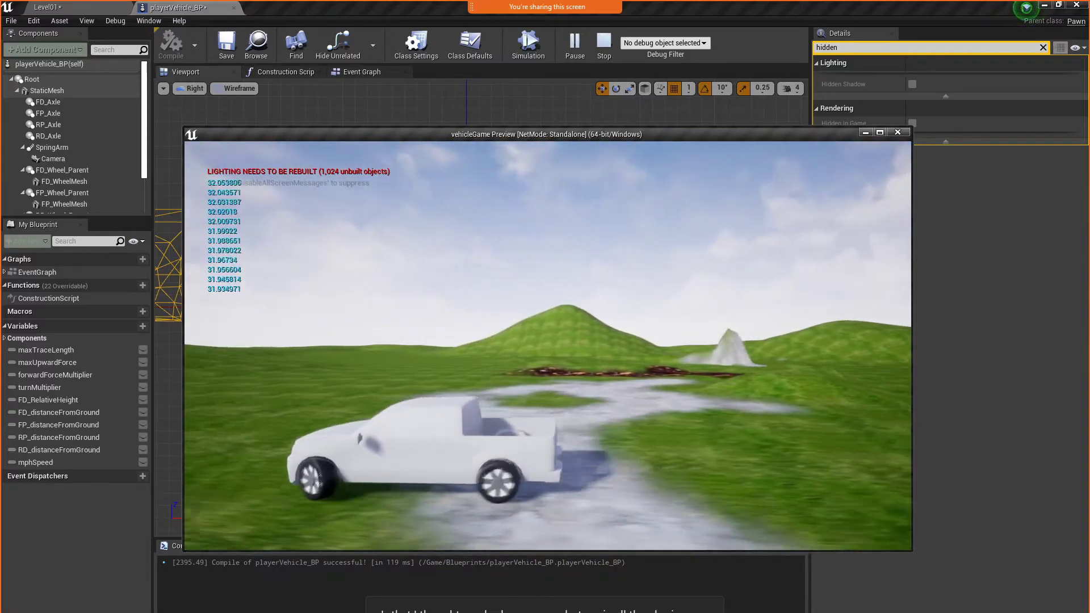
key(d)
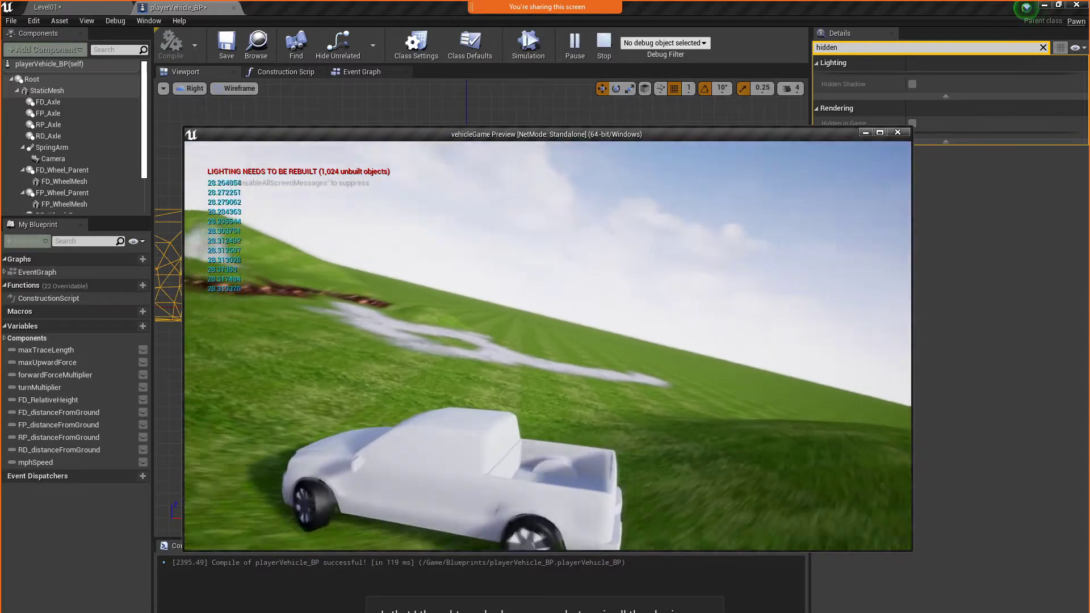
key(a)
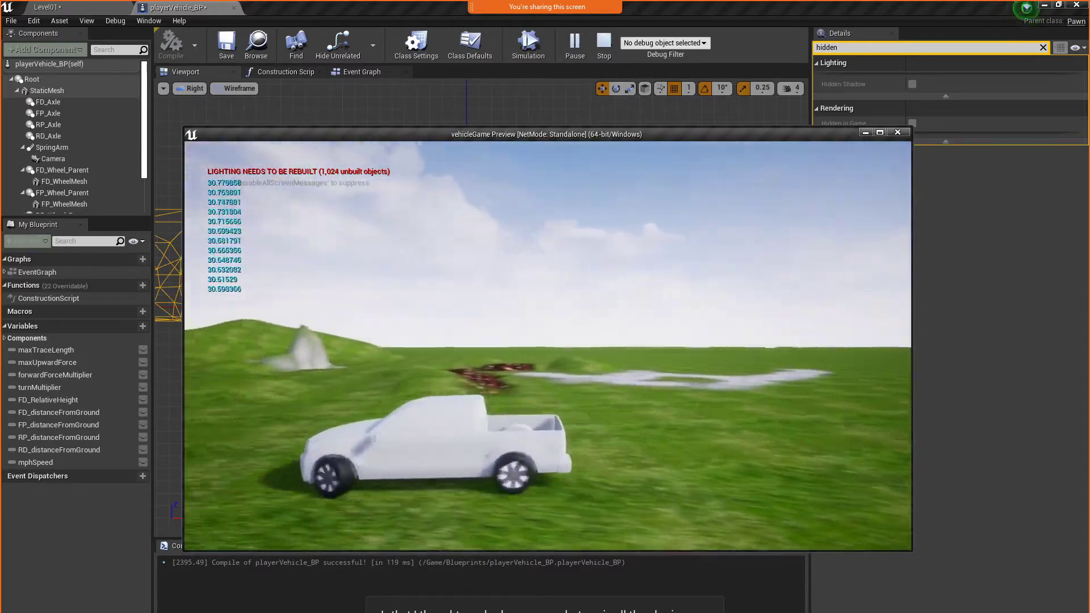
key(d)
key(a)
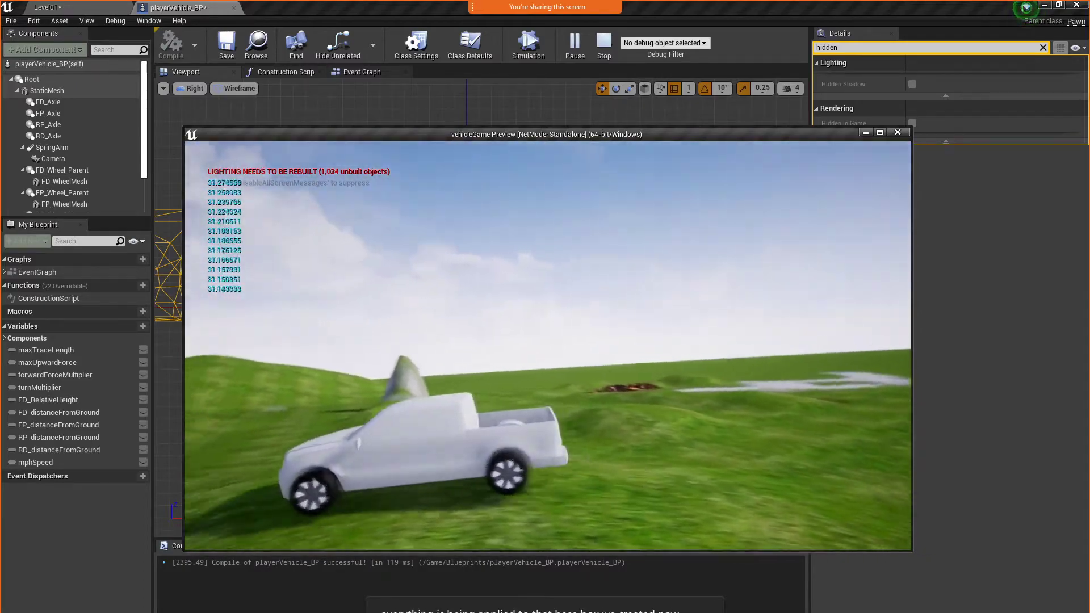
key(d)
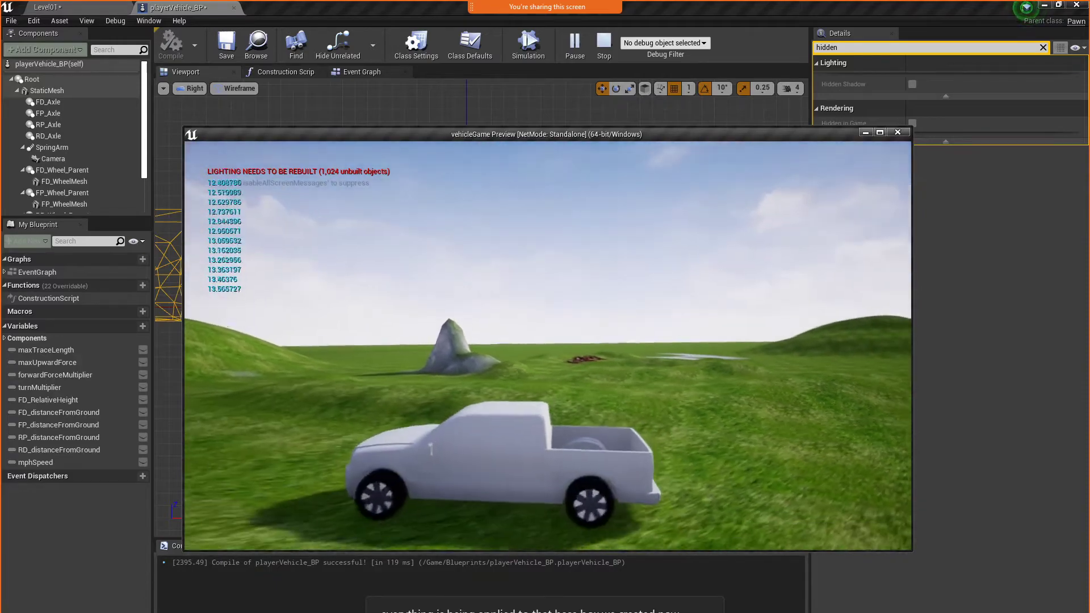
key(s)
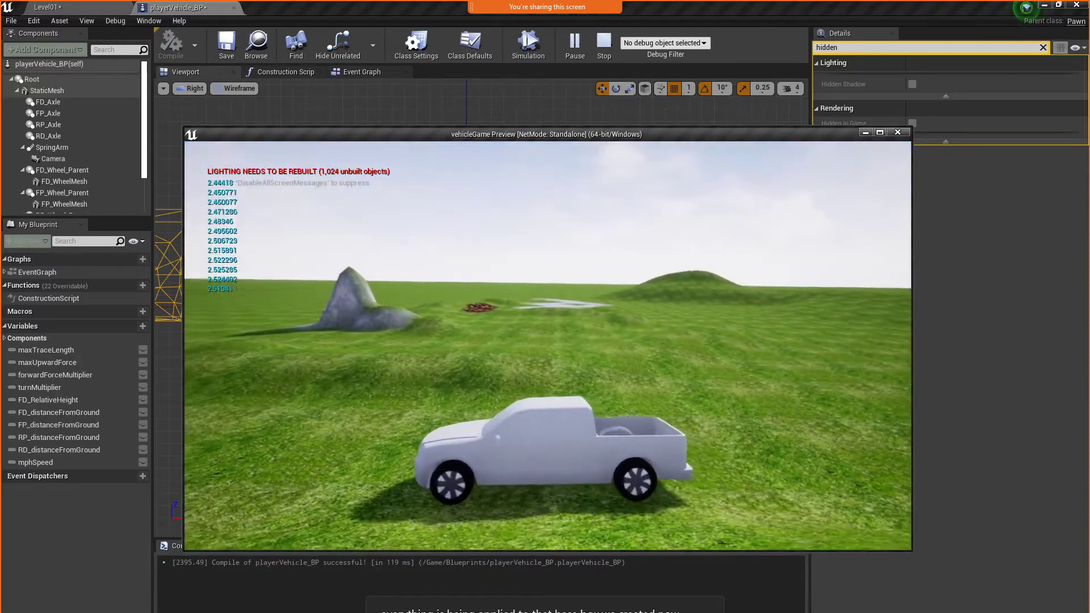
key(Escape)
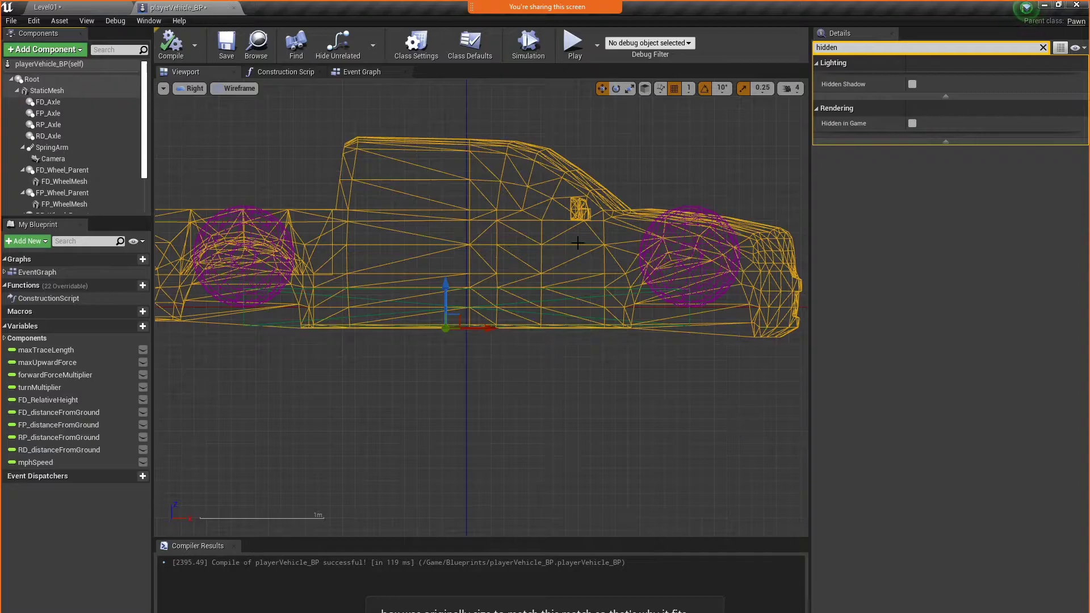
Switch the blueprint viewport to Perspective and examine the FD_Axle and FP_Axle placement and the wheels' fit against the truck body
click(193, 89)
click(210, 100)
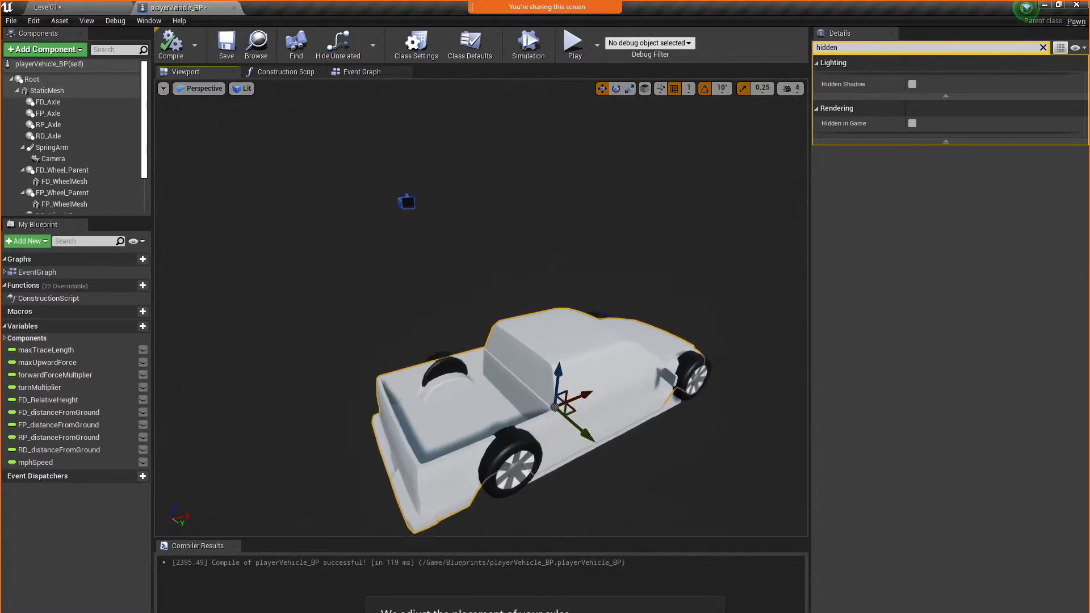
click(68, 104)
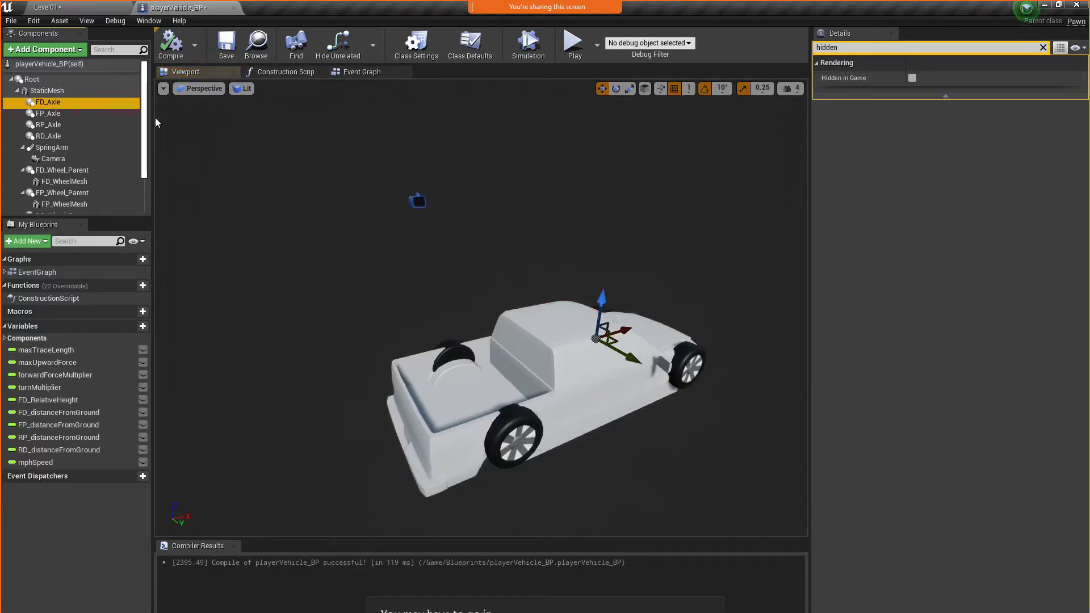
click(78, 116)
right_drag(698, 445, 738, 443)
key(w)
right_drag(533, 426, 528, 433)
key(s)
drag(421, 416, 512, 416)
click(519, 425)
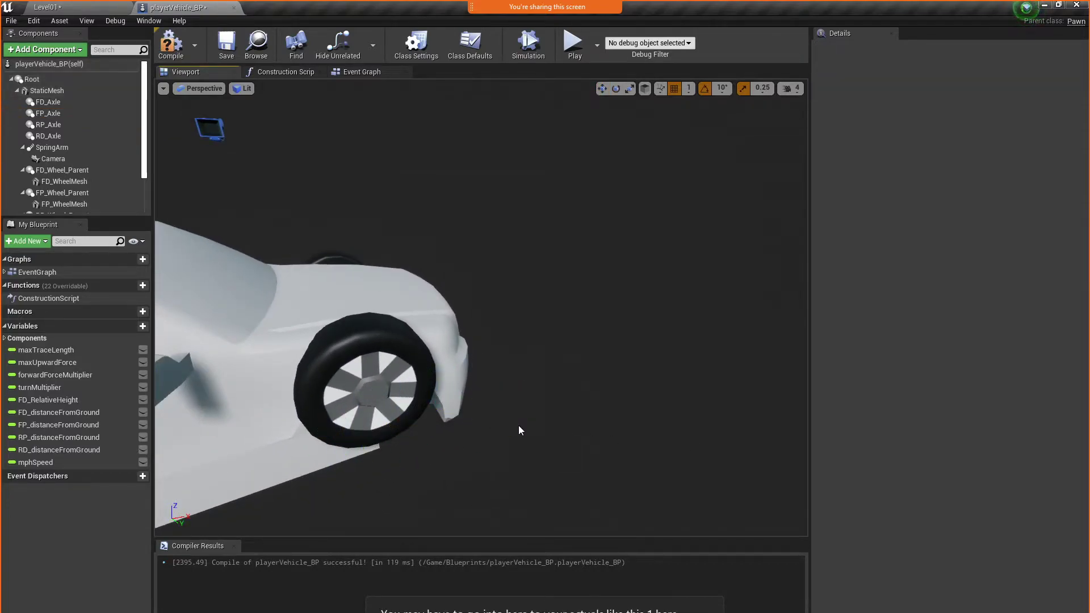
key(s)
right_drag(568, 361, 526, 352)
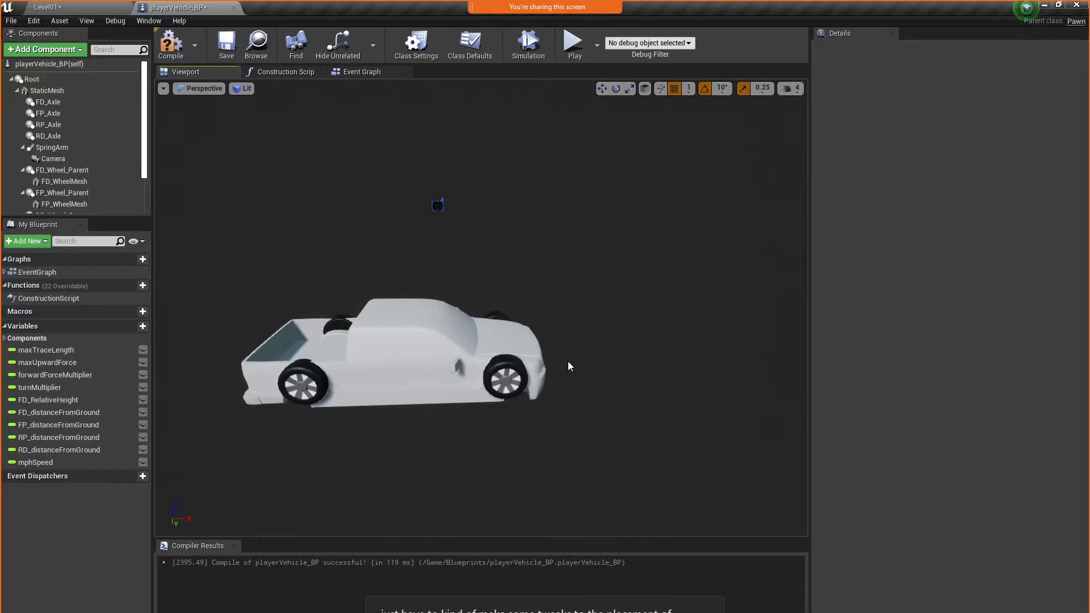
Play-test the level by driving the truck forward over the hills to check the wheel and body alignment
click(575, 56)
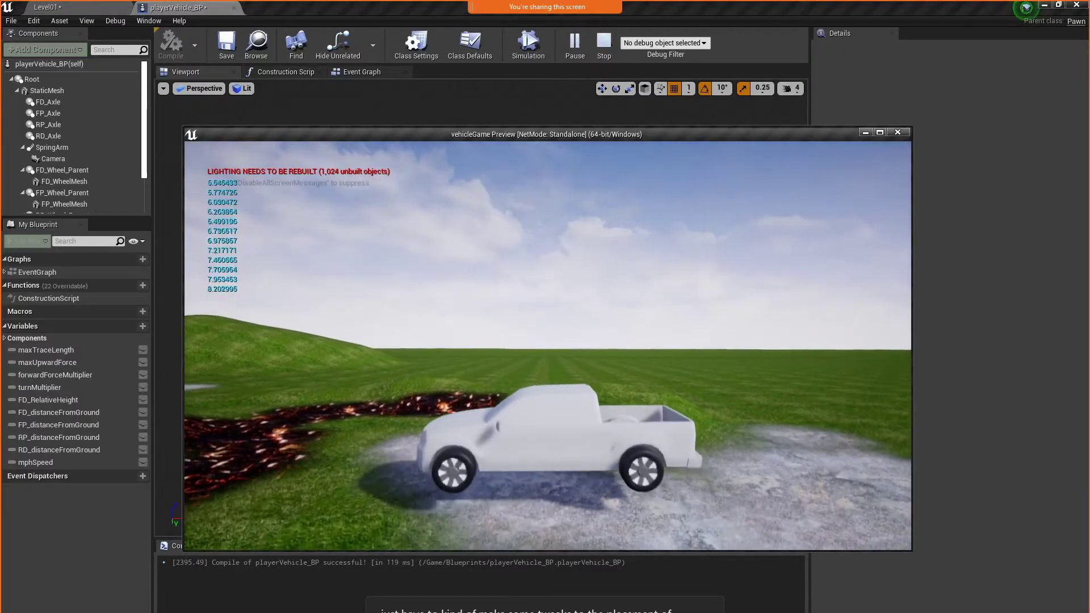
key(w)
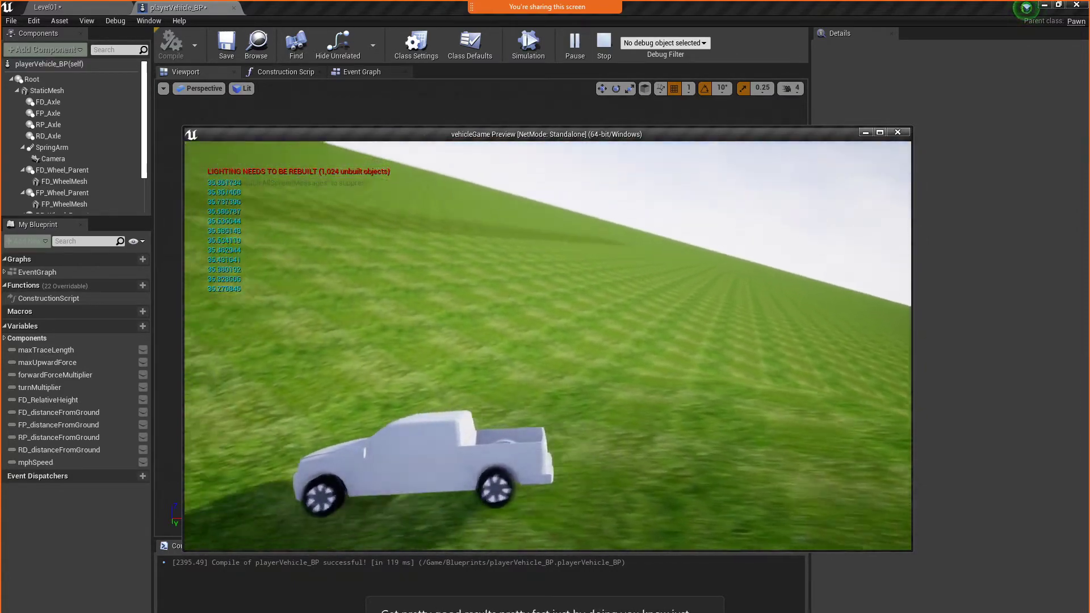
key(Escape)
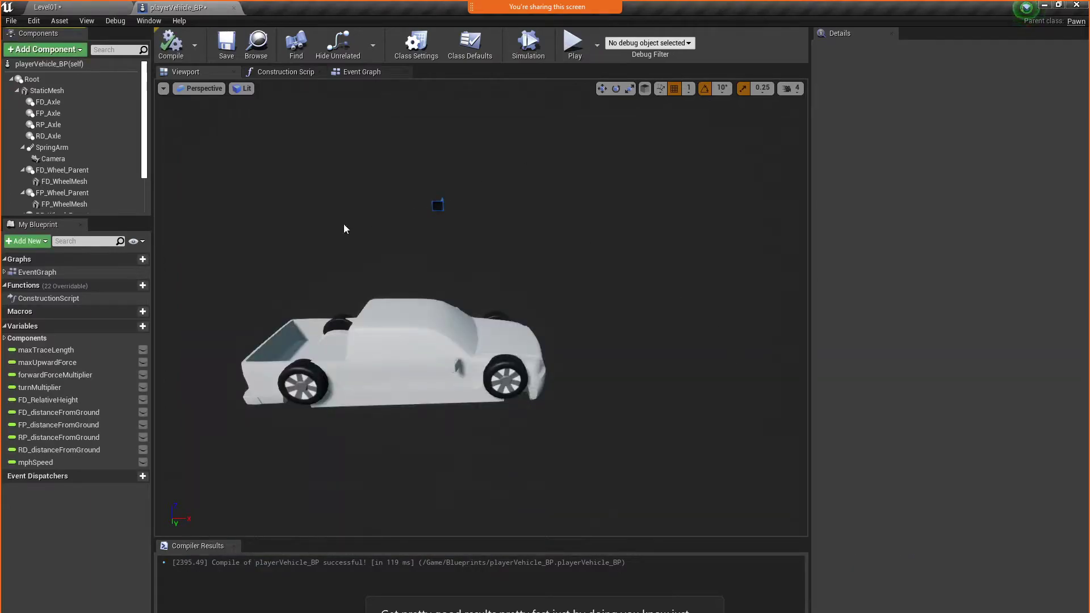
Rotate the SpringArm so the camera sits behind the truck, and compile and save the blueprint
double_click(52, 147)
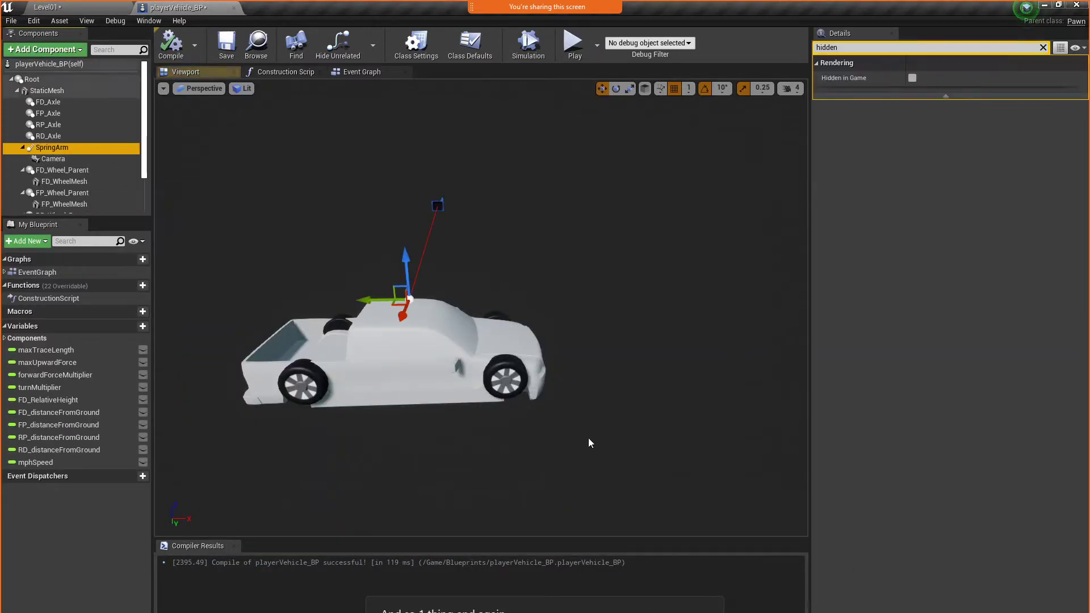
key(e)
drag(446, 417, 492, 392)
click(169, 55)
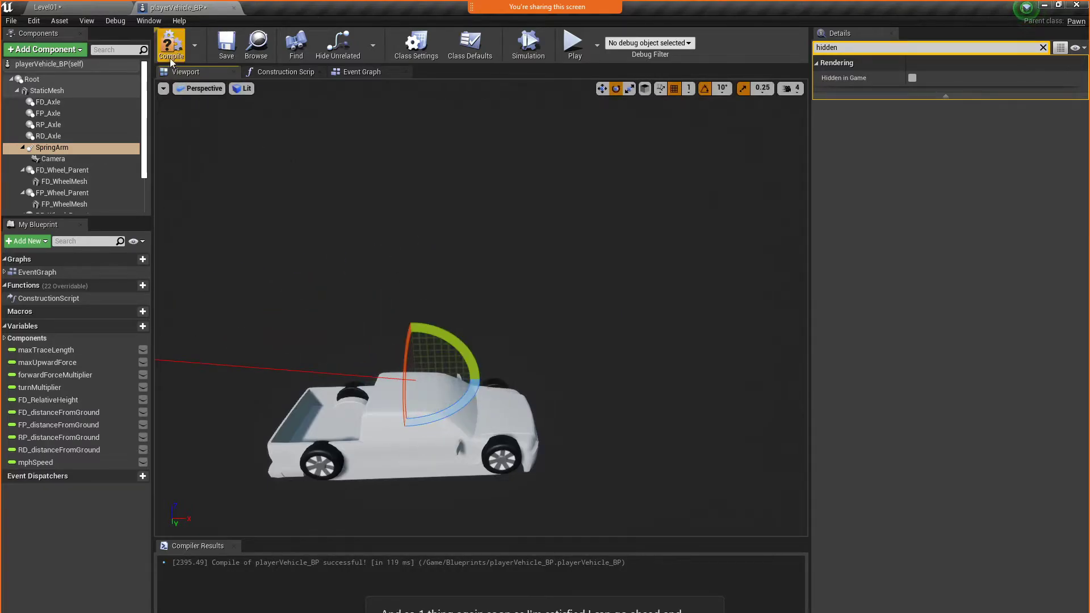
click(226, 45)
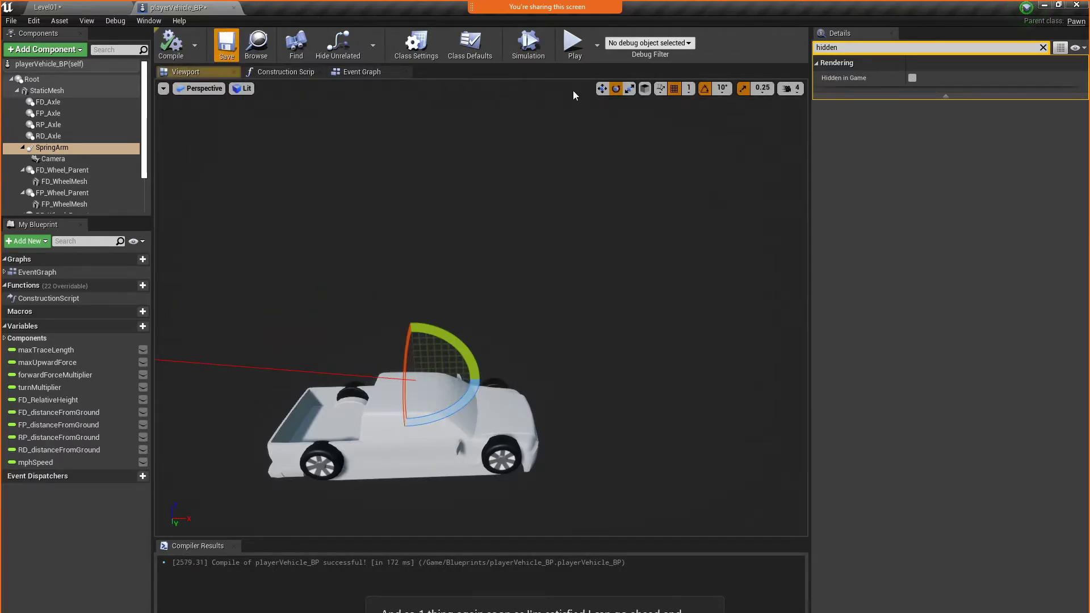
Play-test the level by driving forward to check the chase-camera view from behind the truck
click(573, 45)
key(w)
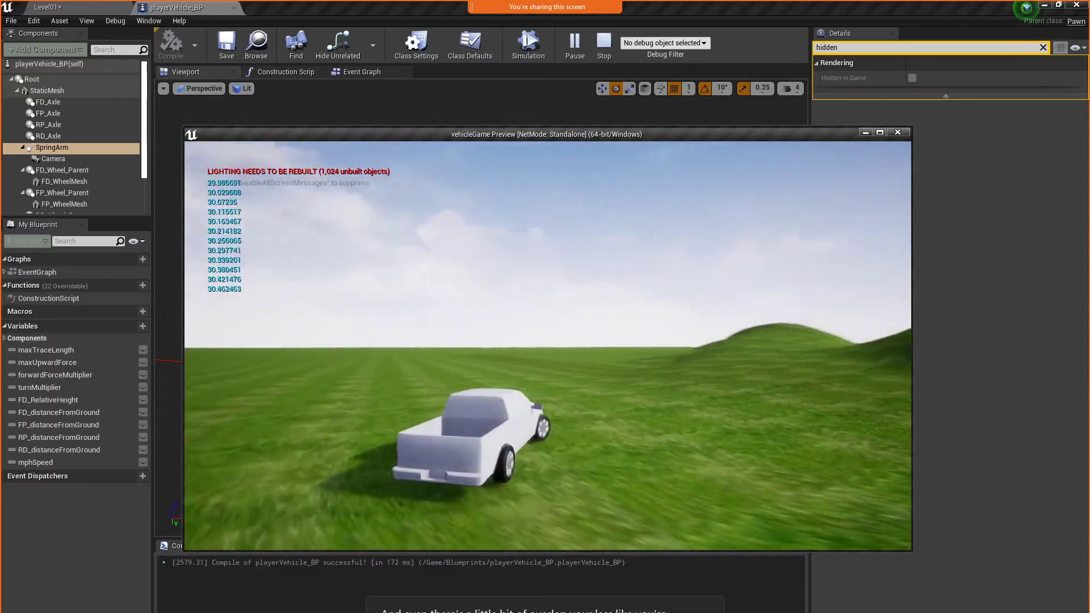
key(Escape)
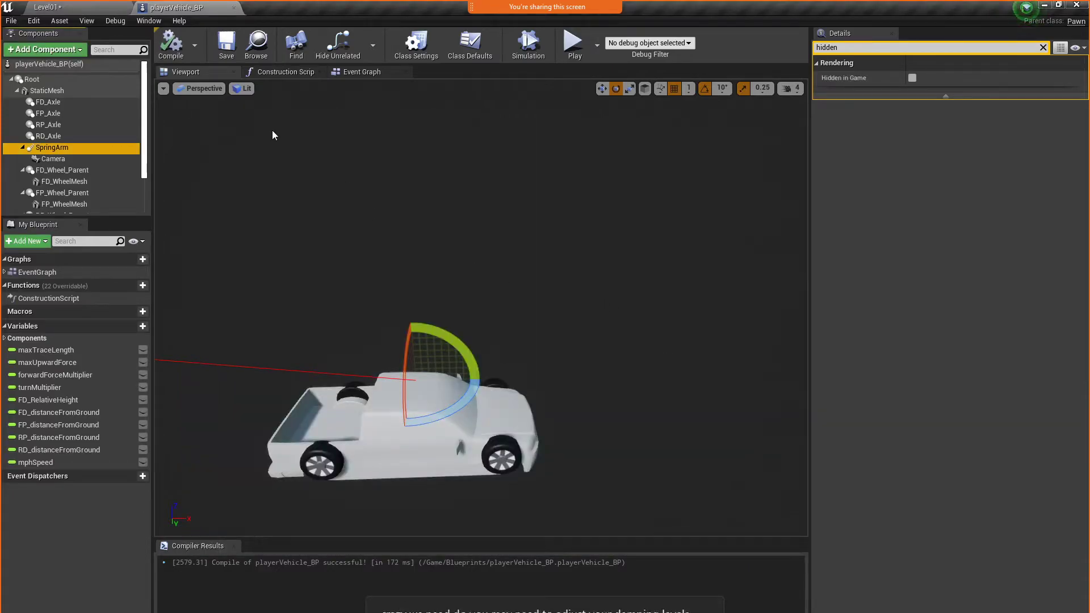
Set the Angular Damping of the root StaticMesh component to 2.0 and compile the blueprint
click(95, 92)
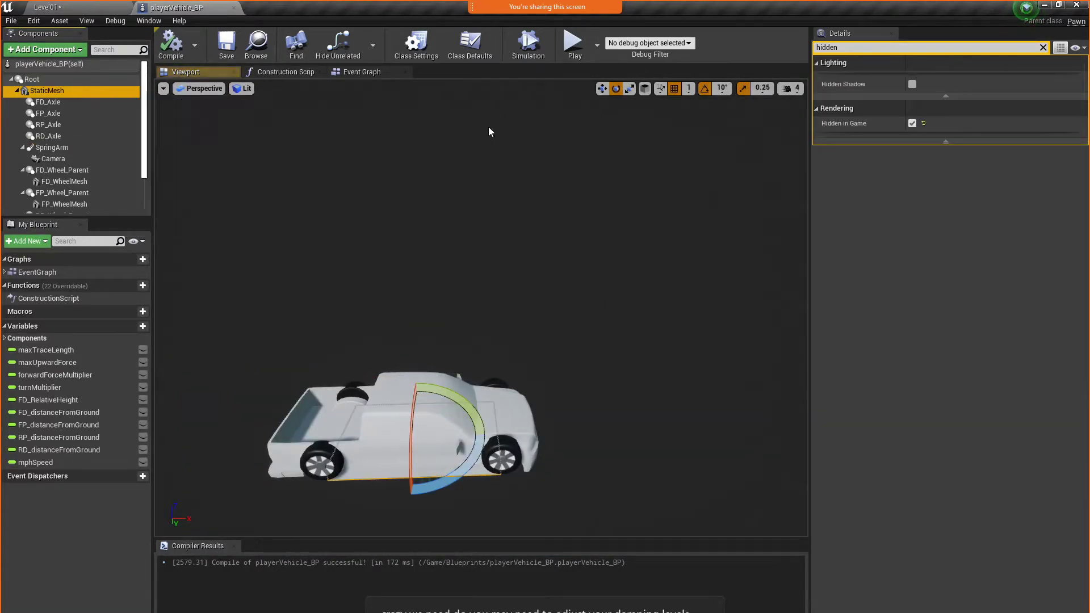
click(1043, 48)
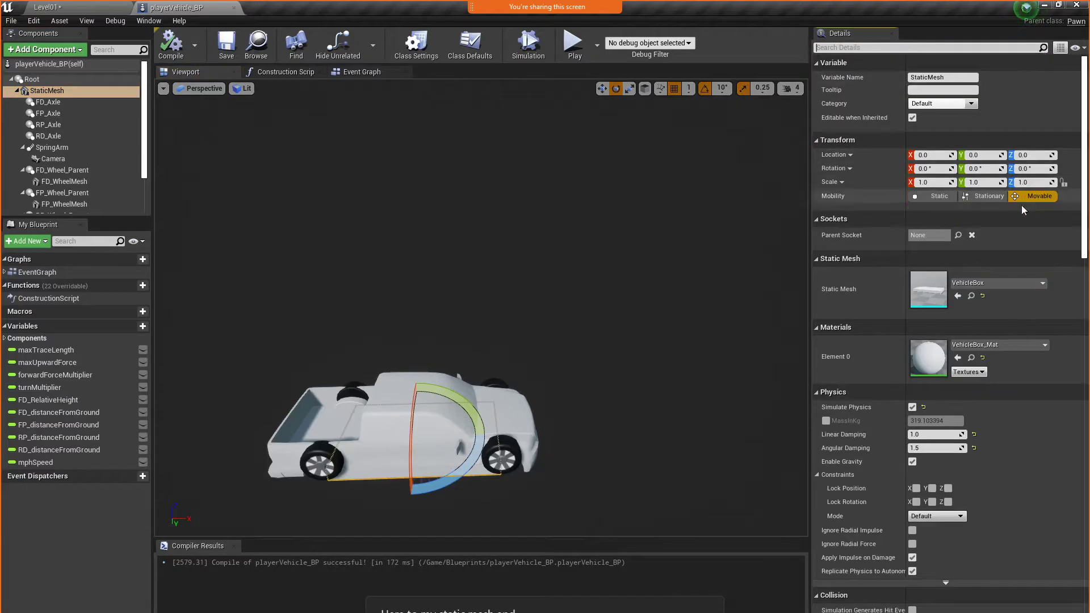
click(935, 449)
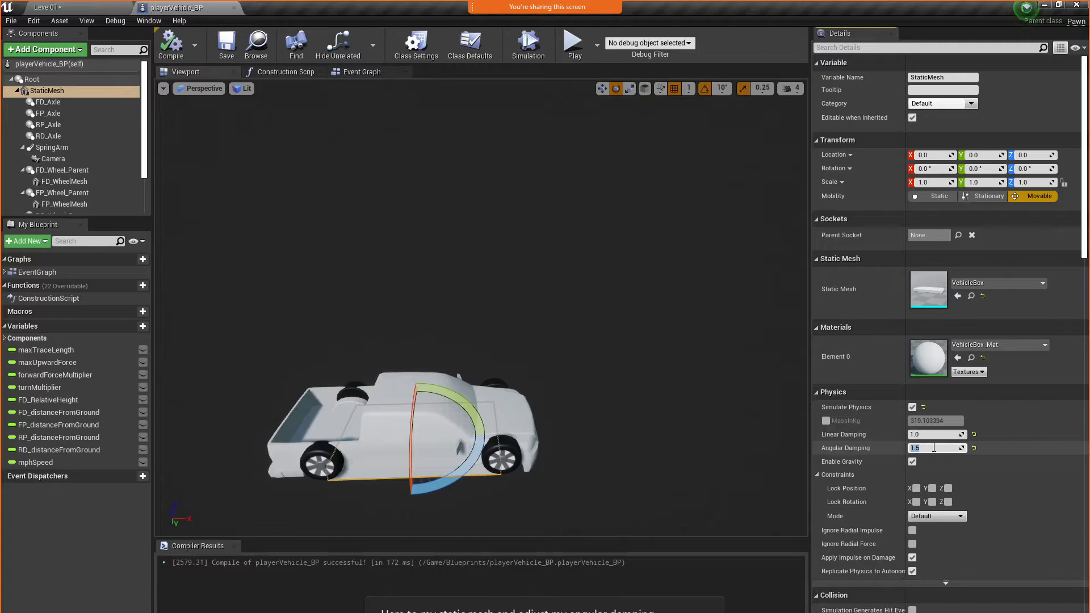
text(2)
key(Return)
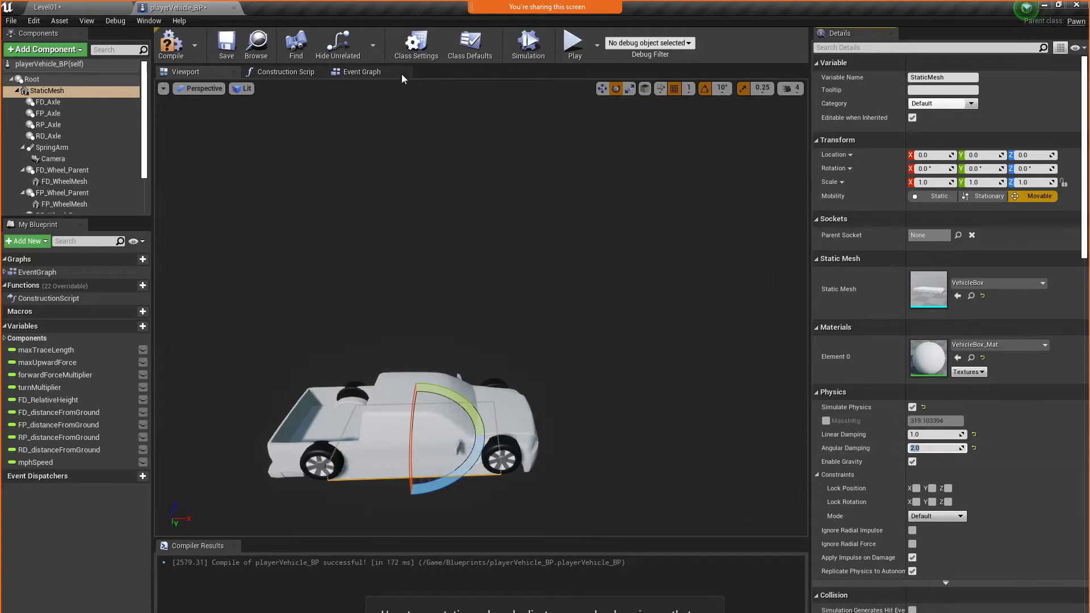
click(171, 53)
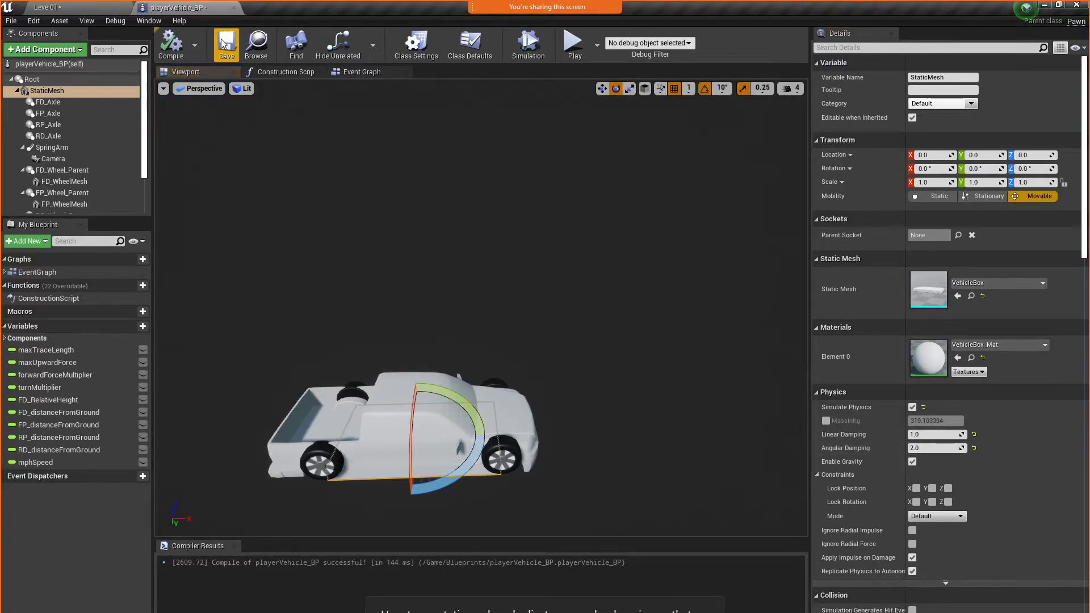
Play-test the level by driving the truck forward and steering both ways over the hills to check the damping, and end the session
click(585, 39)
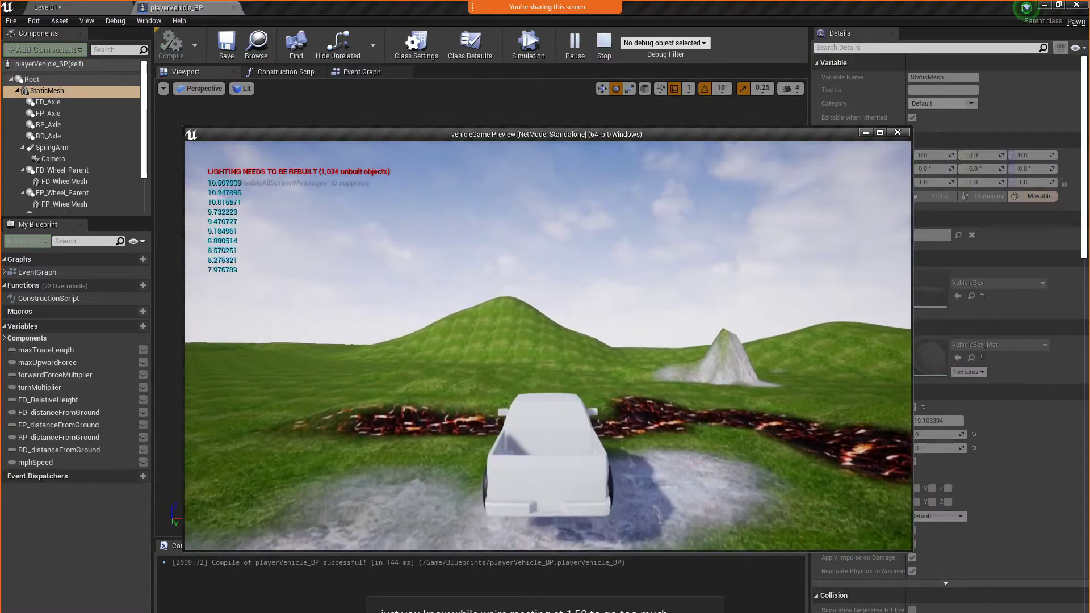
key(w)
key(d)
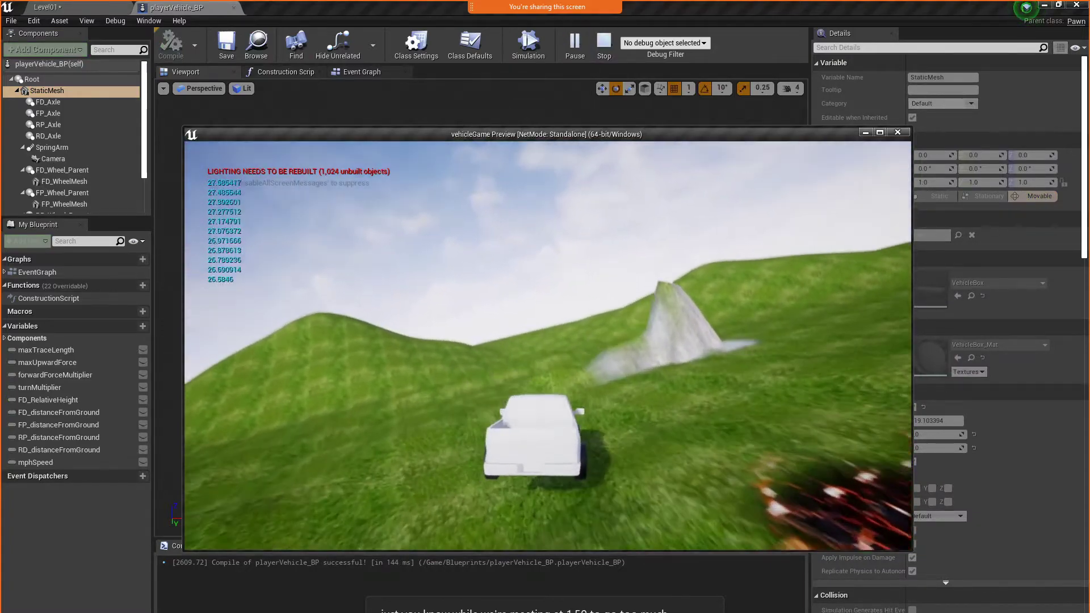
key(a)
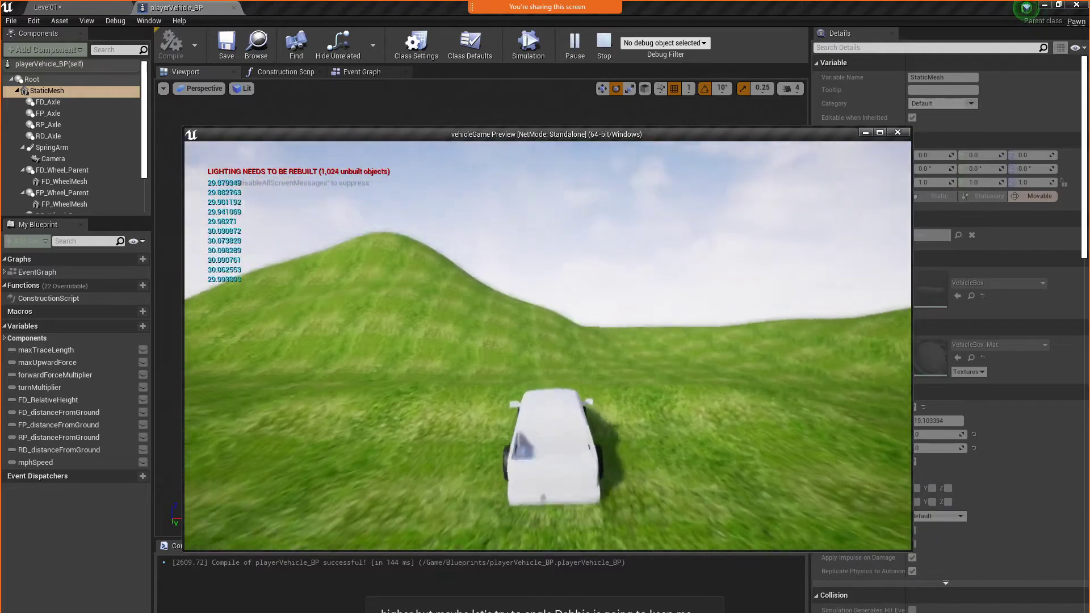
key(a)
key(d)
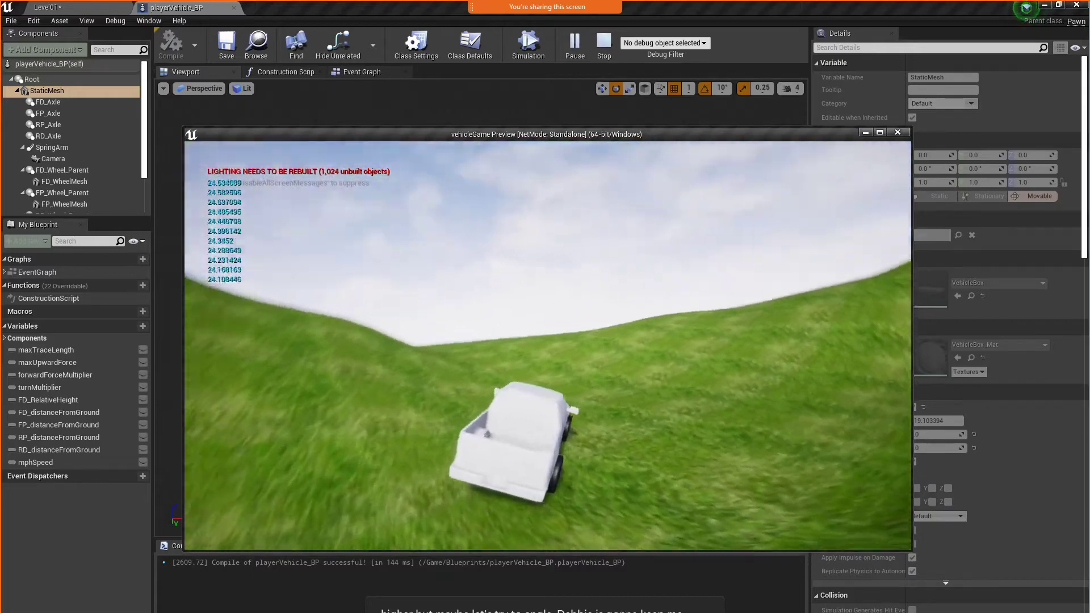
key(a)
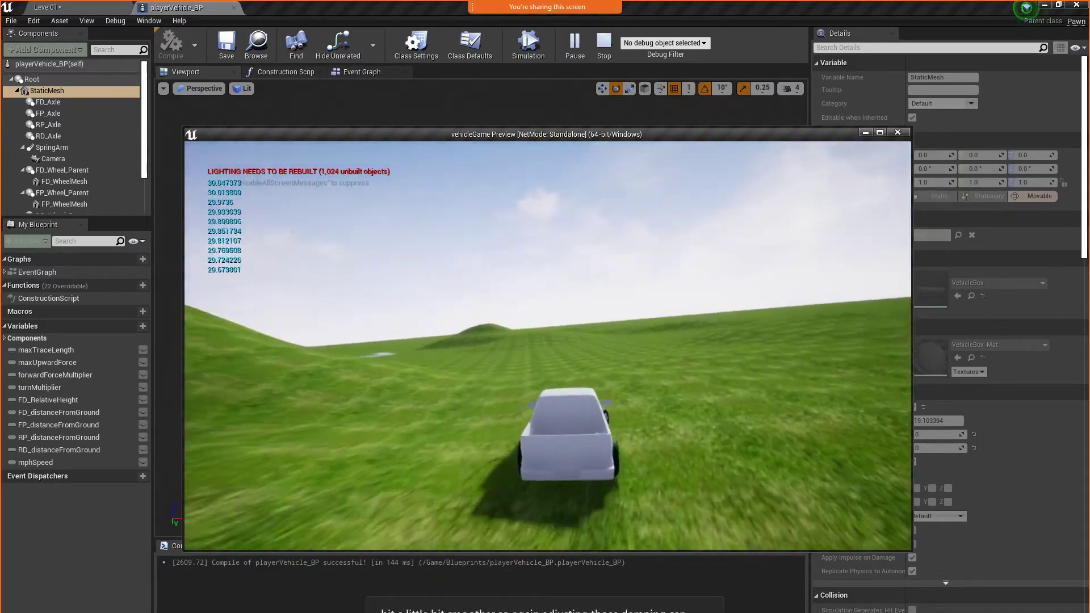
key(d)
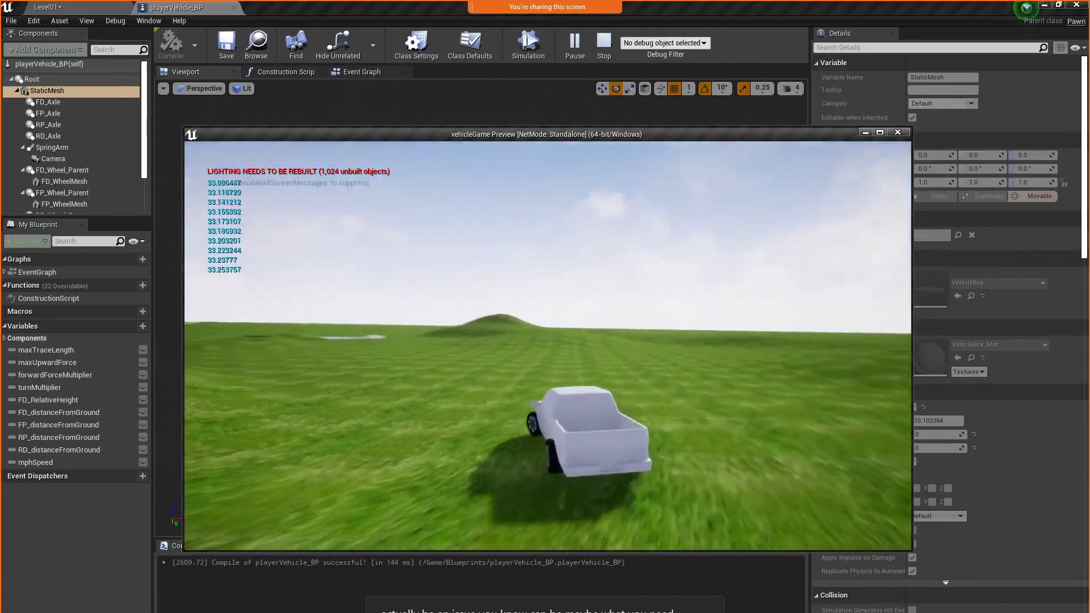
key(d)
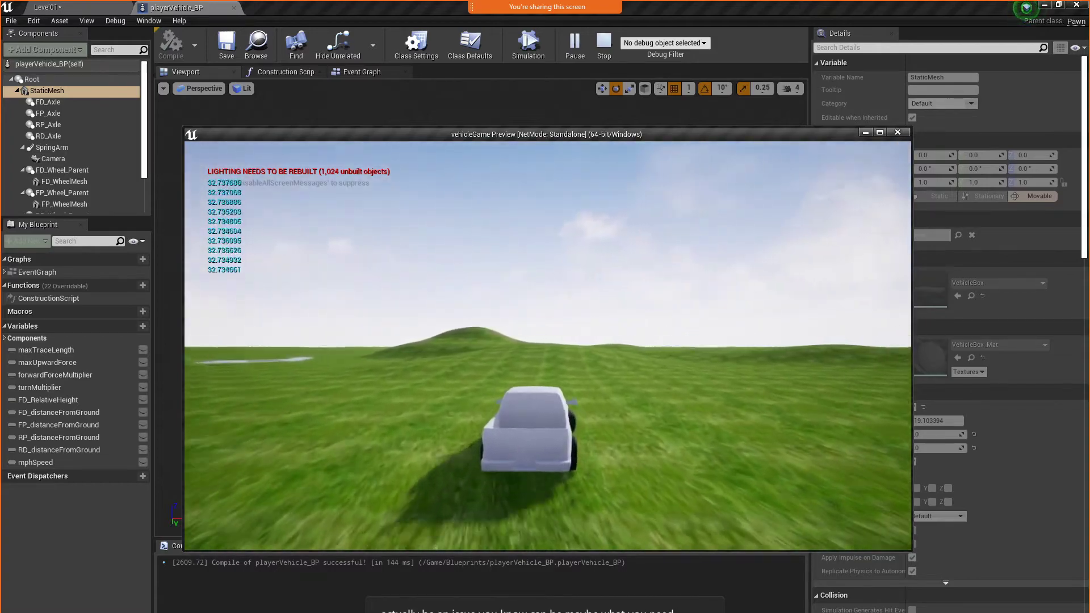
key(a)
key(d)
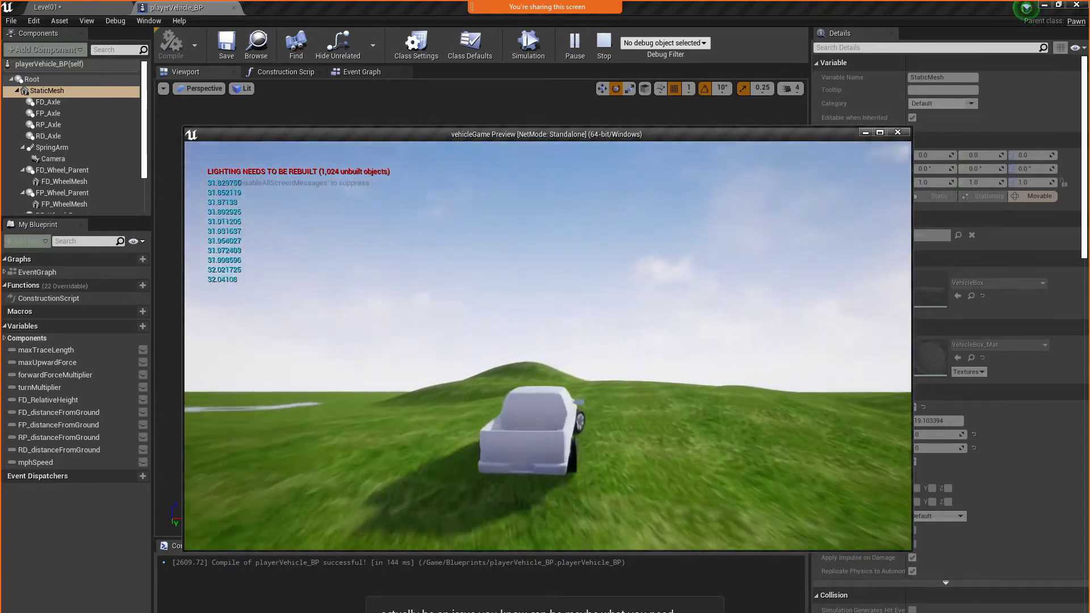
key(a)
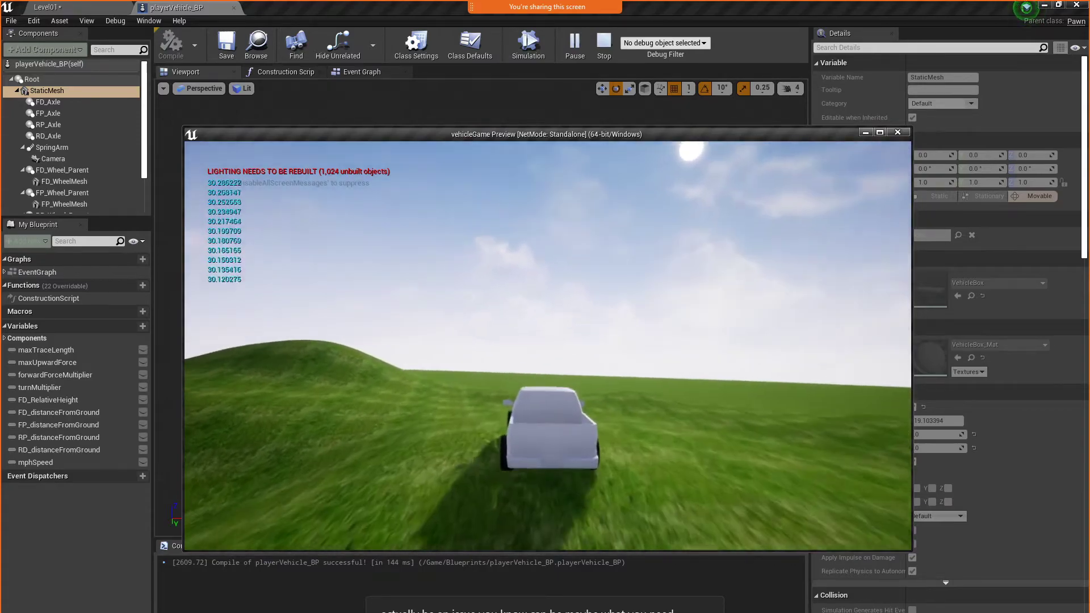
key(d)
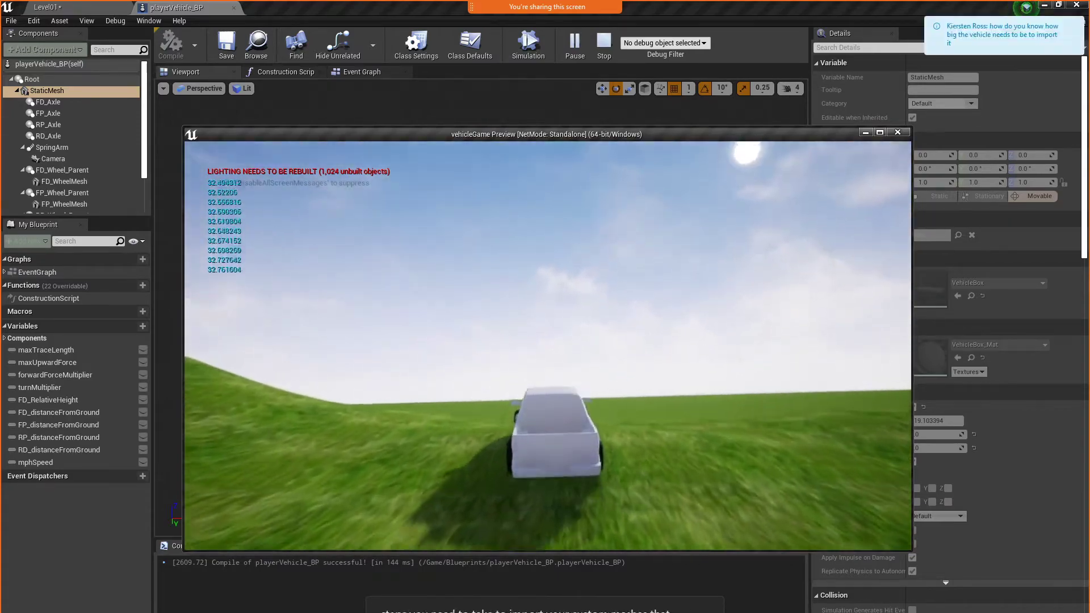
key(a)
key(Escape)
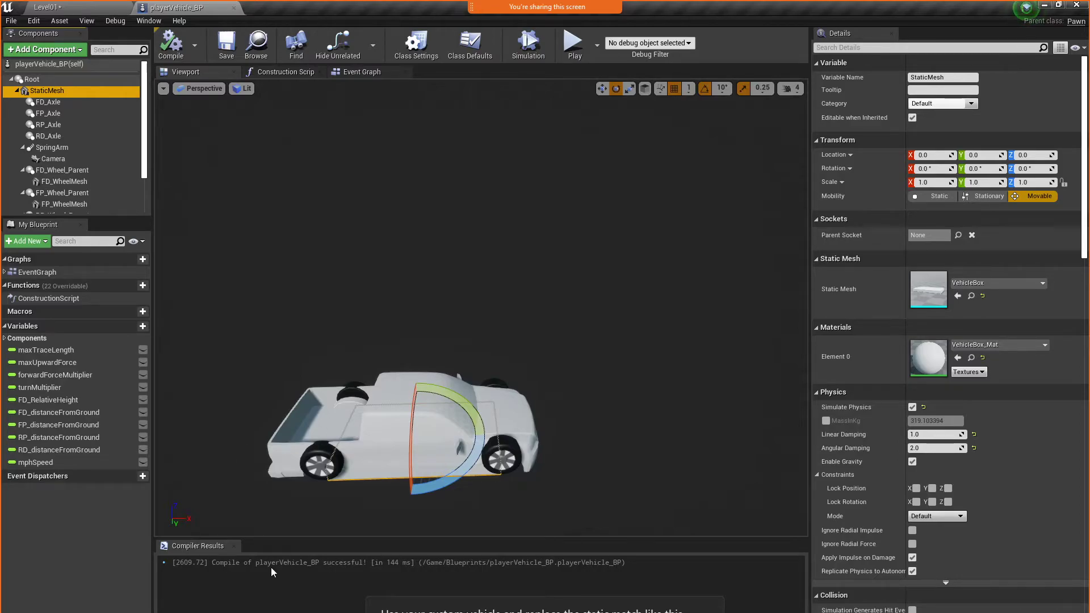
Open the meeting chat to read the latest question and move the chat window out of the way
mouse_move(545, 6)
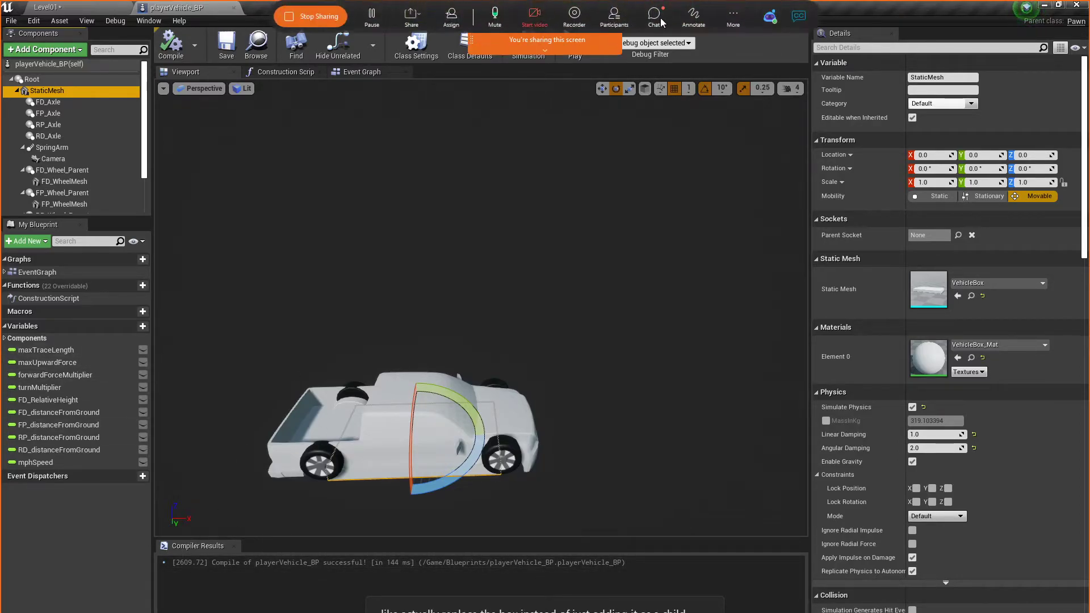
click(661, 22)
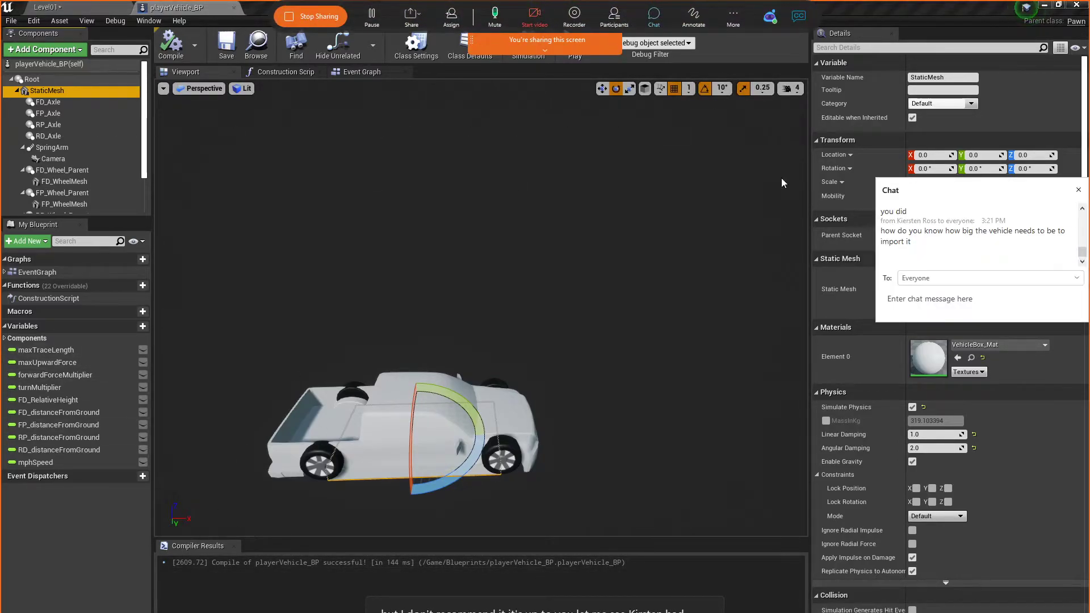
drag(947, 187, 0, 121)
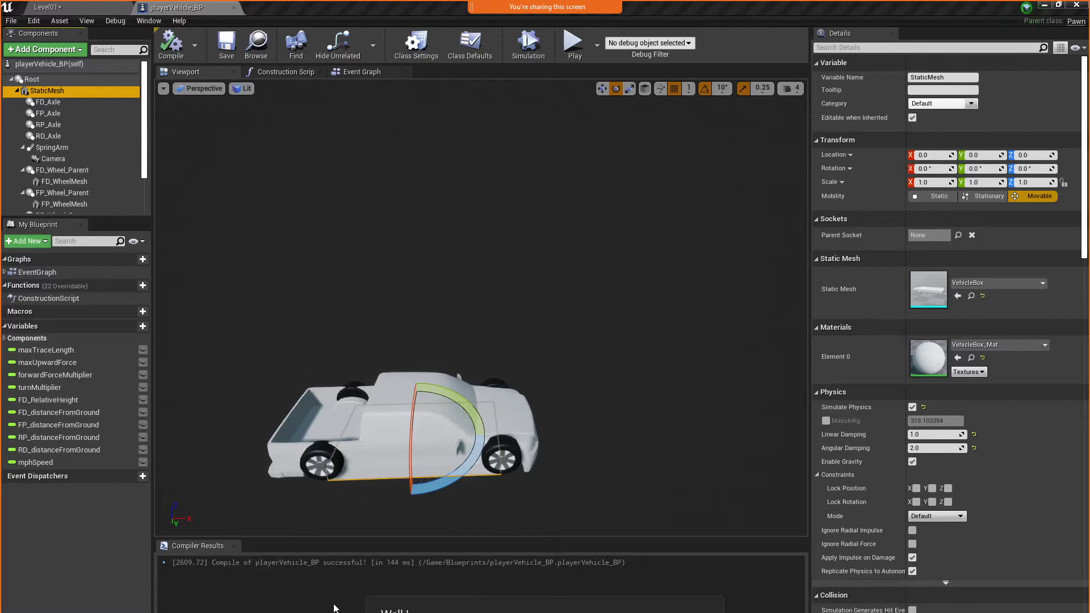
Switch to Maya and examine the TruckBody model up close, selecting its mesh to inspect the geometry
mouse_move(181, 612)
click(242, 602)
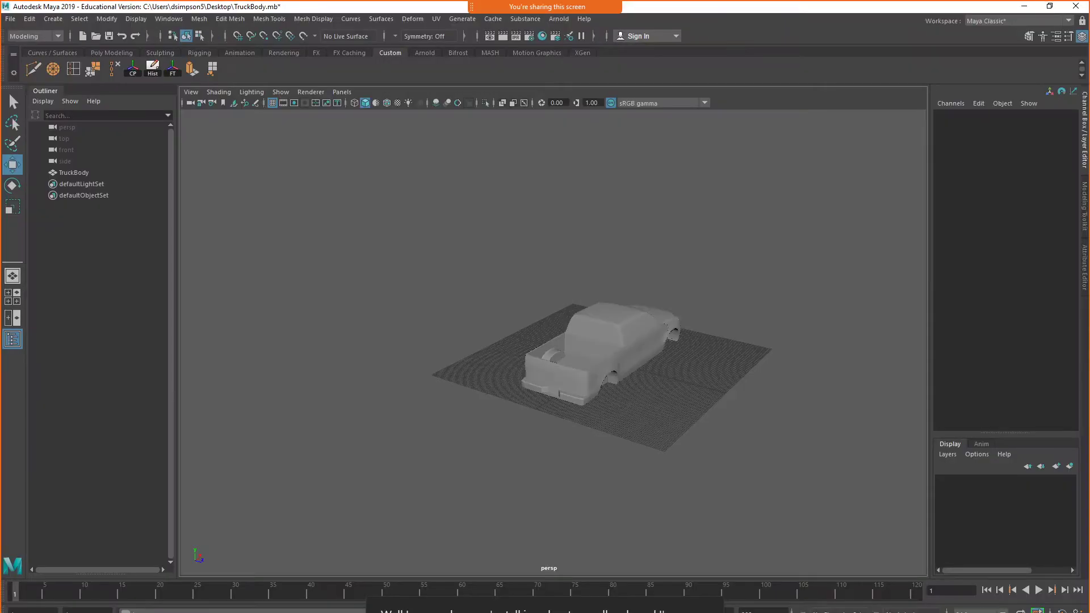
alt+drag(678, 413, 550, 429)
alt+drag(548, 383, 574, 384)
scroll(539, 379, up, 2)
alt+middle_drag(575, 384, 585, 404)
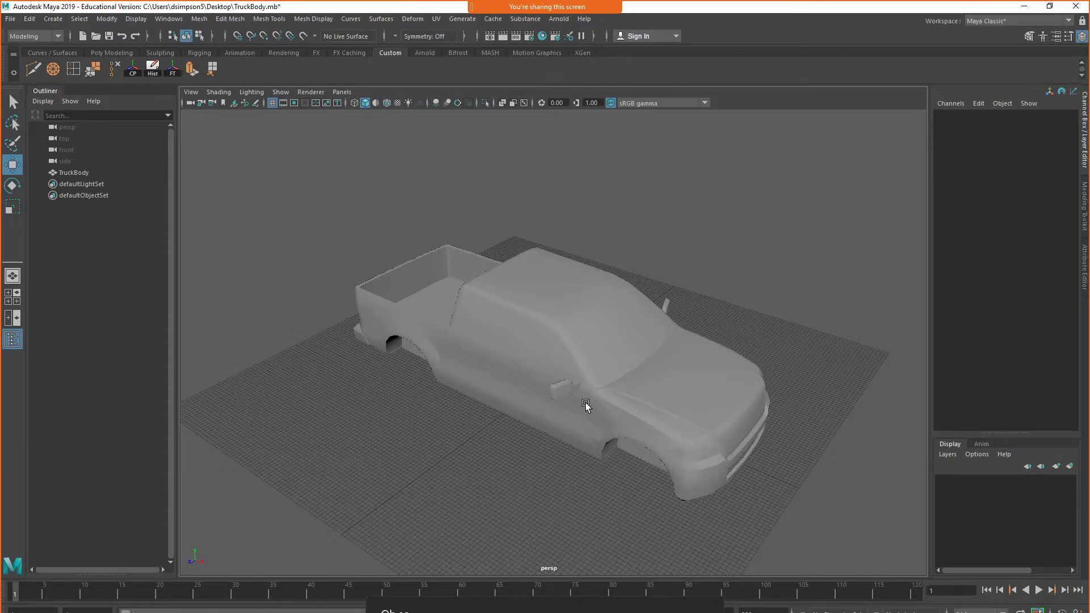
click(620, 374)
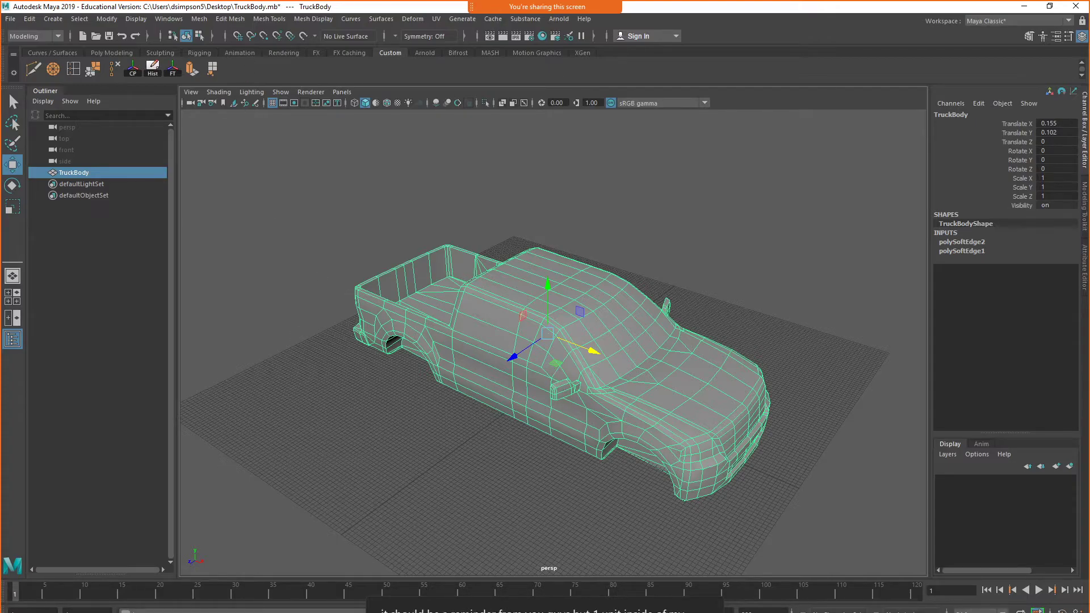
Create a polygon cube about 85 wide, 156 high and 212 deep around the truck's cab as a scale reference
click(53, 19)
mouse_move(80, 60)
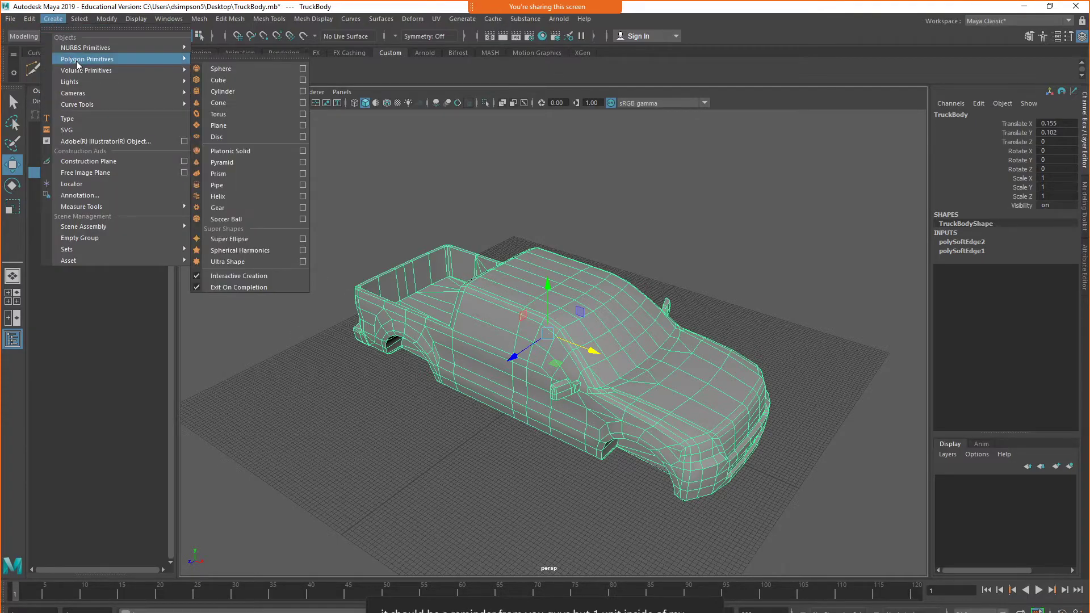
click(263, 80)
drag(482, 407, 627, 357)
drag(532, 416, 541, 272)
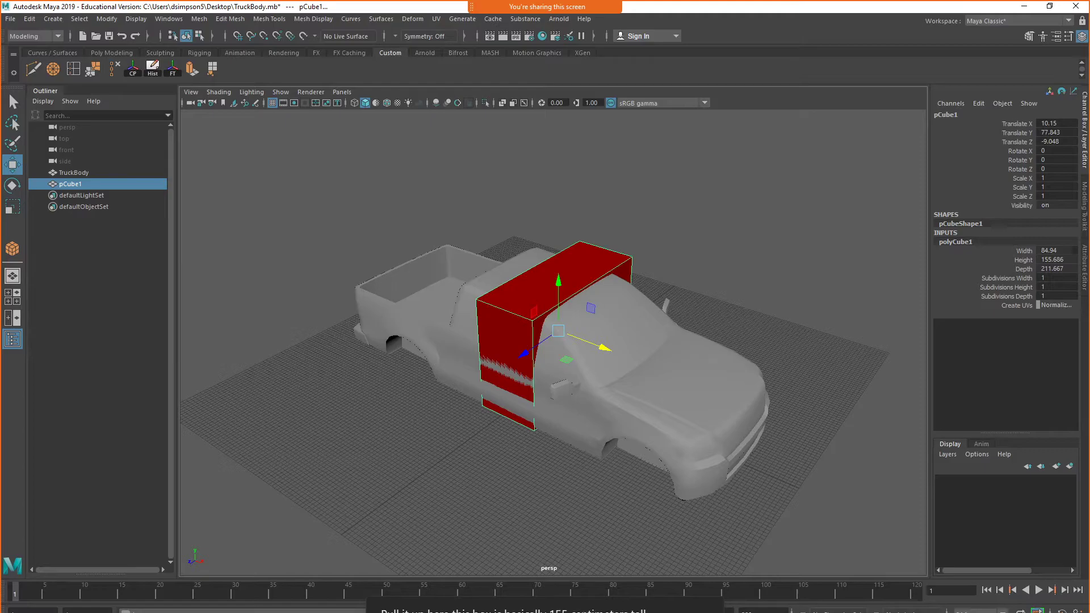
Switch to the browser, search Google for "155 cm to feet" to convert the cube's height, and return to Maya
drag(0, 48, 521, 1)
click(525, 243)
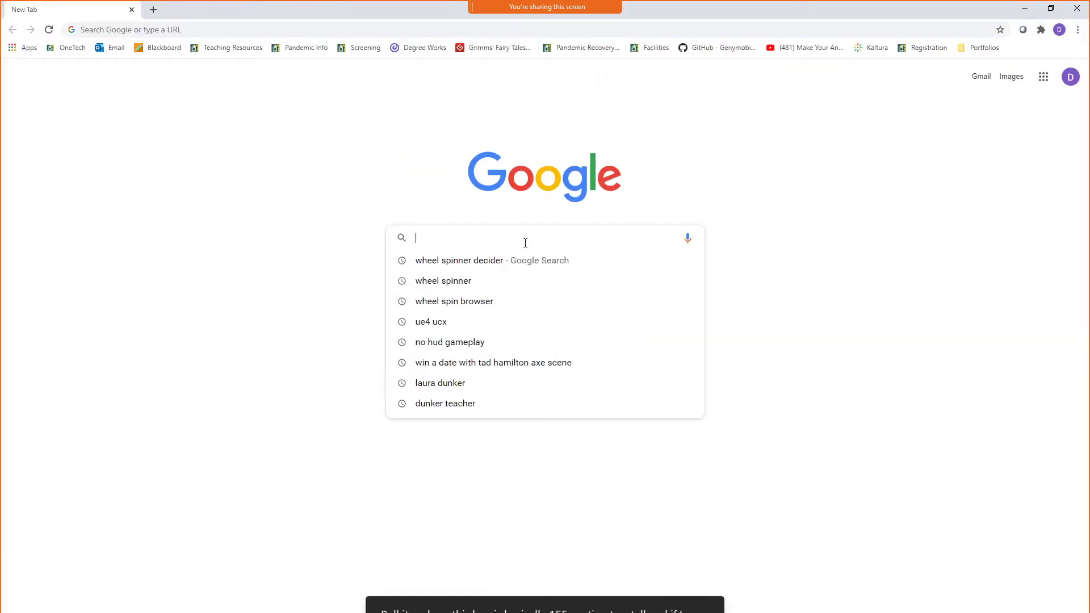
text(155 cm to )
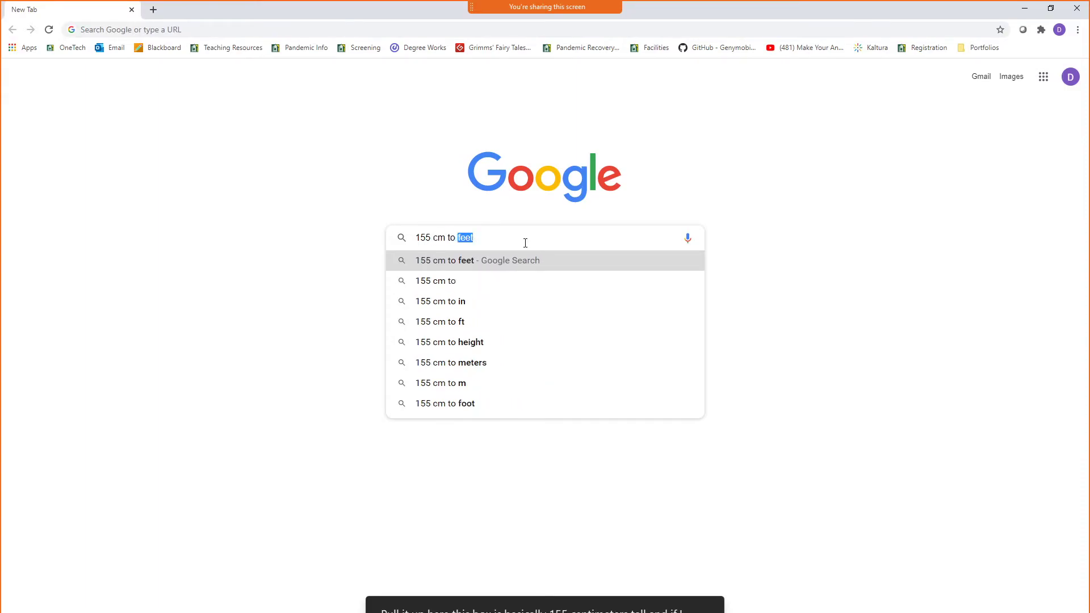
text(feet)
key(Return)
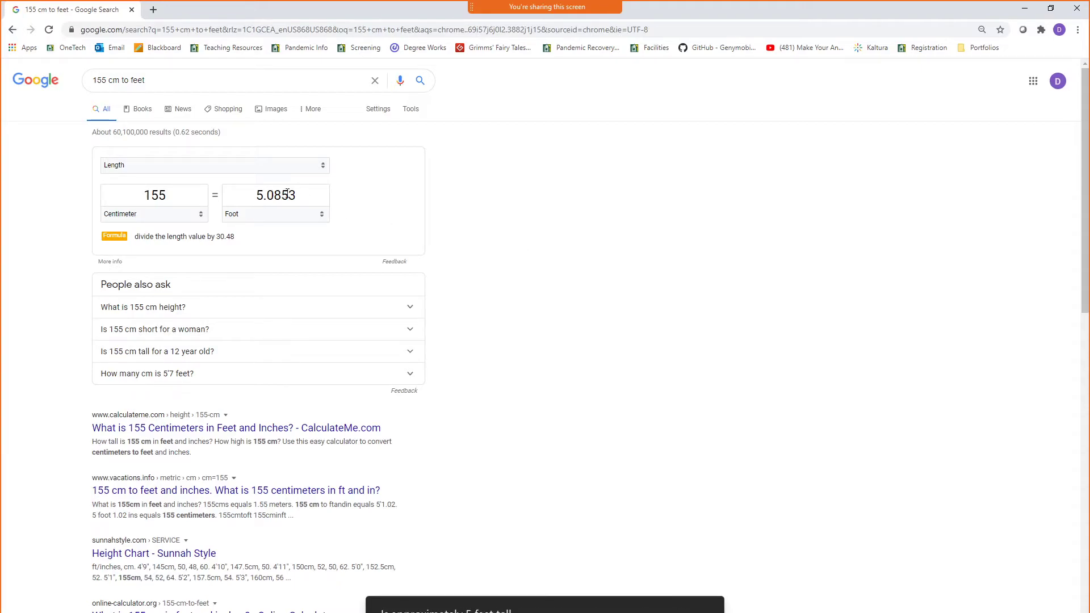
click(1026, 8)
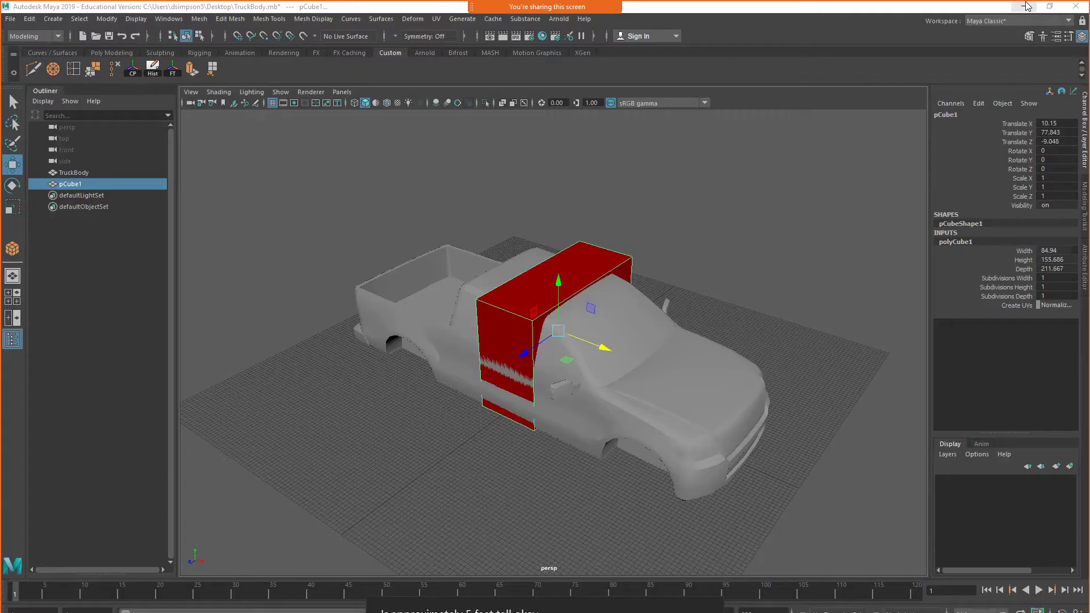
Delete the reference cube from the scene and select the TruckBody mesh
alt+drag(619, 462, 647, 441)
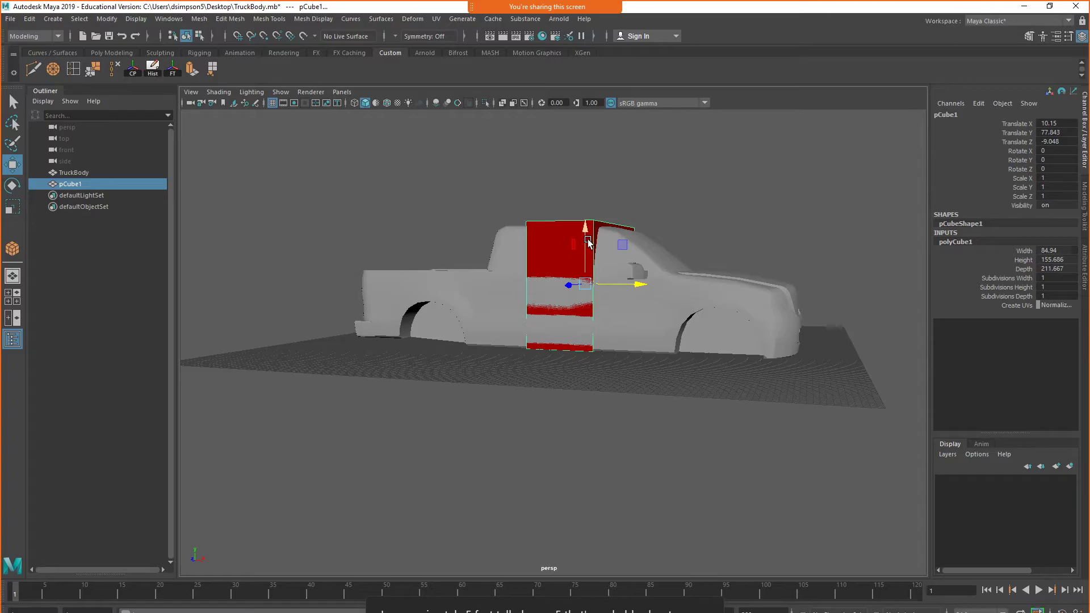
key(Delete)
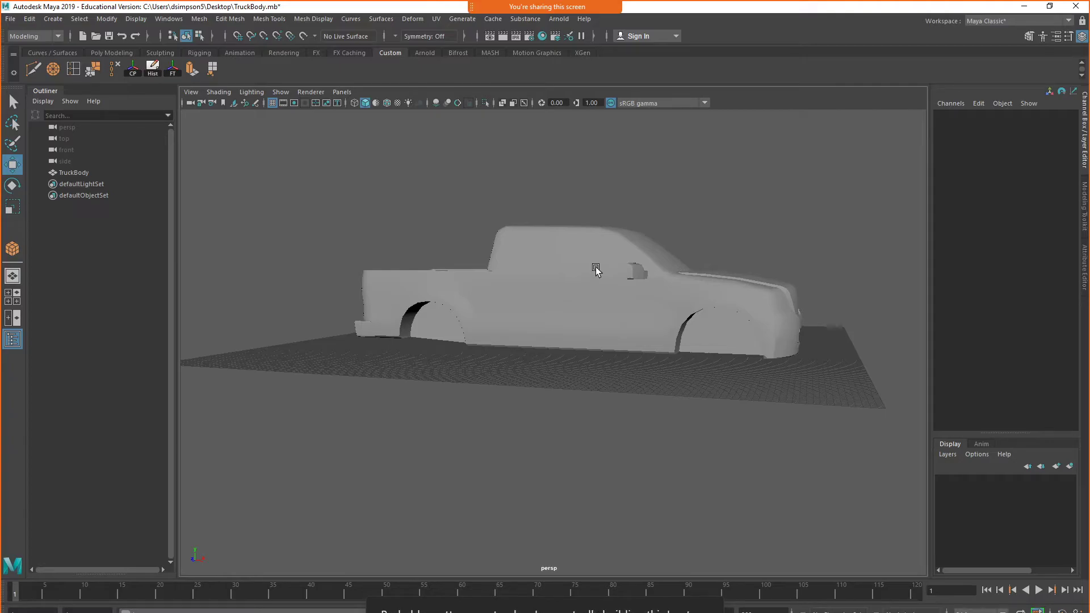
alt+drag(691, 311, 636, 328)
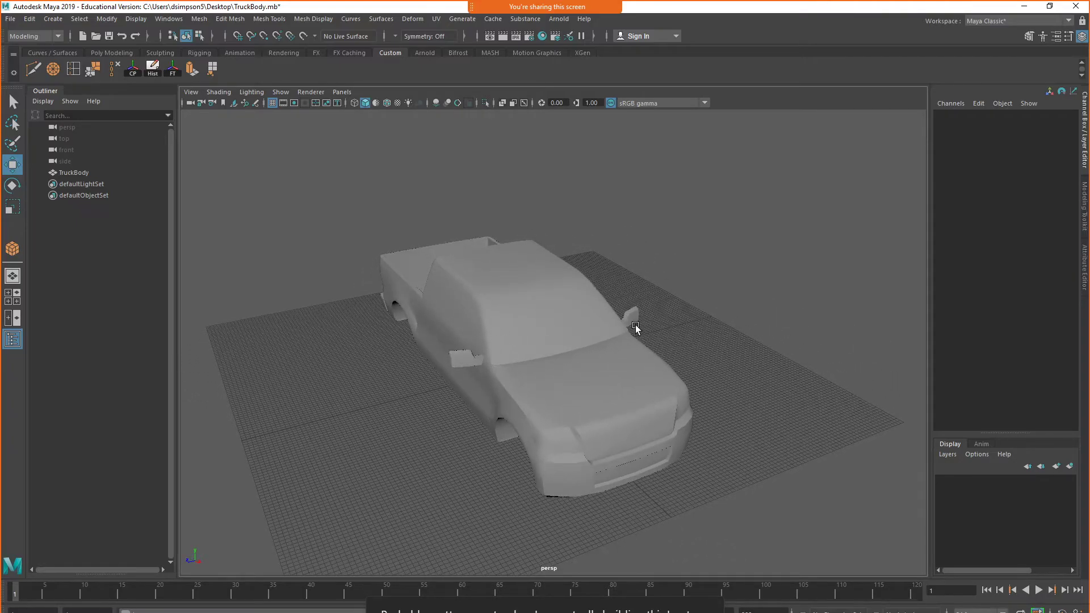
alt+drag(633, 324, 594, 318)
click(568, 314)
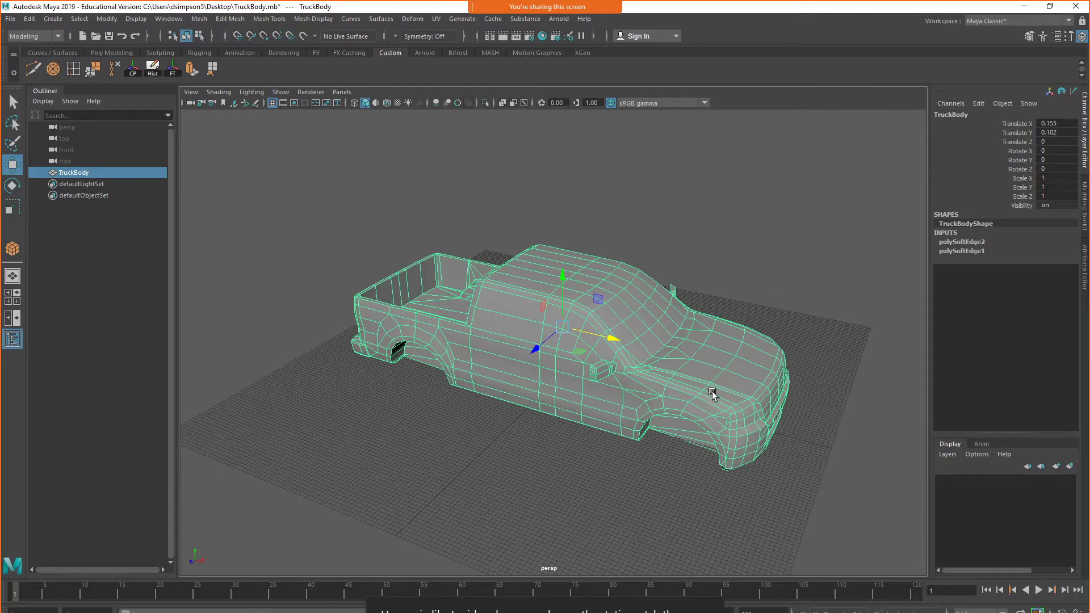
alt+drag(681, 422, 664, 290)
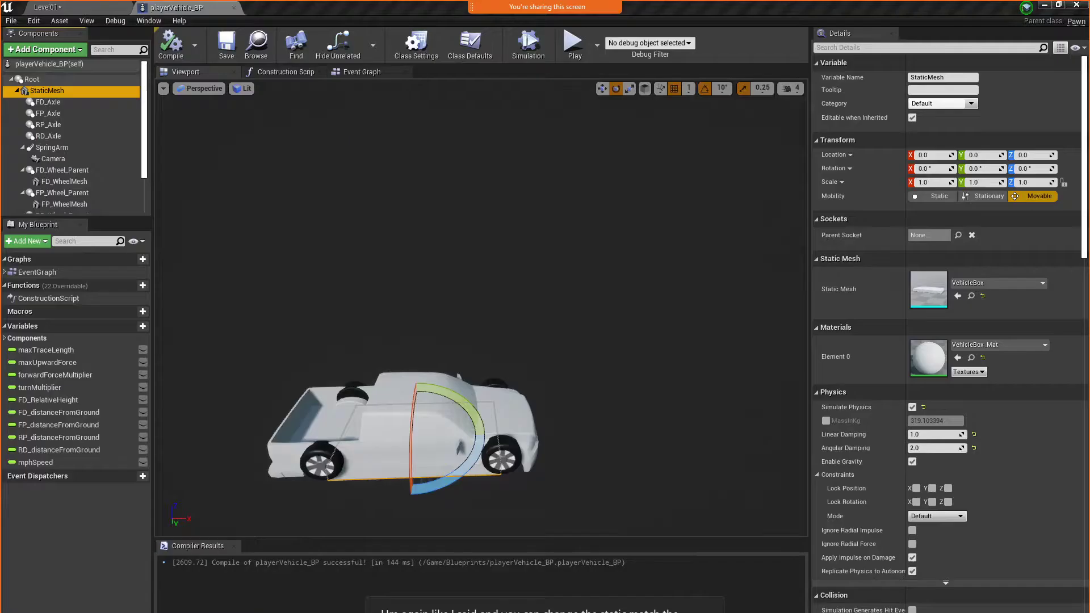
Switch to Unreal Editor and hide the truck body in playerVehicle_BP by turning off the PrettyMesh component's Visible property
key(alt+Tab)
middle_drag(545, 399, 568, 335)
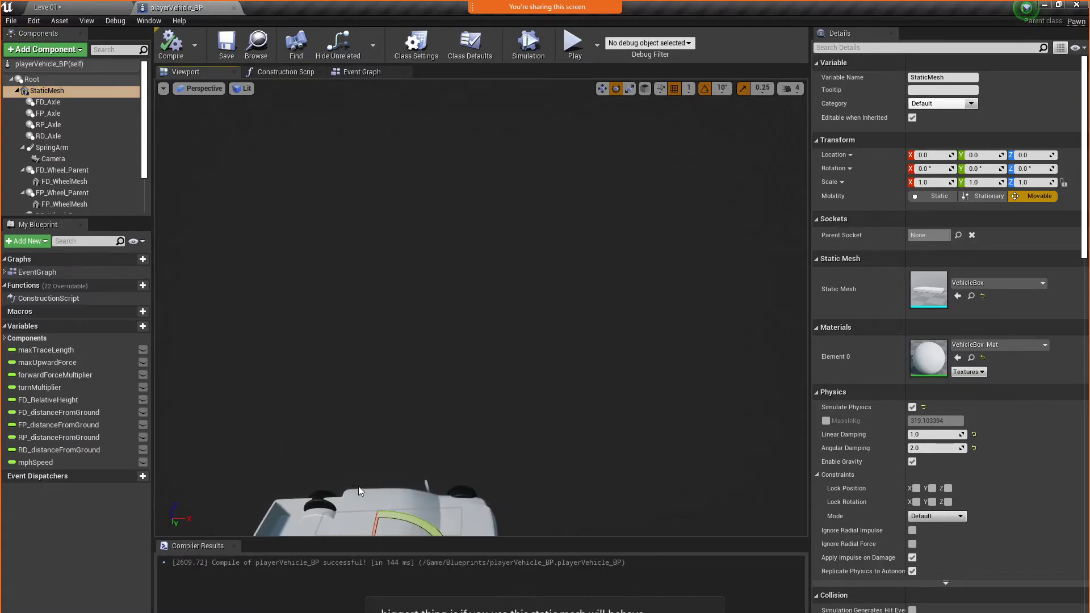
mouse_move(476, 416)
right_down()
mouse_move(488, 460)
mouse_move(494, 423)
mouse_move(476, 416)
right_up()
middle_drag(509, 326, 518, 384)
right_drag(543, 281, 540, 285)
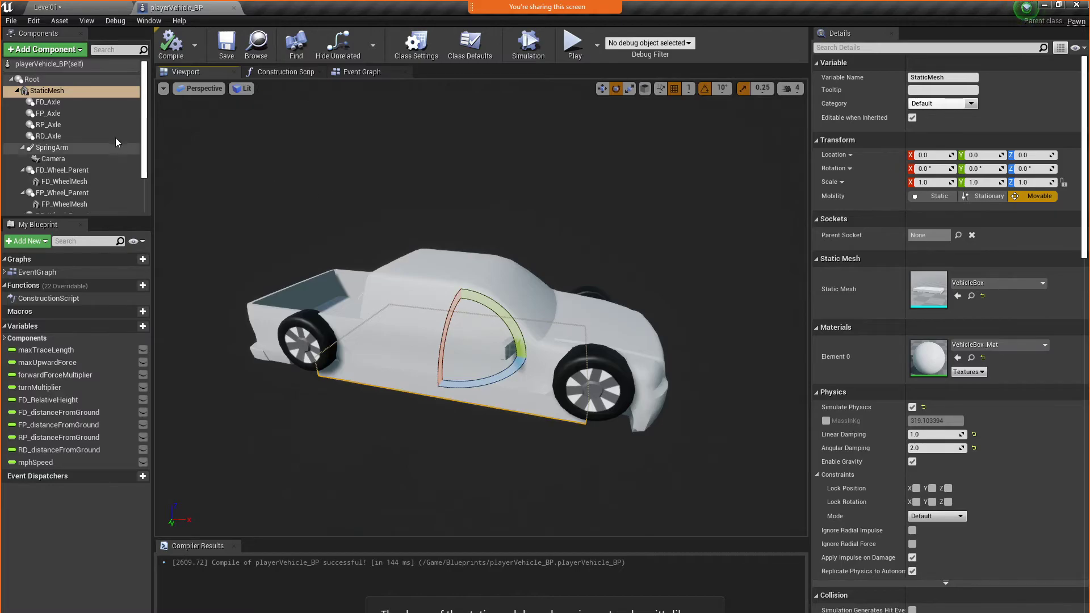
scroll(46, 153, down, 3)
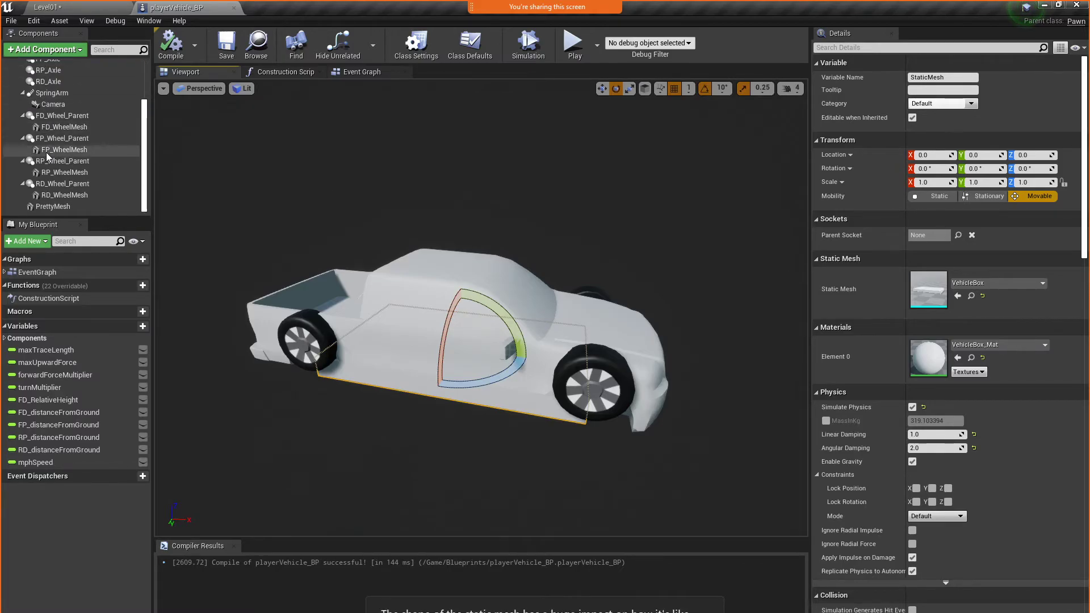
click(44, 208)
click(942, 48)
text(visi)
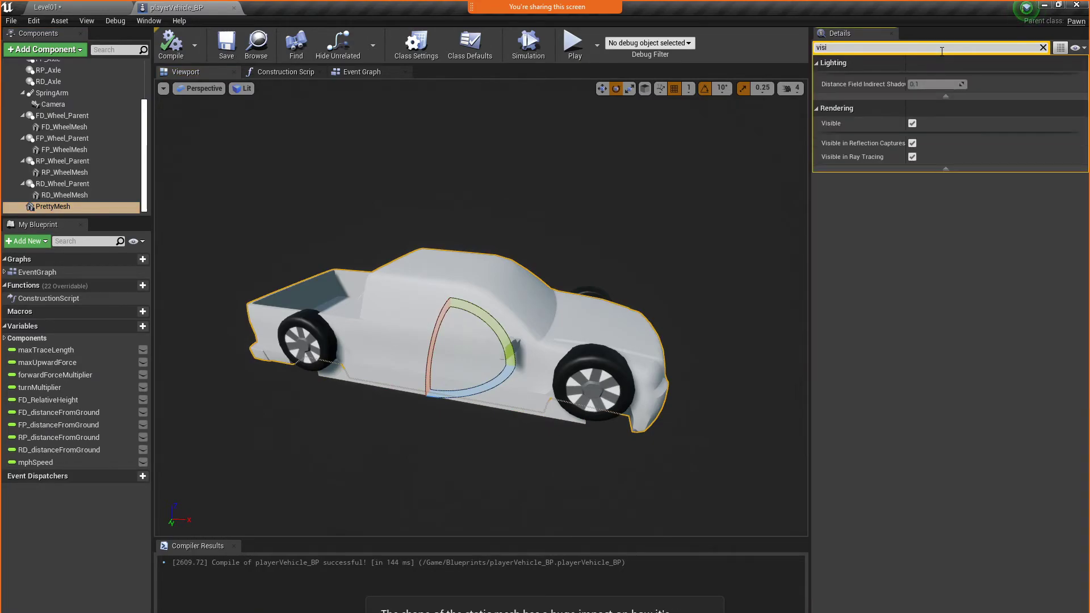
click(912, 123)
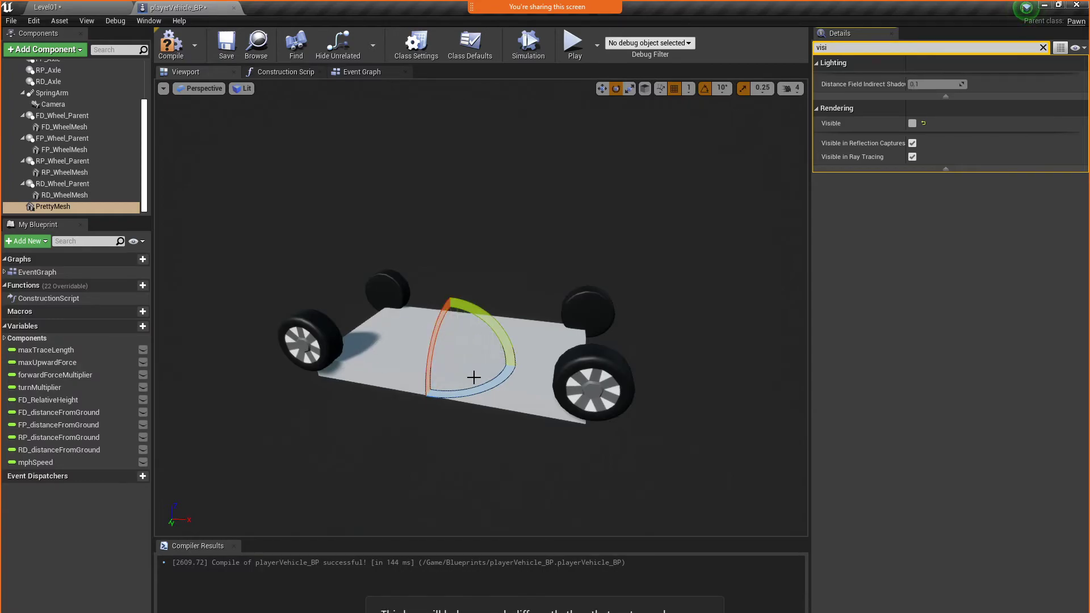
drag(441, 333, 437, 332)
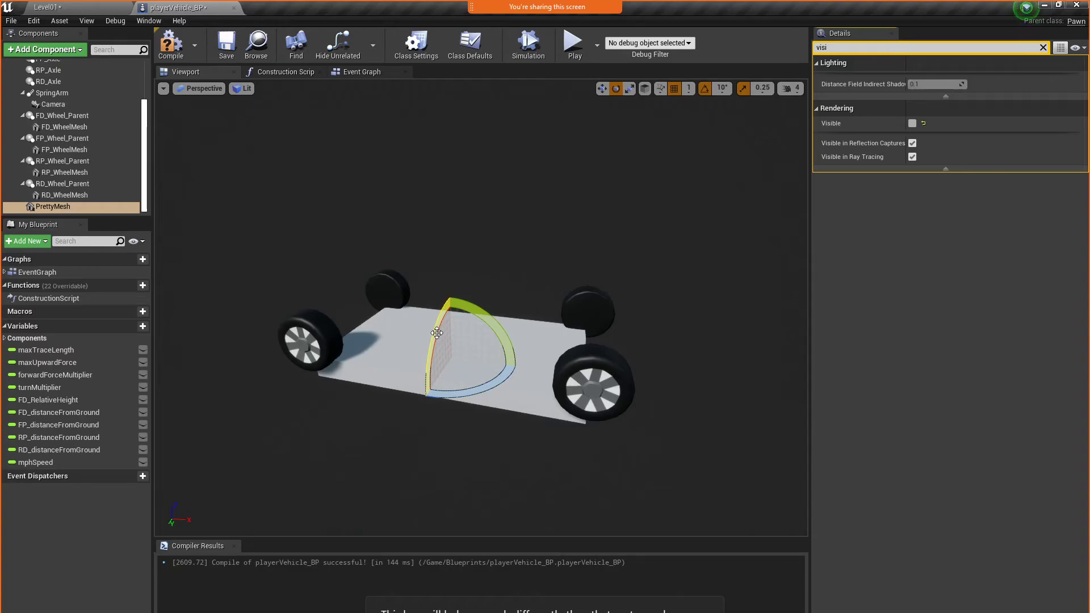
drag(436, 333, 437, 333)
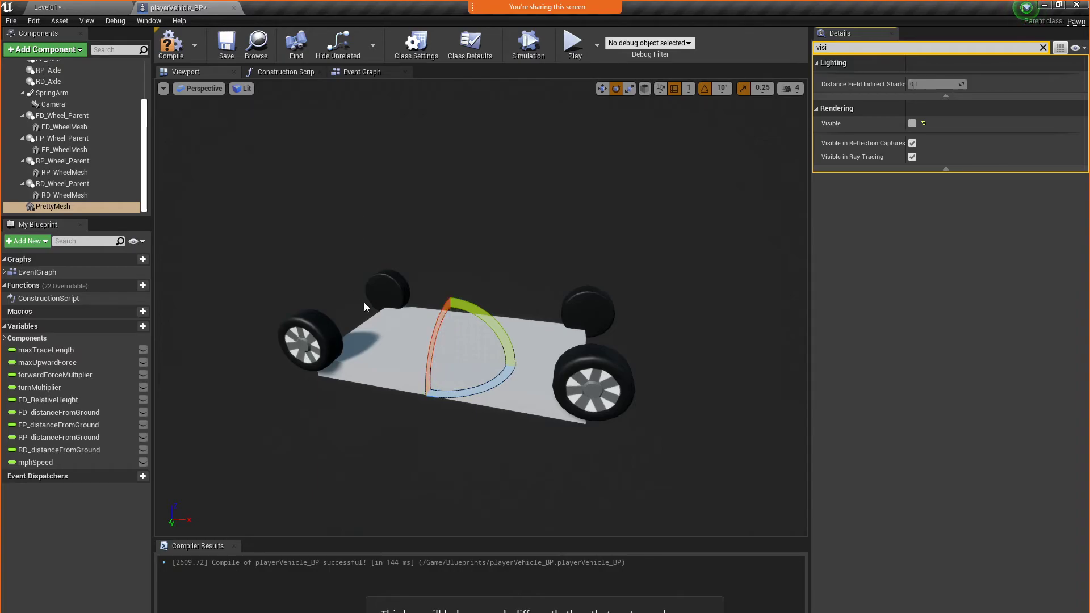